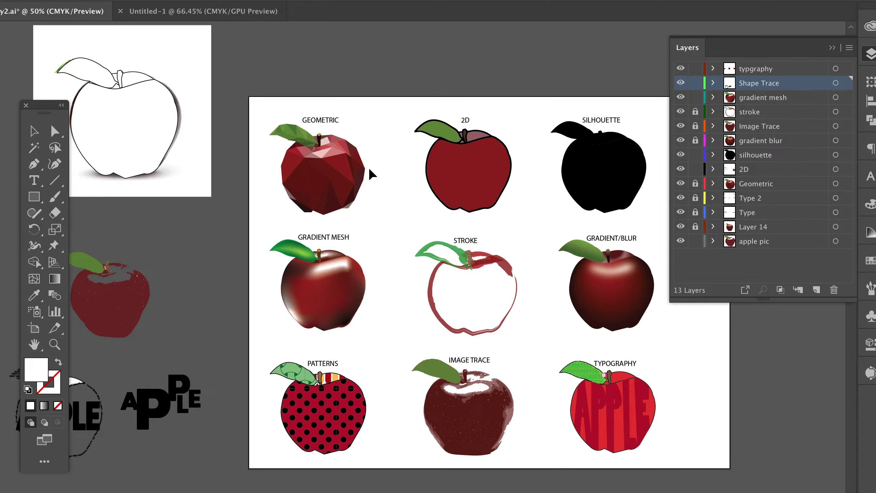
# Move the white outlined apple, with leaf and stem, down below the reference photo.
pyautogui.click(138, 116)
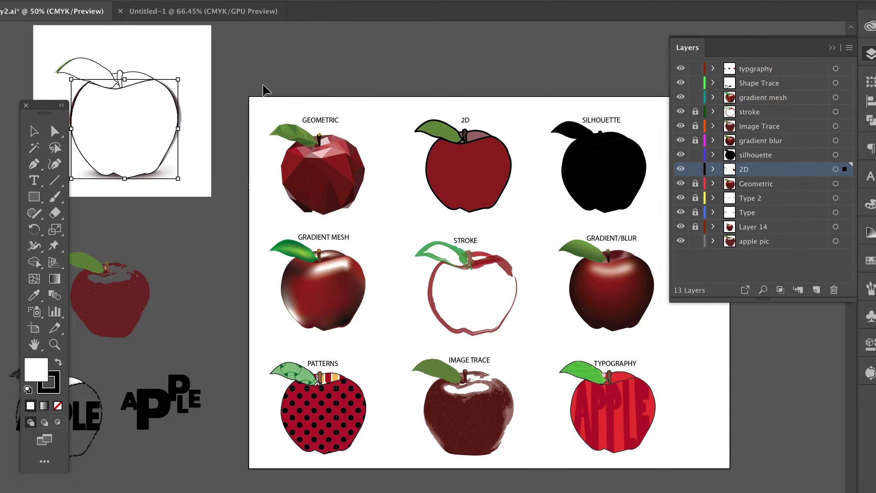
pyautogui.click(156, 121)
pyautogui.moveTo(154, 86); pyautogui.dragTo(245, 235)
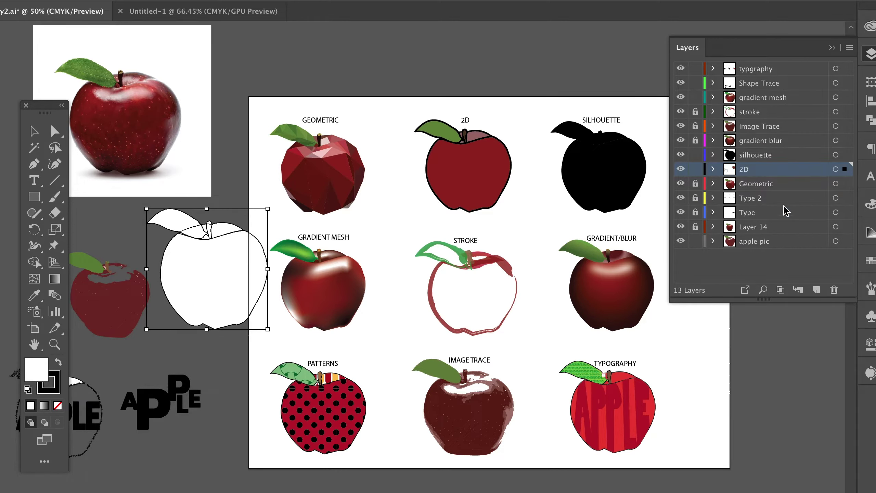
# Toggle the STROKE layer's lock, then hide and show its apple again.
pyautogui.click(696, 113)
pyautogui.click(681, 112)
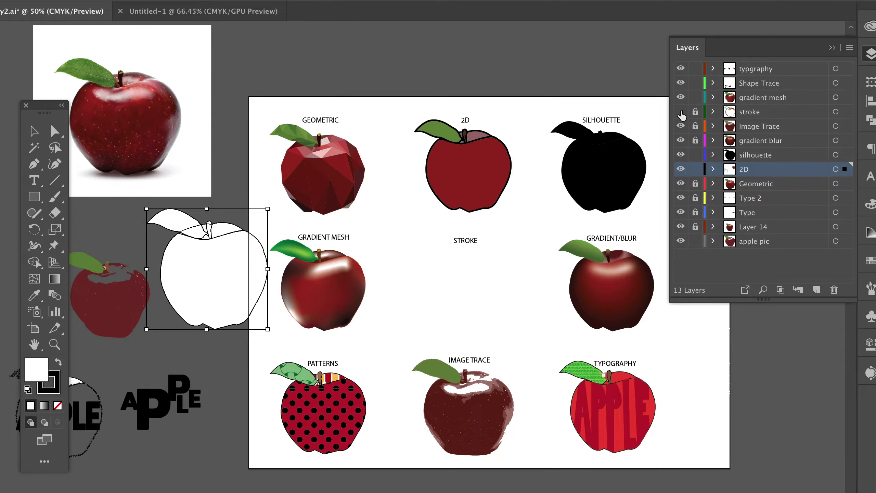
pyautogui.click(681, 112)
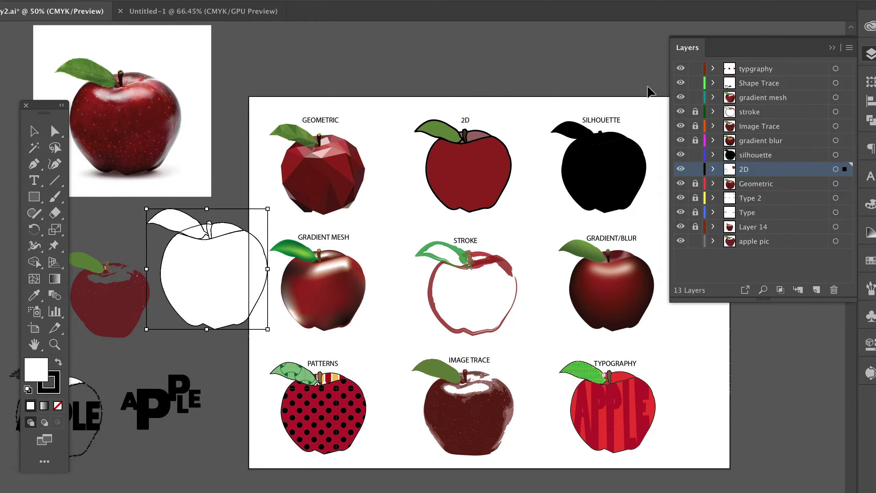
# Make Layer 14 active and drag the apple reference photo onto the Untitled-1 artboard.
pyautogui.click(128, 118)
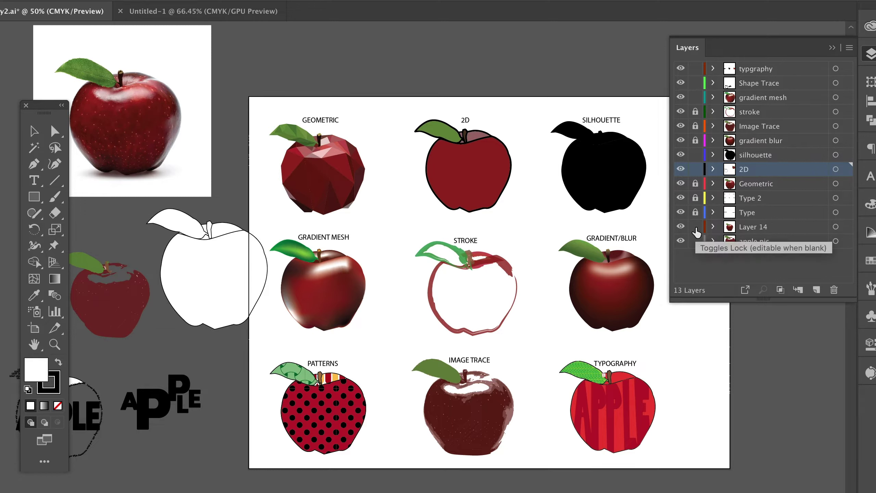
pyautogui.click(751, 228)
pyautogui.click(163, 114)
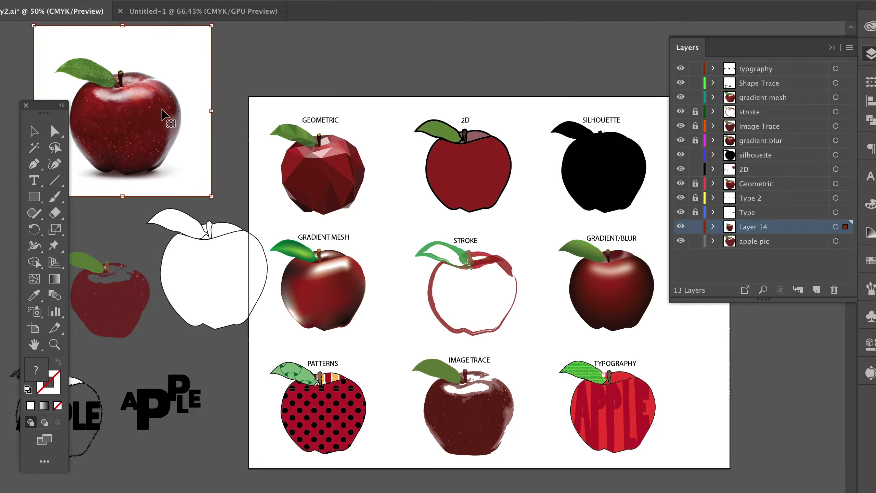
pyautogui.moveTo(165, 63); pyautogui.dragTo(183, 11)
pyautogui.moveTo(253, 127); pyautogui.dragTo(254, 155)
# Drag the white apple outline from y2.ai into Untitled-1 as well.
pyautogui.click(74, 13)
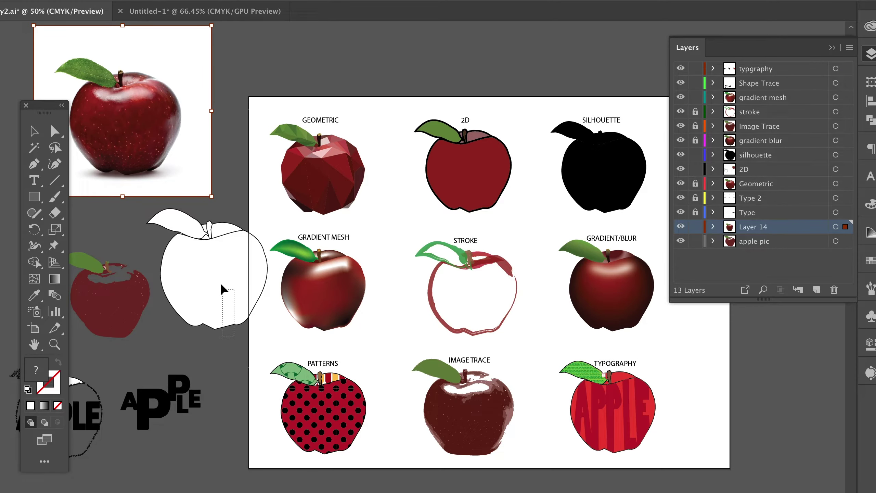
pyautogui.click(187, 217)
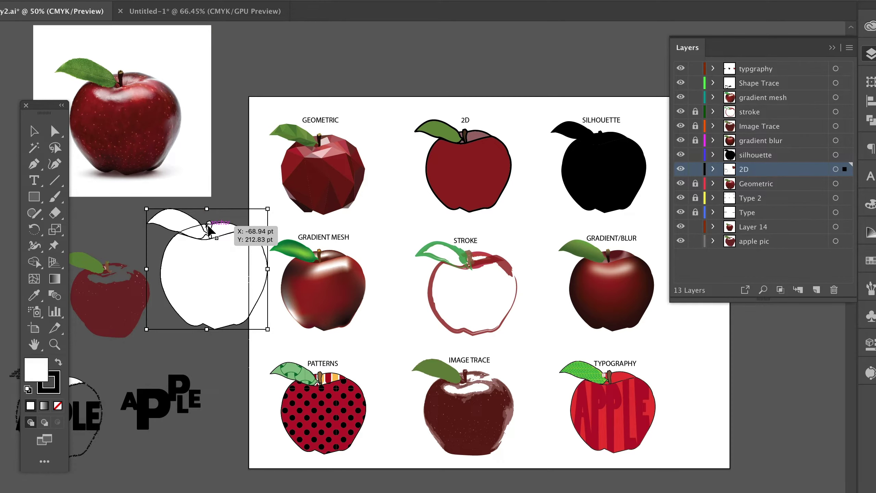
pyautogui.moveTo(214, 195); pyautogui.dragTo(223, 170)
# Move the apple outline onto a new layer, placed off to the lower right of the artboard.
pyautogui.click(234, 198)
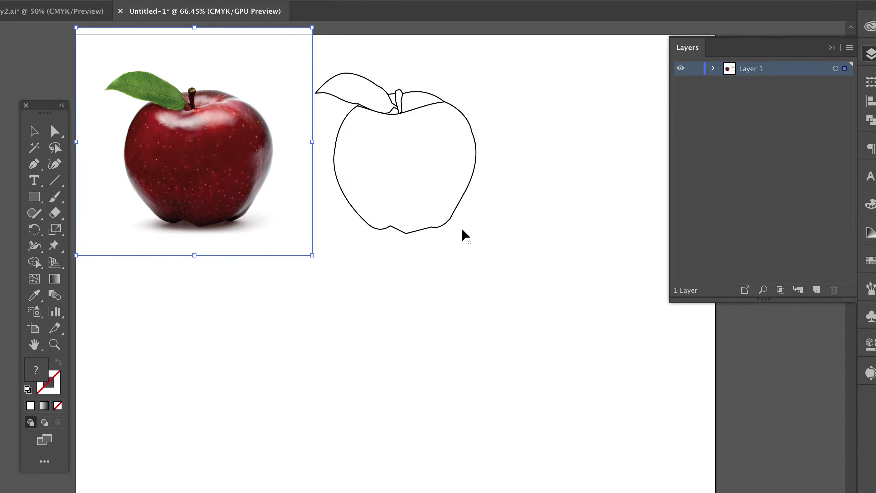
pyautogui.click(340, 78)
pyautogui.press('Delete')
pyautogui.click(816, 290)
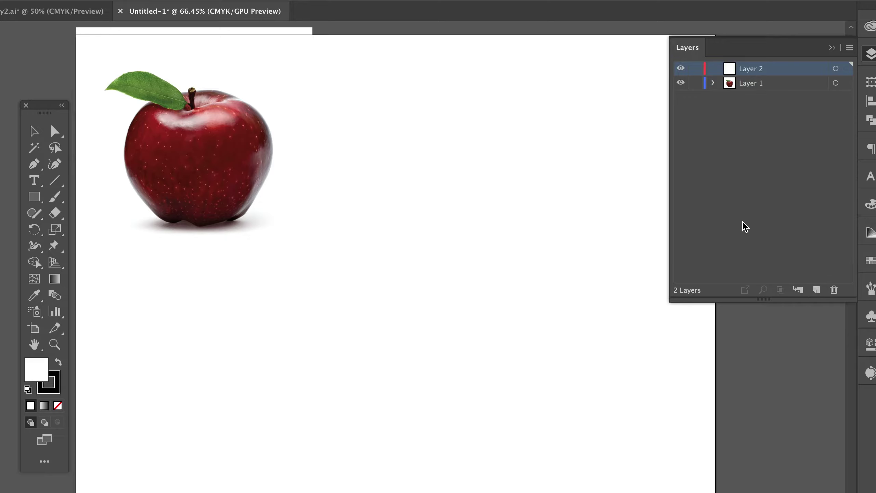
pyautogui.hotkey('ctrl', 'v')
pyautogui.moveTo(468, 257); pyautogui.dragTo(851, 395)
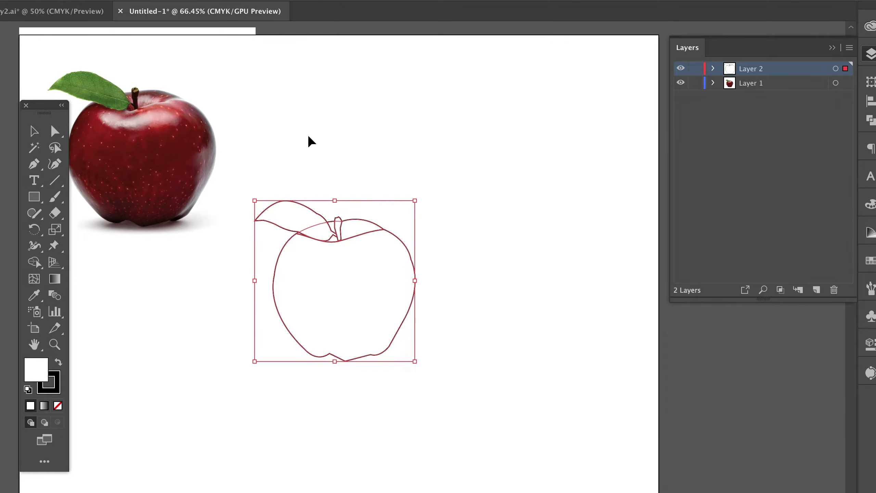
pyautogui.moveTo(364, 220); pyautogui.dragTo(781, 365)
pyautogui.hscroll(-5, 379, 242)
# Lock the photo's layer and add a new layer named 'Geometric Illustration'.
pyautogui.click(348, 174)
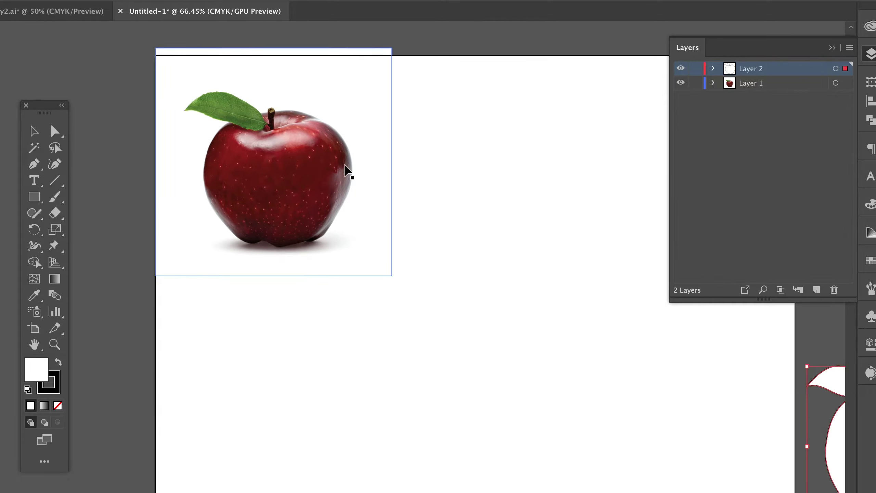
pyautogui.click(697, 84)
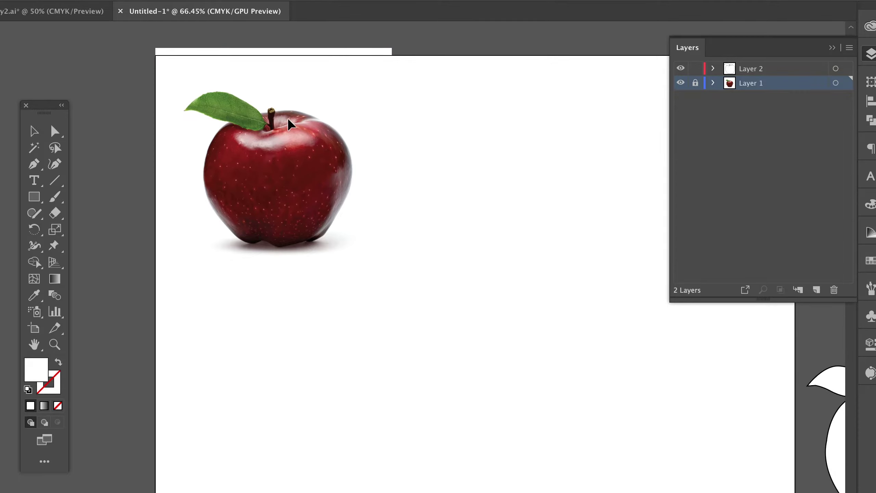
pyautogui.click(819, 288)
pyautogui.doubleClick(749, 87)
pyautogui.write('Geometric')
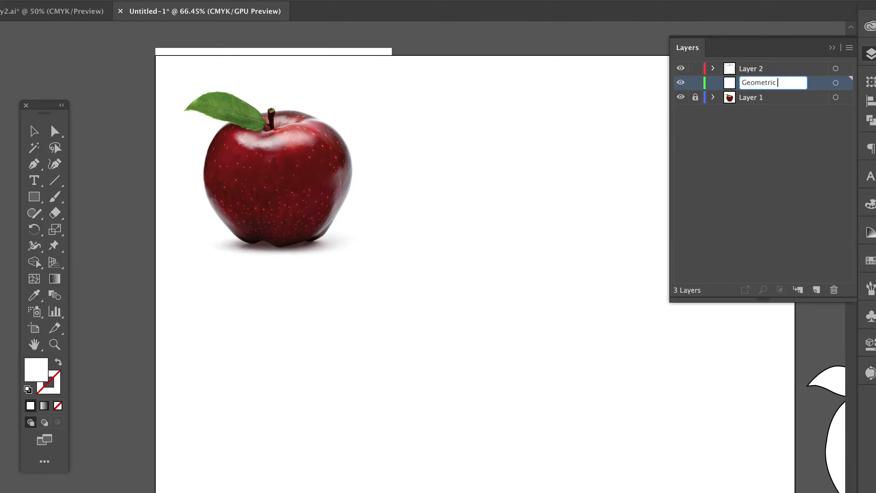
pyautogui.write(' Illustration')
pyautogui.press('Return')
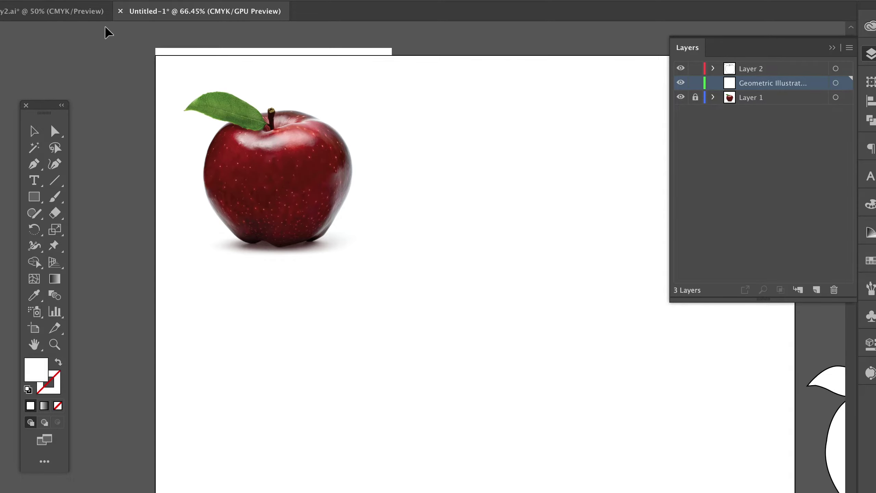
pyautogui.click(23, 14)
pyautogui.hotkey('ctrl', '=')
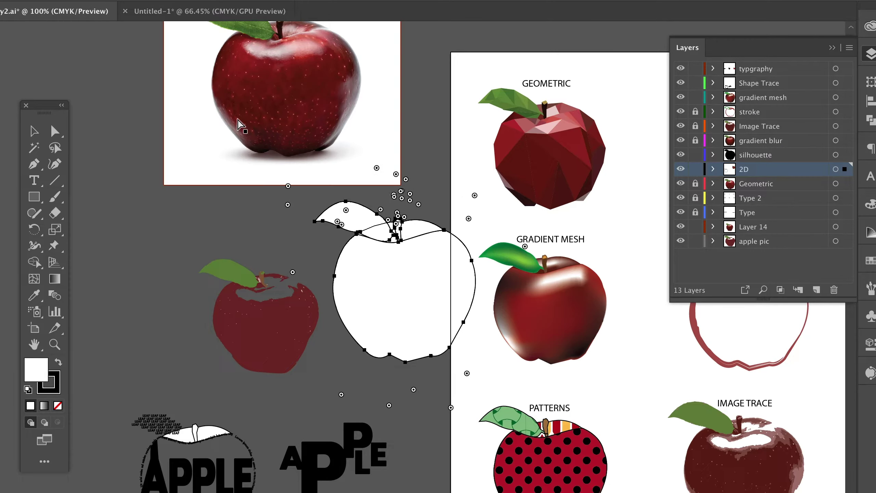
pyautogui.moveTo(573, 141); pyautogui.dragTo(304, 276)
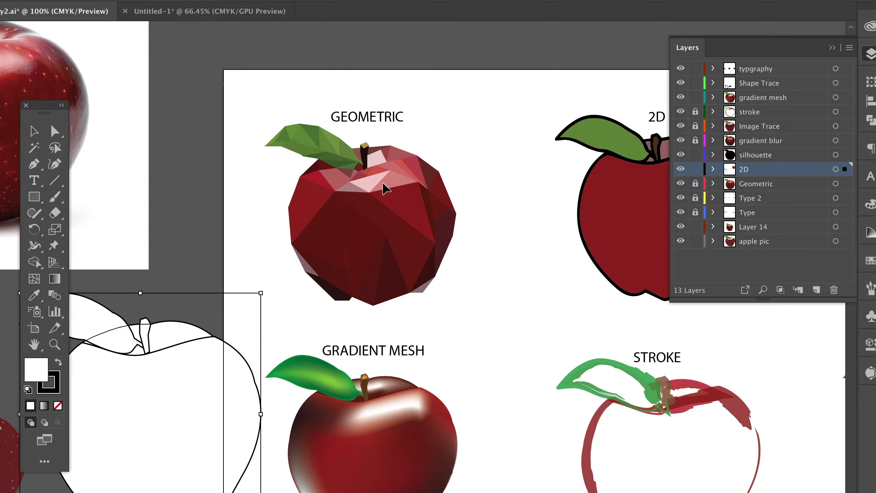
pyautogui.click(184, 16)
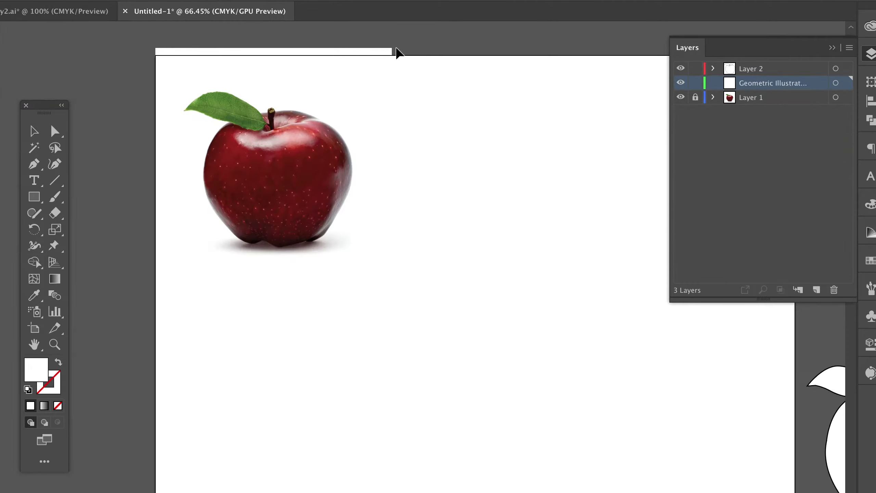
# Set up the Pen tool with a stroke and no fill, and zoom in on the apple photo.
pyautogui.click(33, 167)
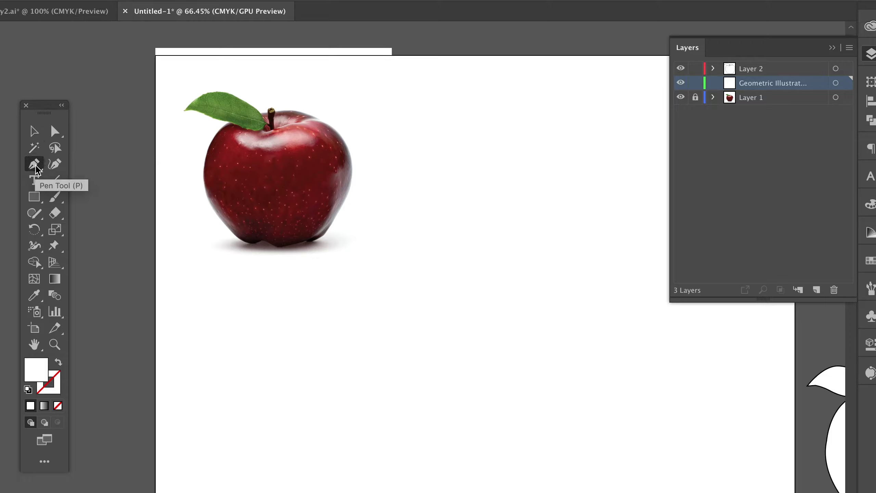
pyautogui.click(29, 388)
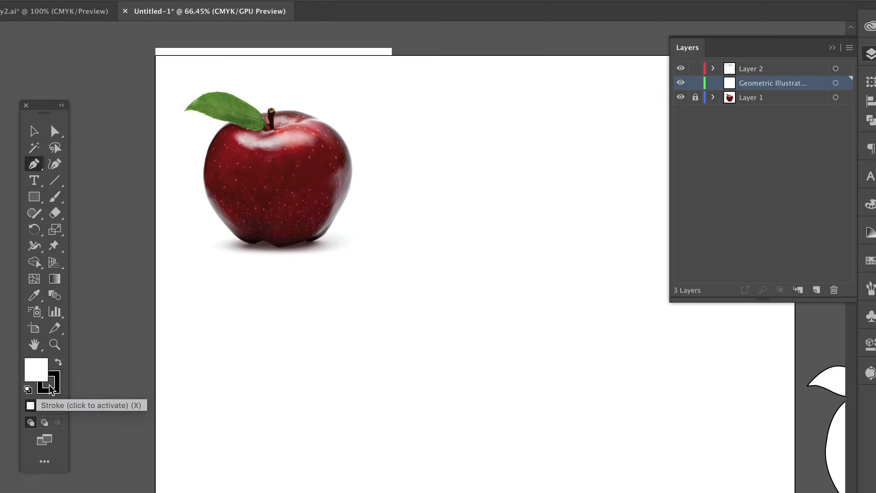
pyautogui.click(57, 406)
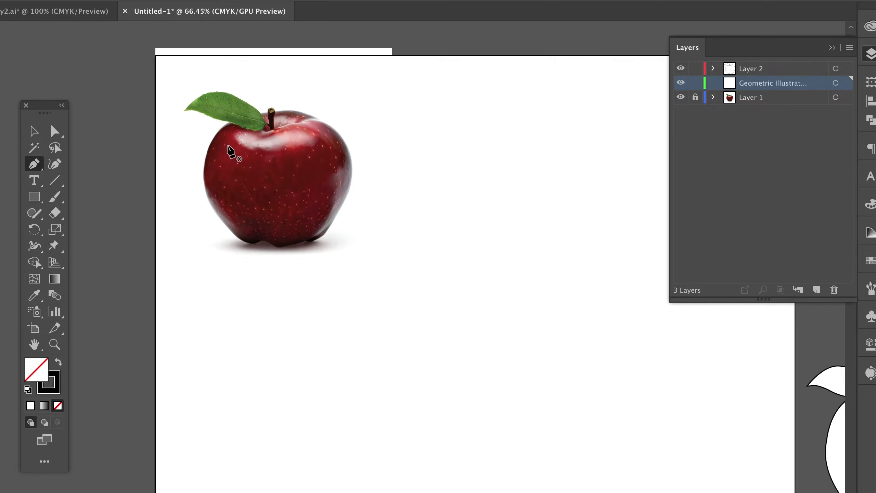
pyautogui.hotkey('ctrl', '=')
pyautogui.hotkey('ctrl', '=')
pyautogui.moveTo(243, 129); pyautogui.dragTo(479, 292)
# Trace three closed triangles between the leaf's lower edge and the apple's left edge.
pyautogui.click(260, 97)
pyautogui.click(288, 109)
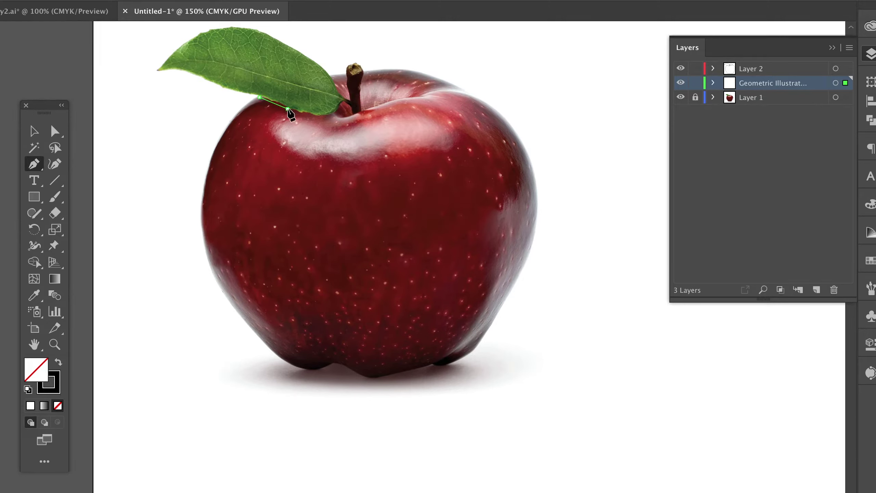
pyautogui.click(223, 134)
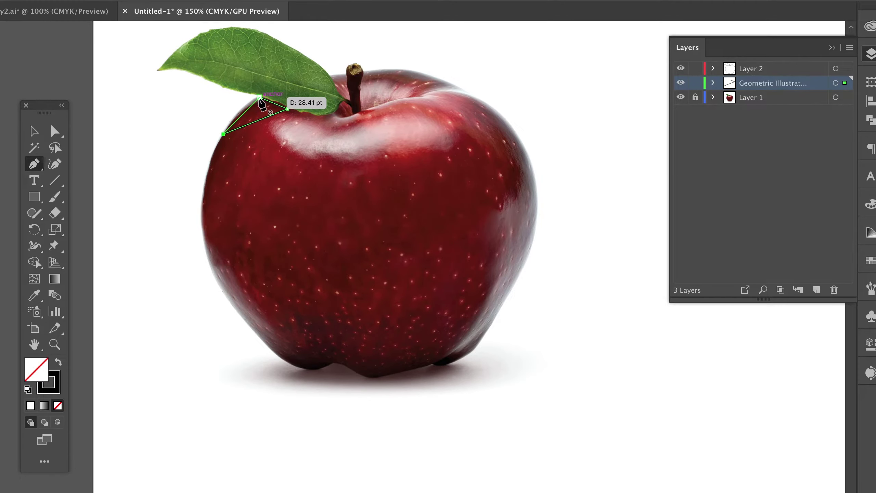
pyautogui.click(259, 97)
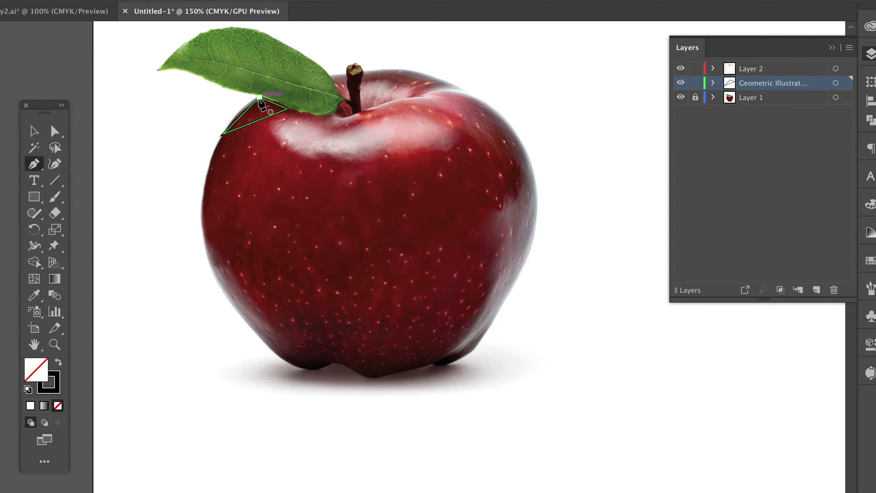
pyautogui.click(224, 134)
pyautogui.click(205, 189)
pyautogui.click(256, 122)
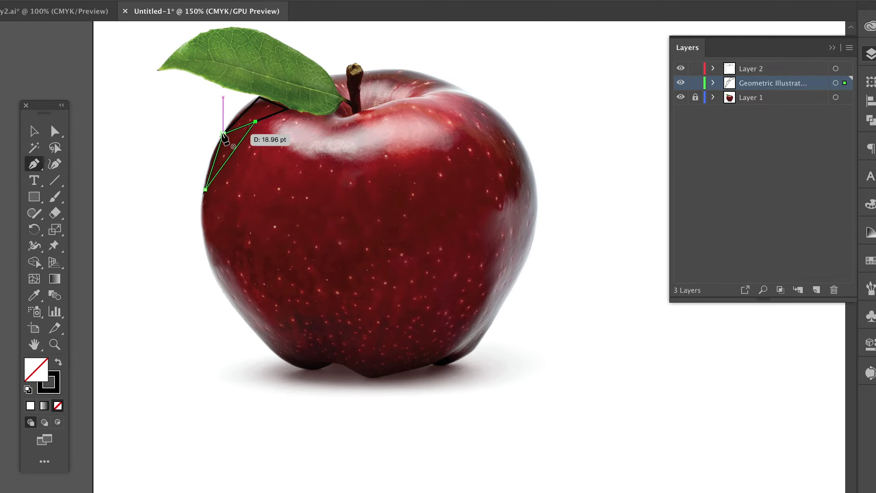
pyautogui.click(224, 134)
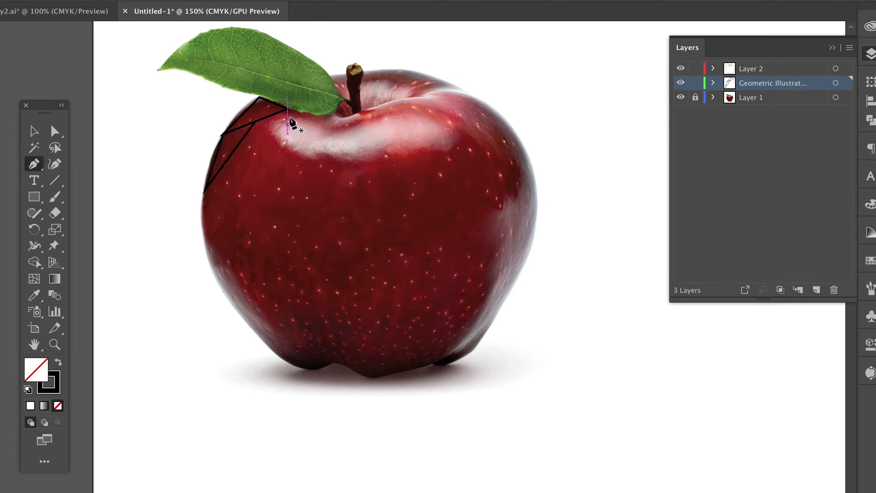
pyautogui.click(288, 109)
pyautogui.click(267, 160)
pyautogui.click(256, 121)
pyautogui.click(287, 109)
# Trace three more closed triangles continuing down the apple's left side.
pyautogui.press('super')
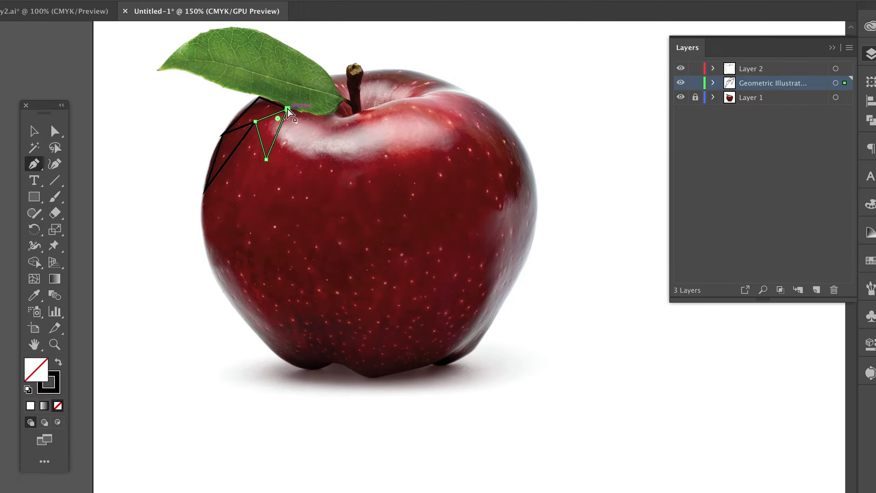
pyautogui.click(267, 160)
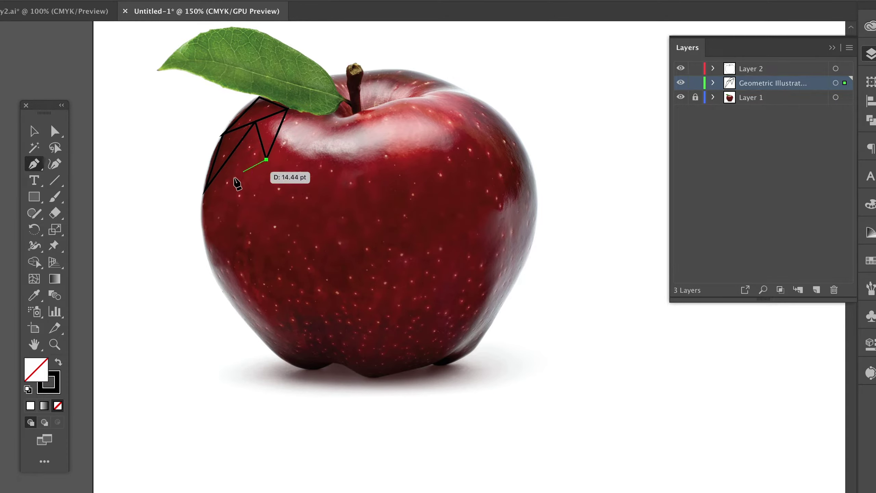
pyautogui.click(205, 190)
pyautogui.click(255, 122)
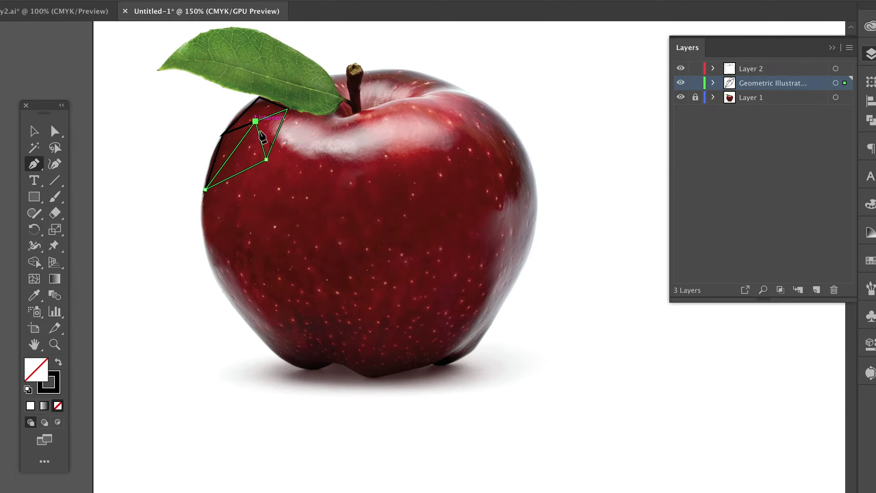
pyautogui.click(267, 159)
pyautogui.click(267, 159)
pyautogui.click(245, 235)
pyautogui.click(227, 179)
pyautogui.click(266, 159)
pyautogui.click(244, 235)
pyautogui.click(206, 190)
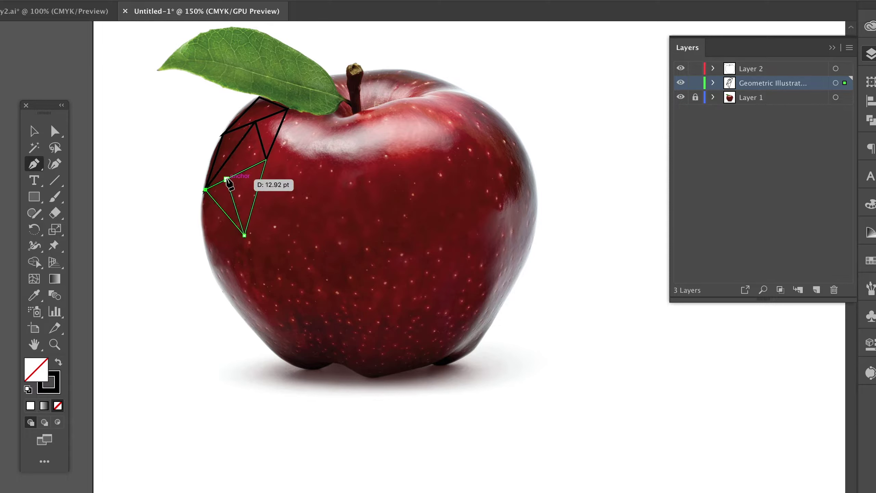
pyautogui.click(227, 180)
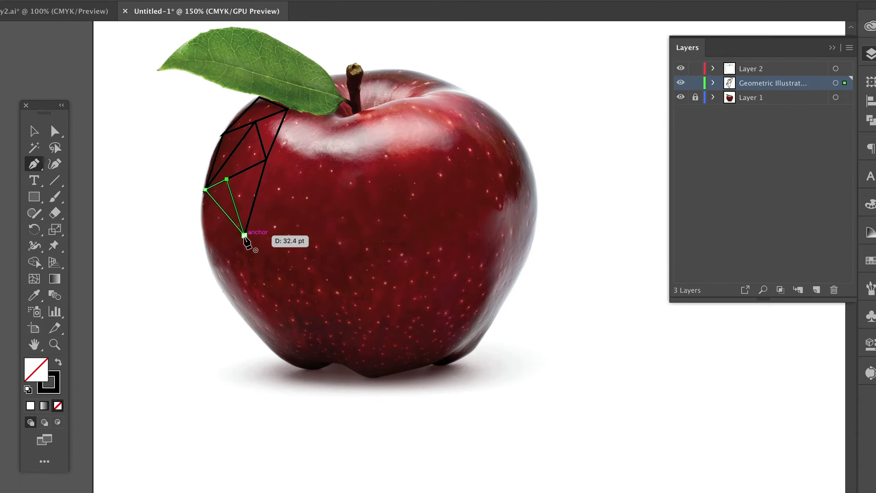
pyautogui.click(245, 235)
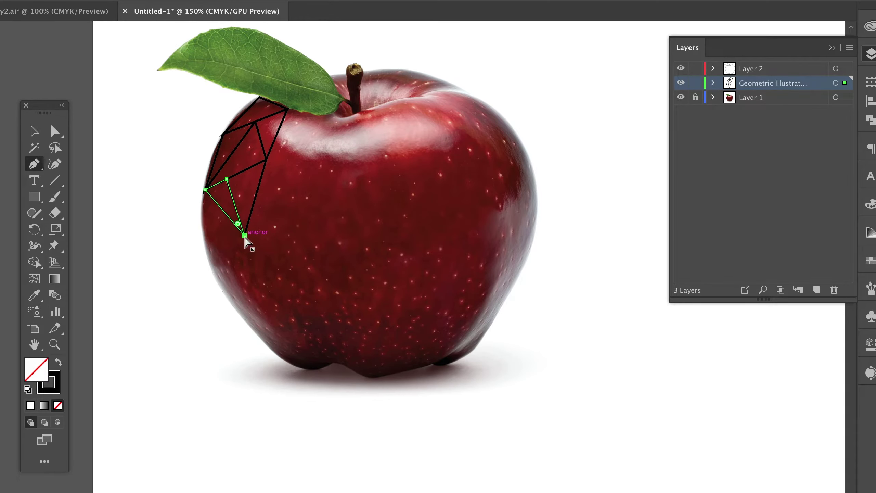
pyautogui.keyDown('super'); pyautogui.click(345, 130); pyautogui.keyUp('super')
# Draw closed triangles where the leaf meets the apple and just below the leaf.
pyautogui.click(334, 113)
pyautogui.click(340, 121)
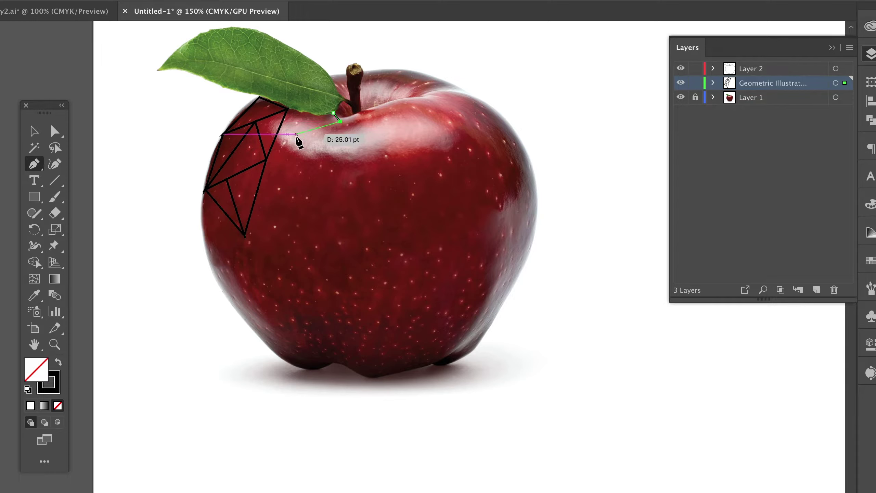
pyautogui.click(305, 140)
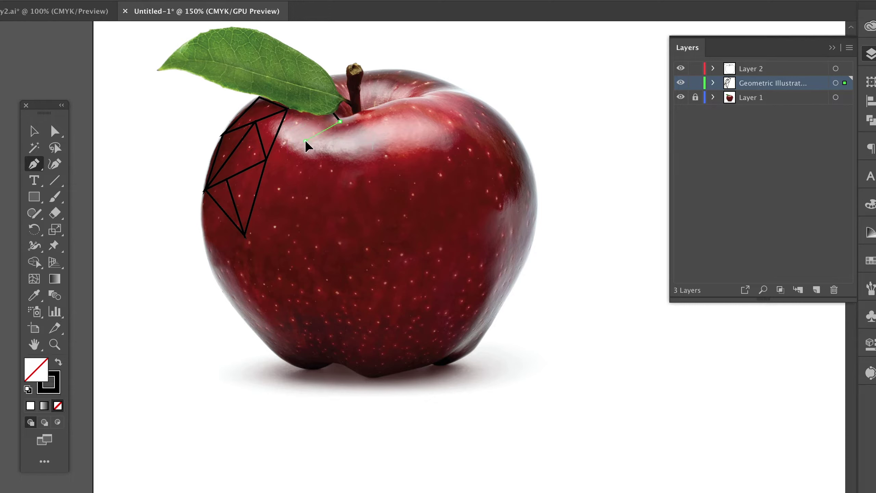
pyautogui.click(333, 115)
pyautogui.click(299, 145)
pyautogui.click(288, 110)
pyautogui.click(333, 113)
pyautogui.click(300, 146)
pyautogui.click(299, 145)
pyautogui.click(272, 145)
pyautogui.click(287, 109)
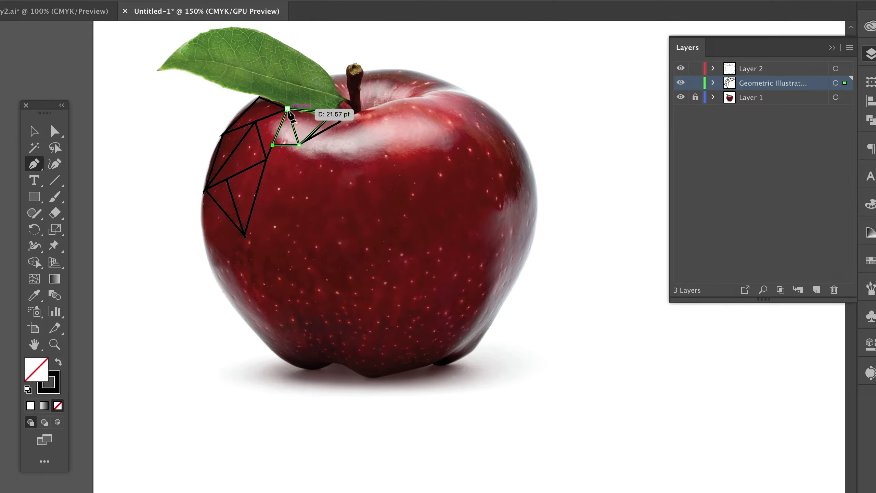
pyautogui.click(300, 145)
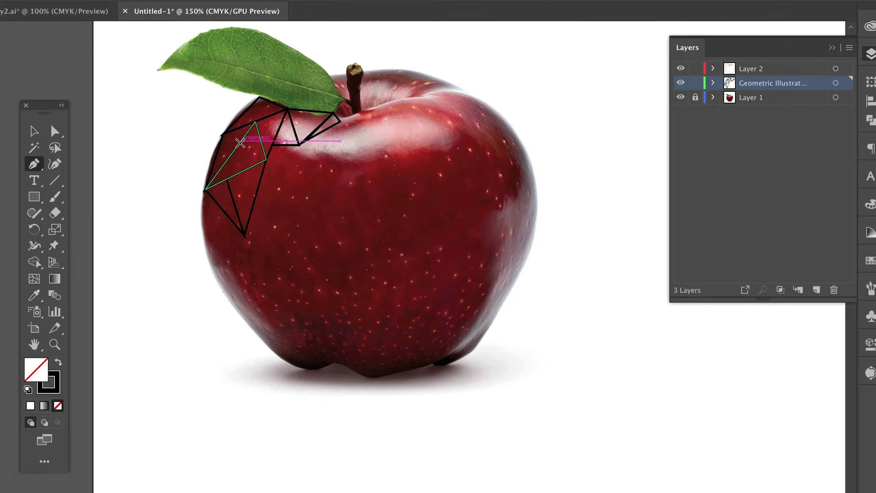
# Draw a long narrow triangle reaching down the apple from under the leaf.
pyautogui.click(299, 146)
pyautogui.click(290, 235)
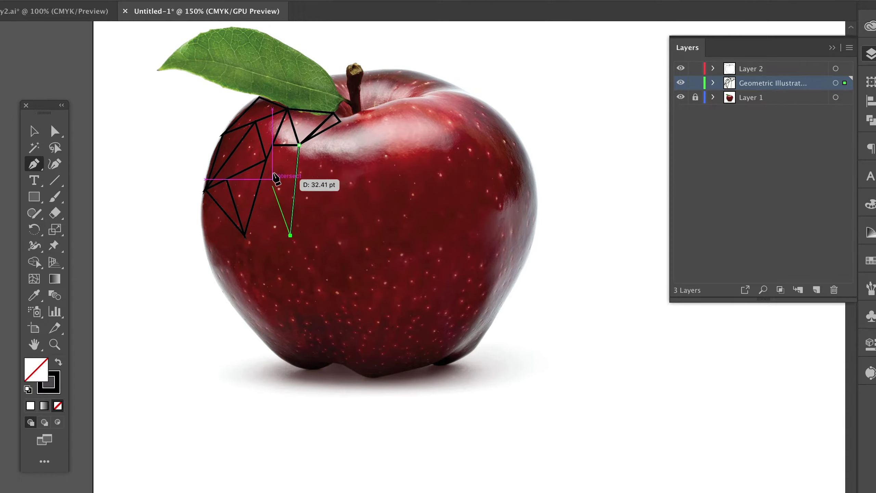
pyautogui.click(272, 145)
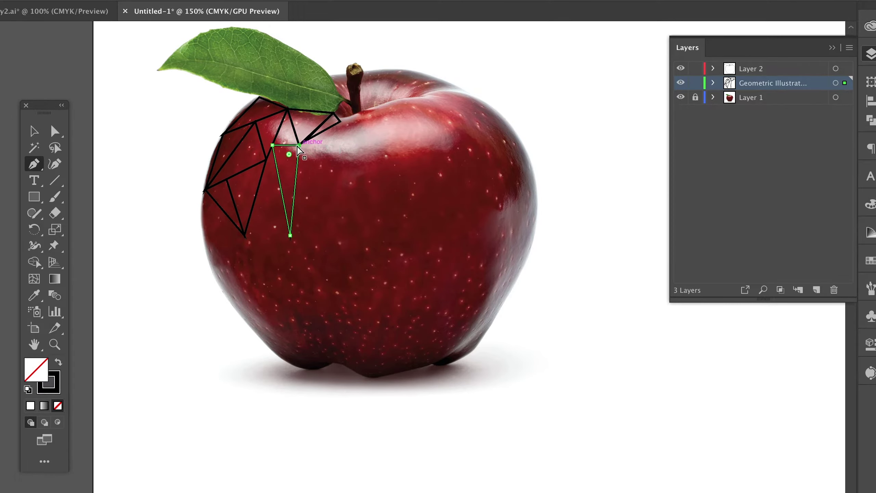
pyautogui.click(299, 145)
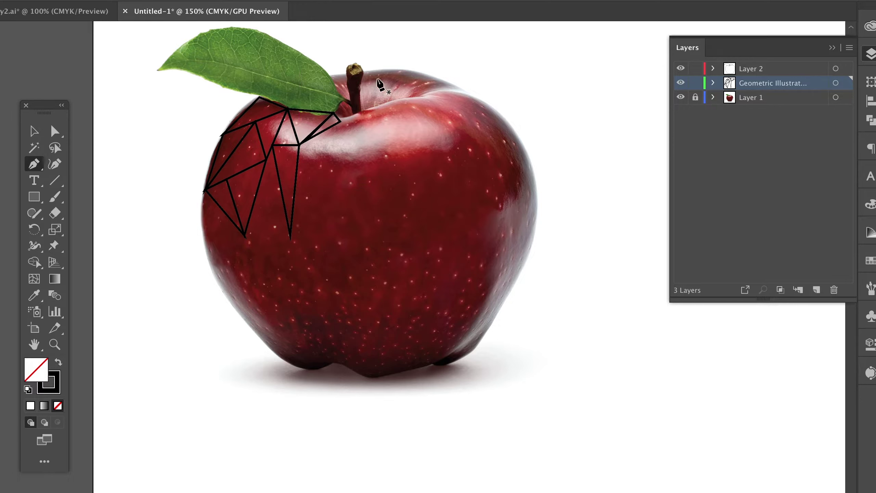
# Draw small triangles from the leaf tip to beside the stem, then switch to the Selection tool.
pyautogui.click(334, 113)
pyautogui.click(340, 100)
pyautogui.click(353, 107)
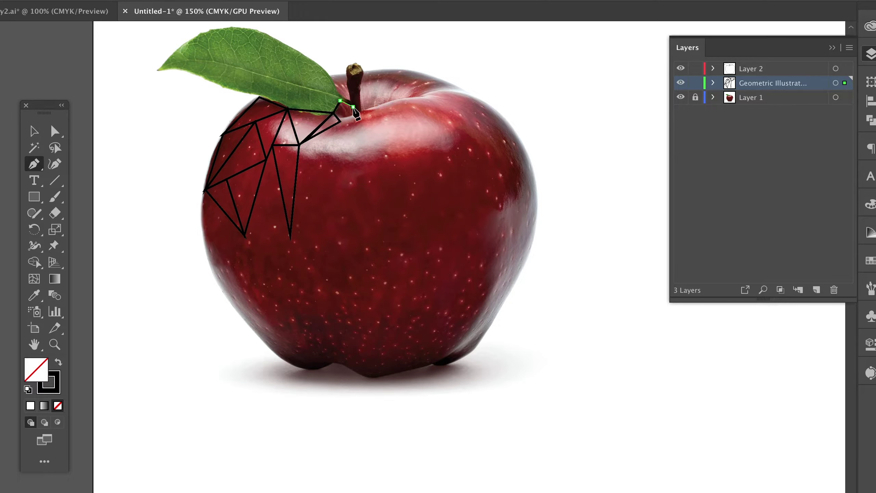
pyautogui.click(333, 114)
pyautogui.click(353, 108)
pyautogui.click(334, 114)
pyautogui.click(34, 132)
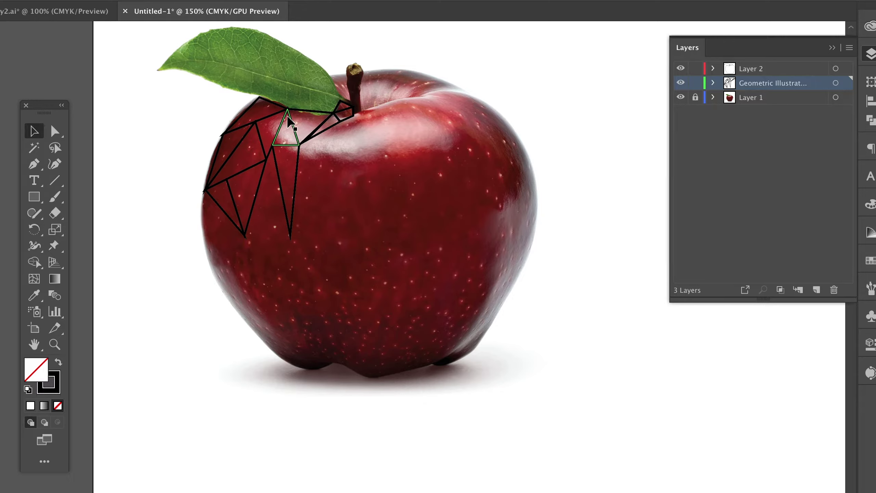
# Fill the top-left, long narrow and left triangles with dark red, and the small top one with pale pink.
pyautogui.click(256, 111)
pyautogui.press('i')
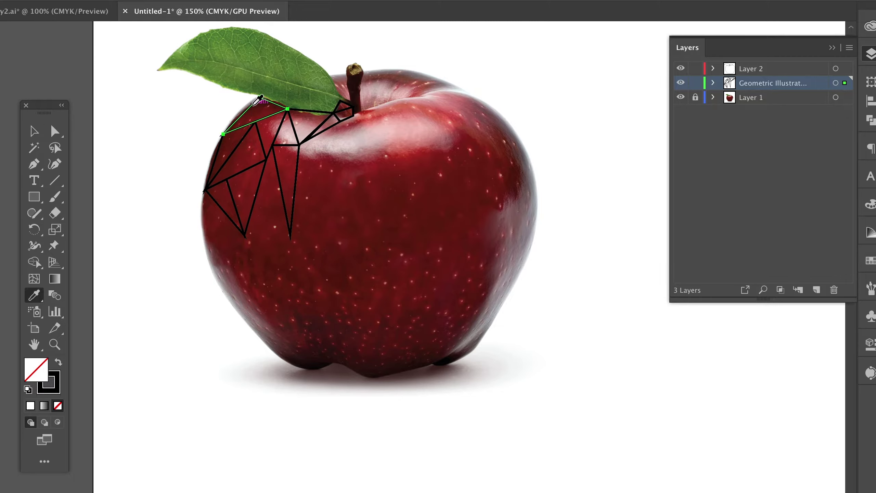
pyautogui.click(259, 113)
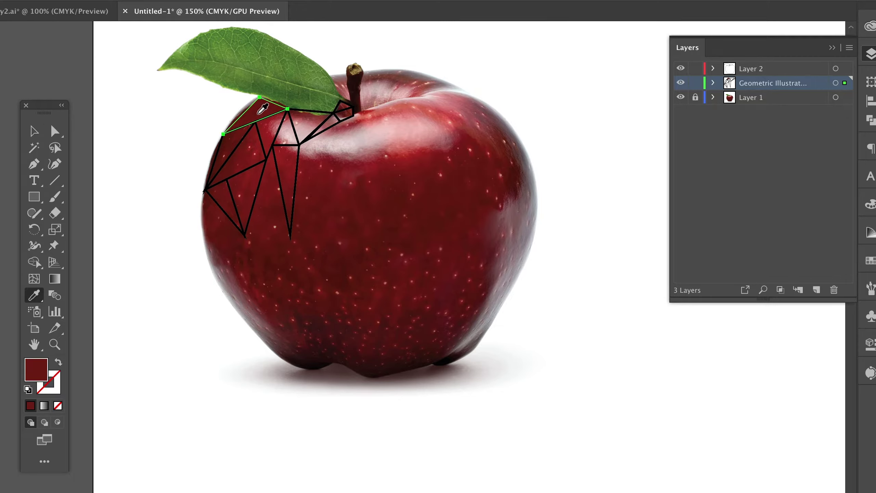
pyautogui.press('v')
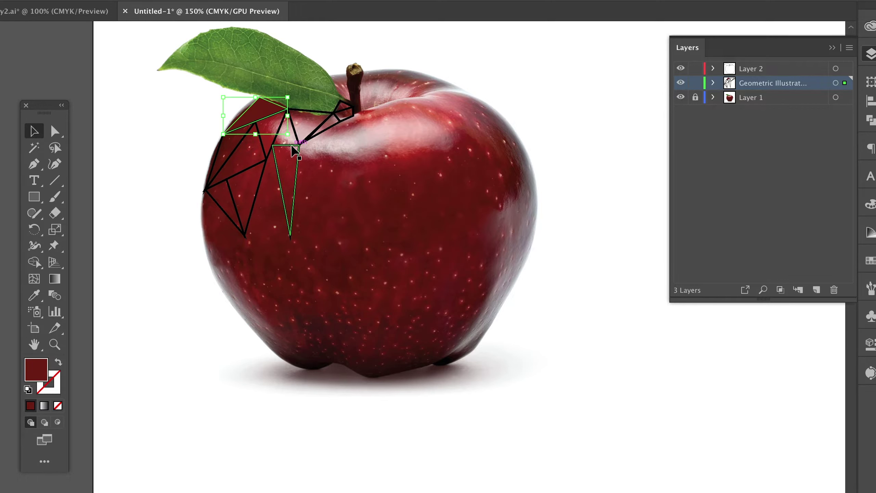
pyautogui.click(294, 151)
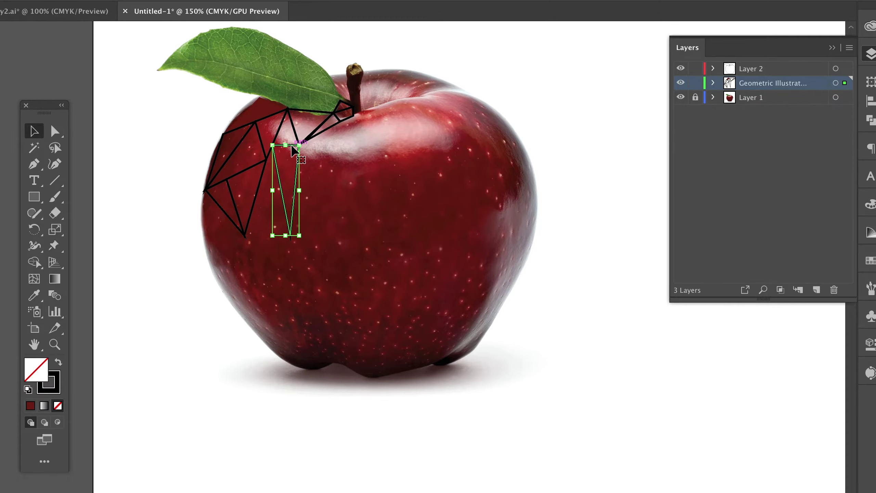
pyautogui.press('i')
pyautogui.click(292, 169)
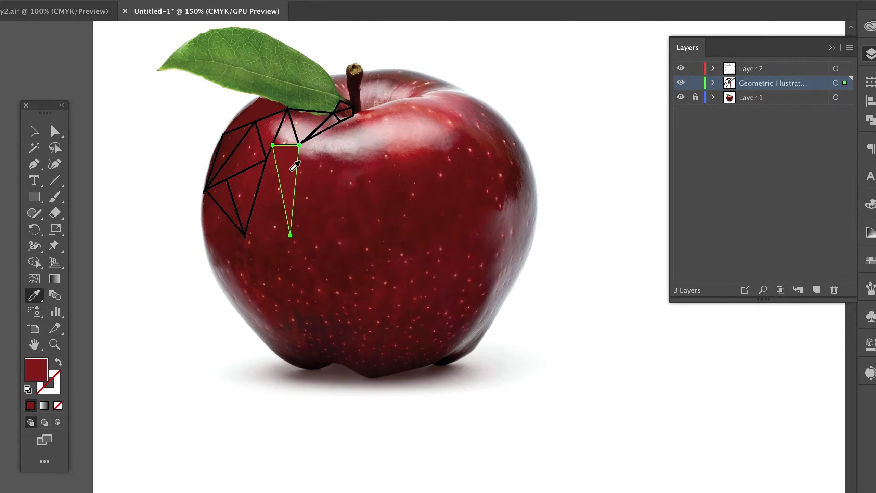
pyautogui.press('v')
pyautogui.click(290, 132)
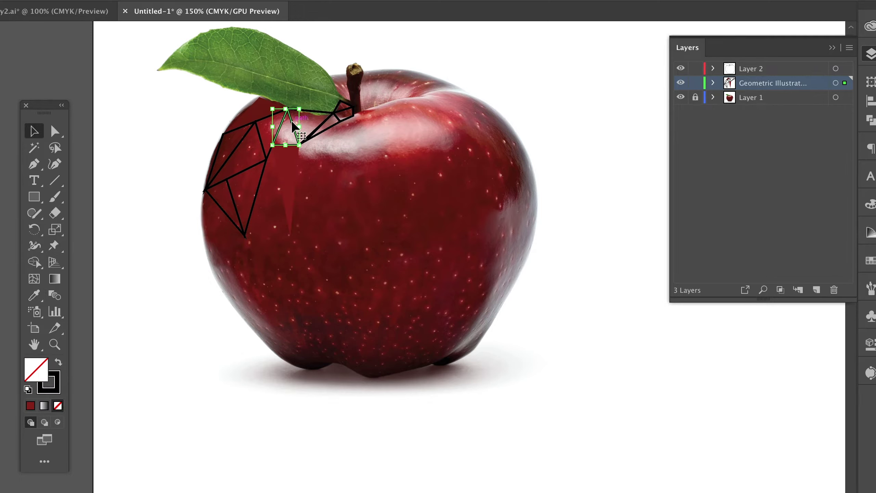
pyautogui.press('i')
pyautogui.click(290, 126)
pyautogui.press('v')
pyautogui.click(259, 133)
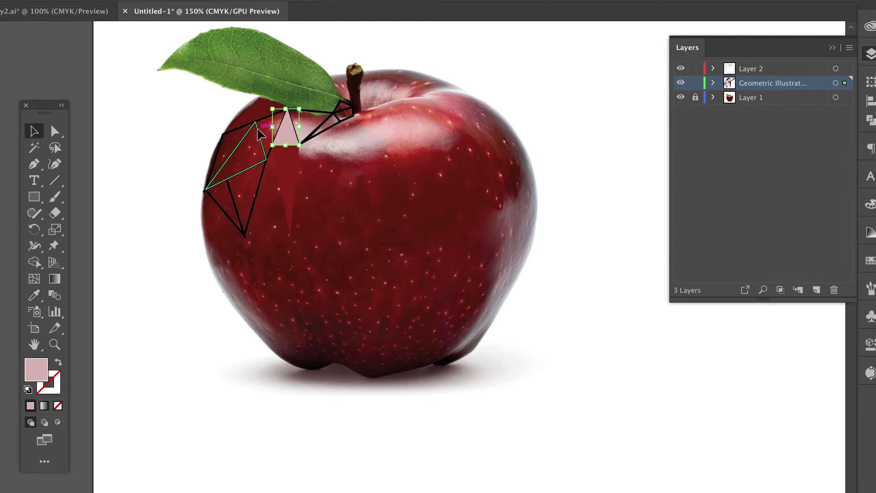
pyautogui.press('i')
pyautogui.click(249, 154)
# Fill the small top-left triangle medium red, the left triangle dark red, and the stem triangle pink.
pyautogui.press('v')
pyautogui.click(278, 114)
pyautogui.press('i')
pyautogui.click(273, 126)
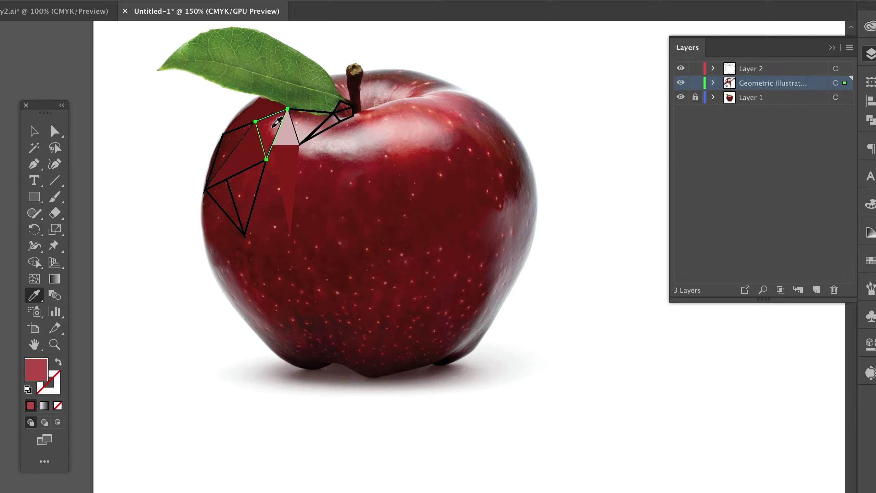
pyautogui.press('v')
pyautogui.click(234, 143)
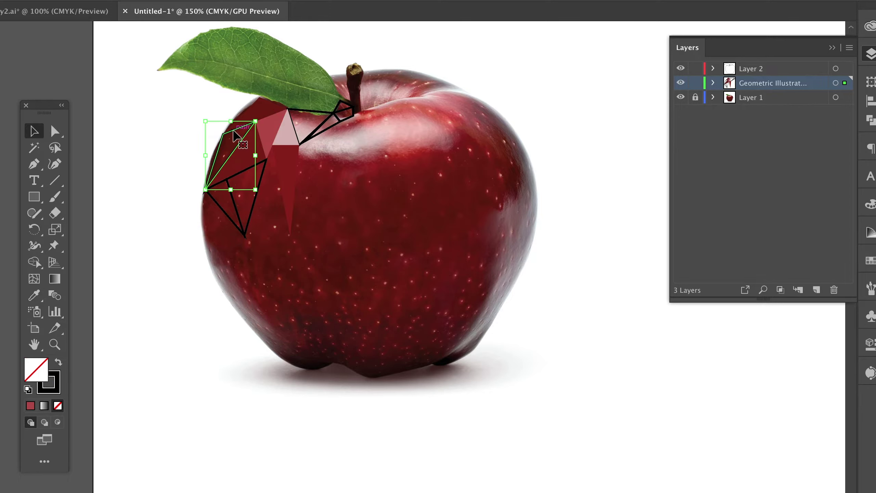
pyautogui.press('i')
pyautogui.click(238, 140)
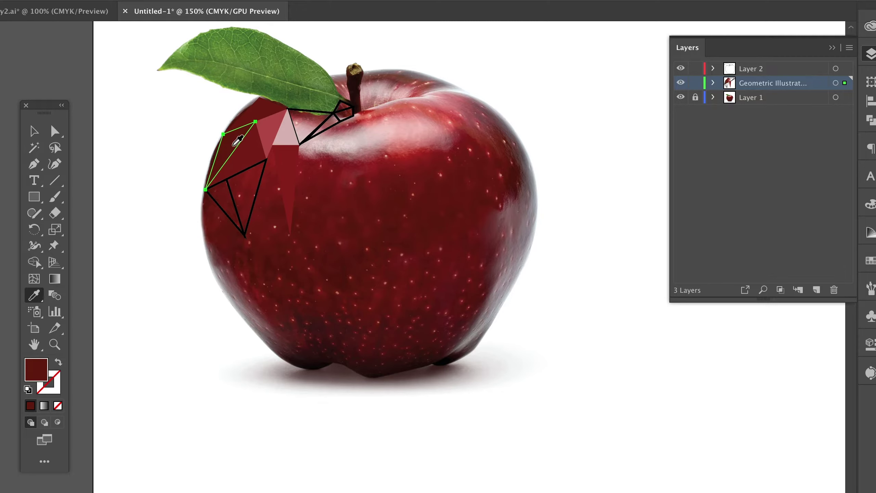
pyautogui.press('v')
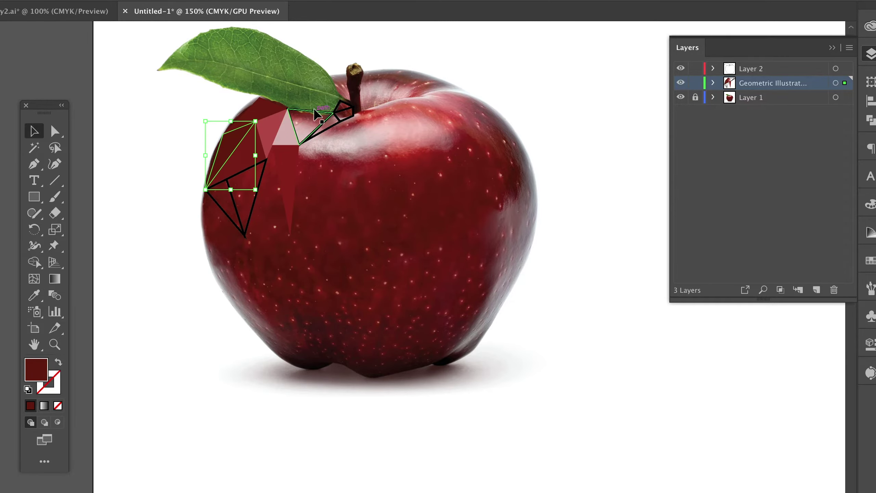
pyautogui.click(315, 110)
pyautogui.press('i')
pyautogui.click(304, 116)
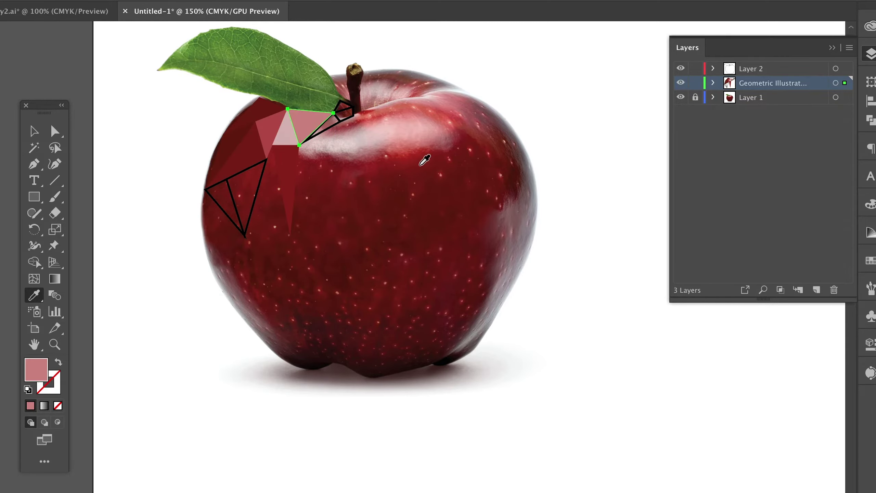
# Hide and reshow the apple photo to check the fills, then select the triangles near the stem.
pyautogui.click(683, 99)
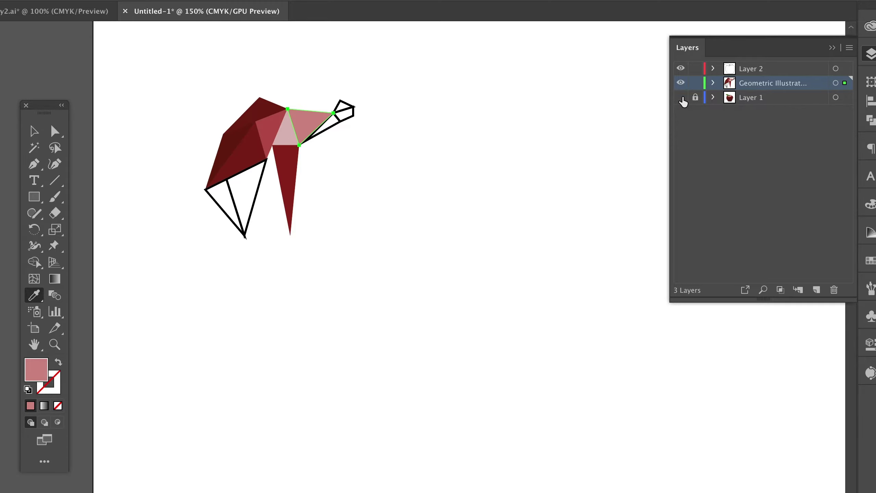
pyautogui.click(681, 100)
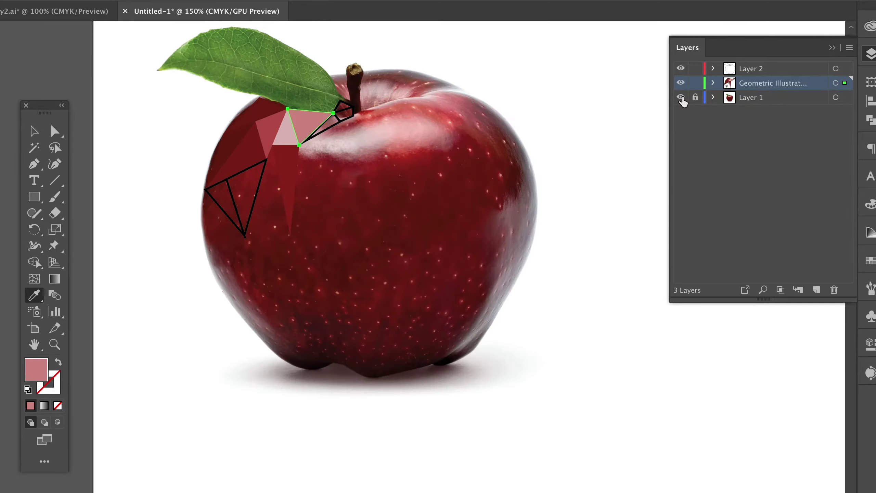
pyautogui.keyDown('super'); pyautogui.click(287, 129); pyautogui.keyUp('super')
pyautogui.keyDown('super'); pyautogui.click(295, 122); pyautogui.keyUp('super')
pyautogui.click(86, 11)
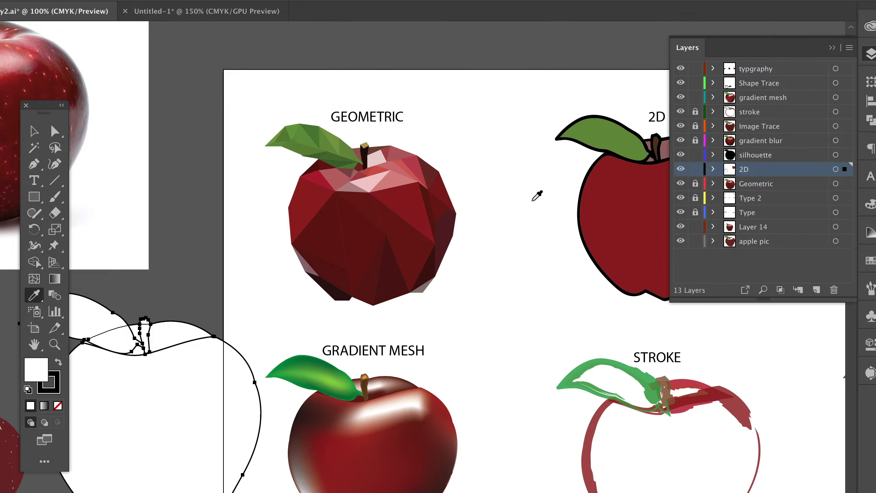
# In Untitled-1, zoom out and drag the white apple outline from the pasteboard onto the artboard.
pyautogui.click(242, 14)
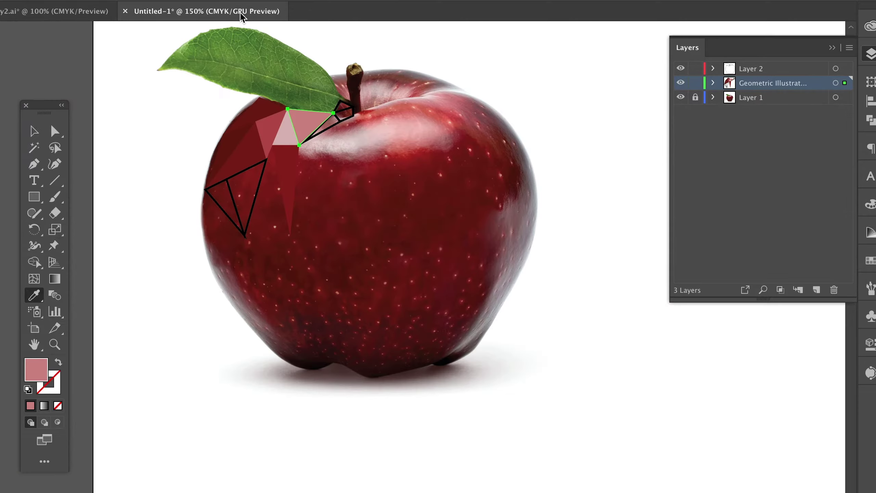
pyautogui.press('super+minus')
pyautogui.press('super+minus')
pyautogui.press('super+minus')
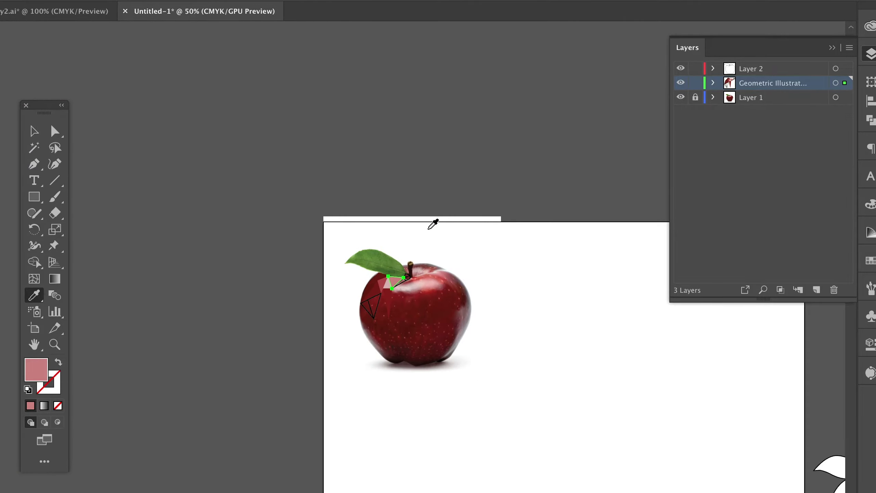
pyautogui.moveTo(482, 294); pyautogui.dragTo(312, 133)
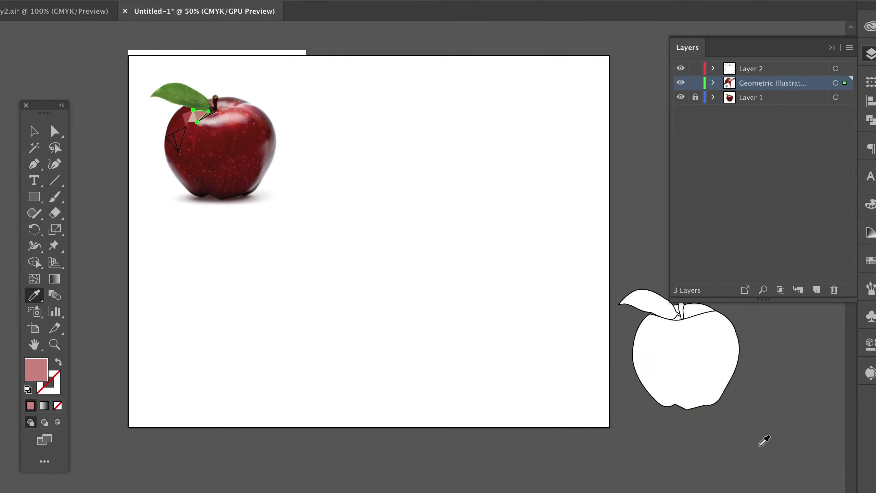
pyautogui.press('v')
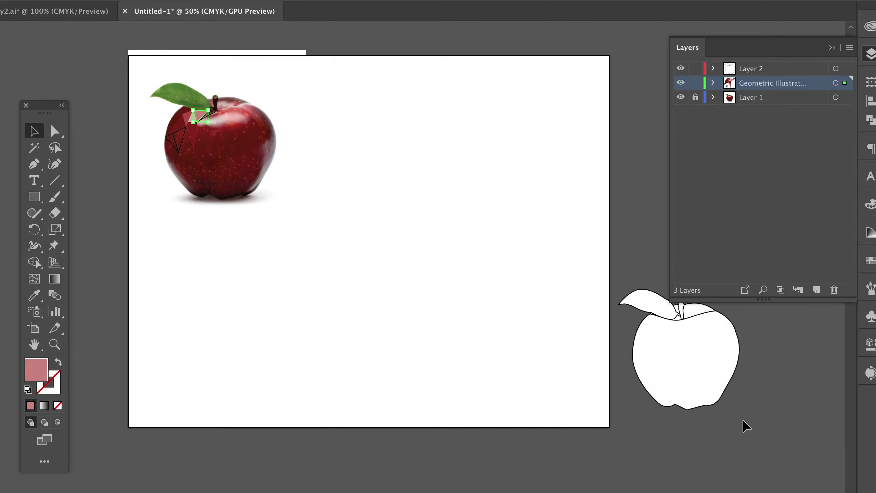
pyautogui.moveTo(655, 311); pyautogui.dragTo(311, 107)
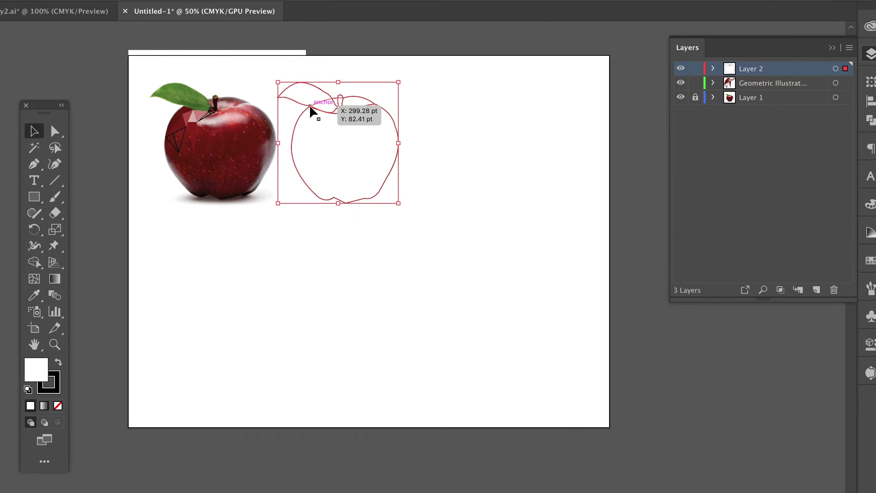
# Rename Layer 2 to '2D'.
pyautogui.click(448, 111)
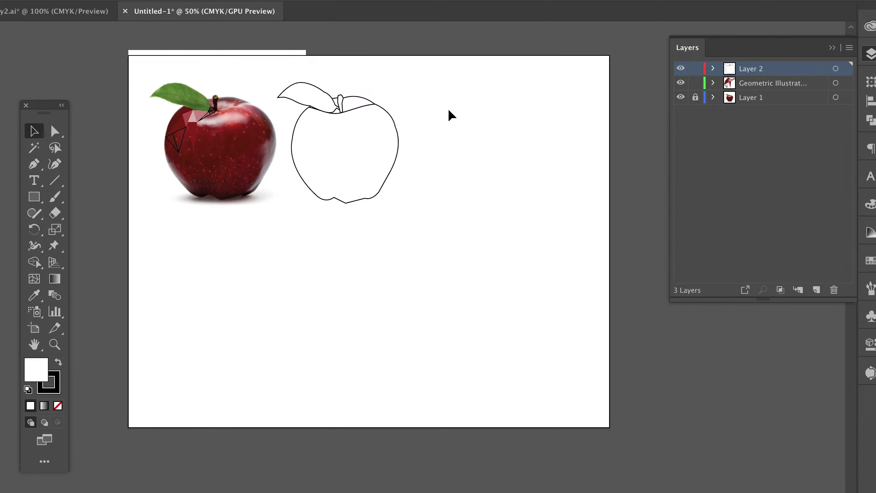
pyautogui.doubleClick(757, 70)
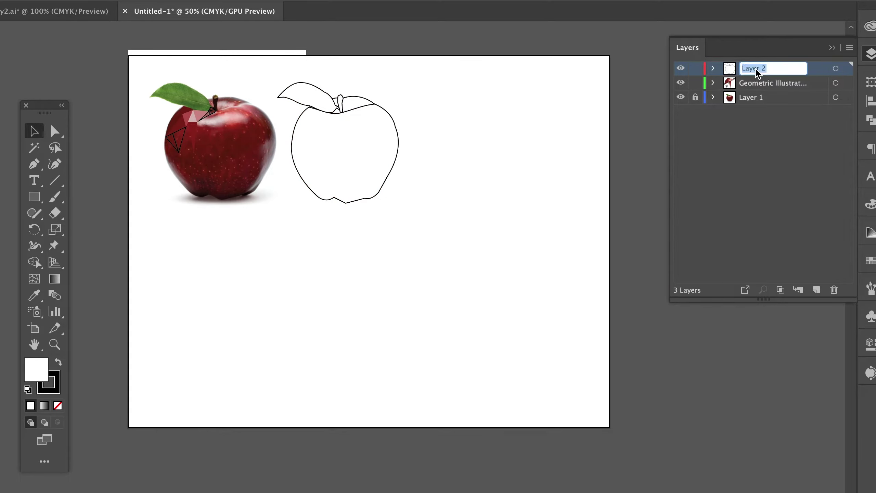
pyautogui.write('2D')
pyautogui.click(766, 118)
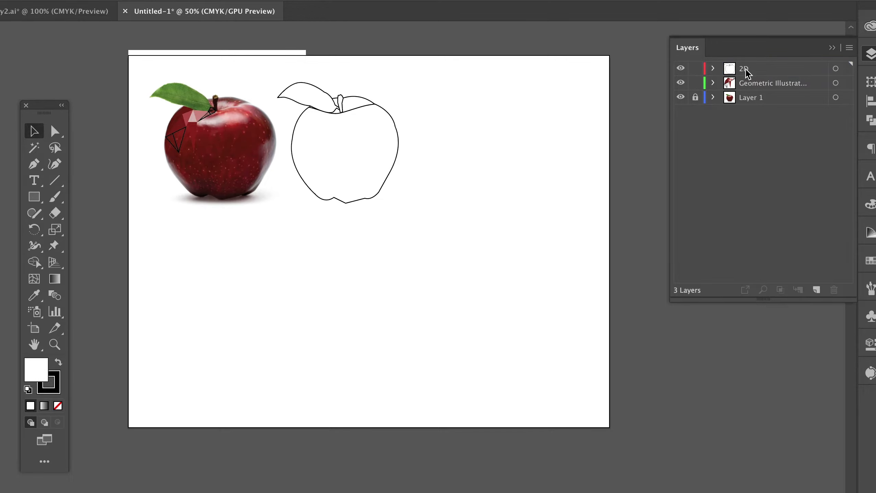
# Fill the leaf with the photo's green and the apple's top curve with its red.
pyautogui.click(314, 87)
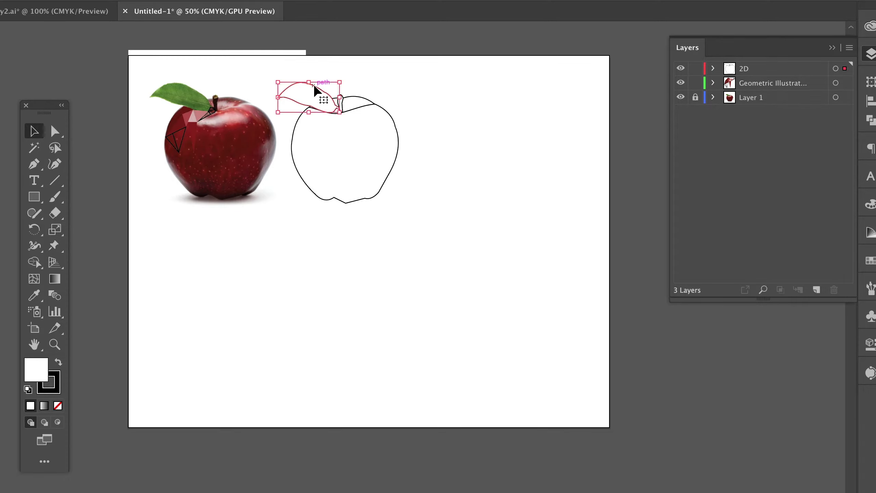
pyautogui.press('i')
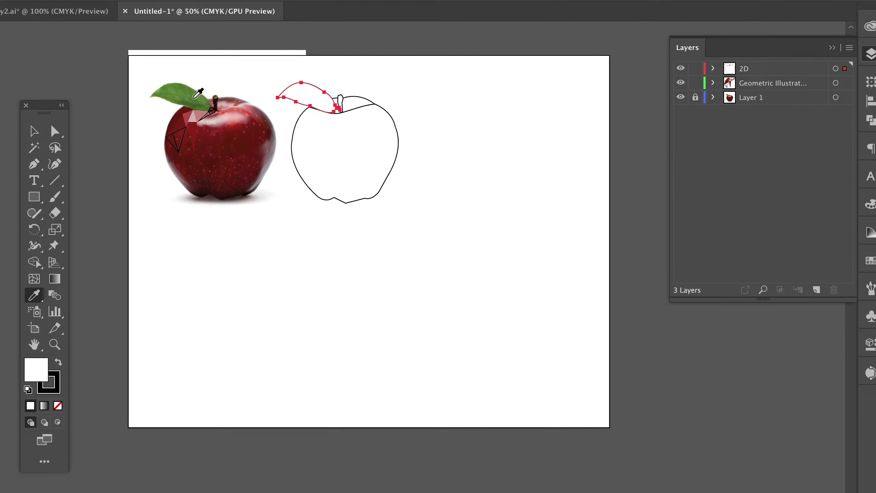
pyautogui.click(190, 93)
pyautogui.click(34, 131)
pyautogui.click(366, 105)
pyautogui.click(34, 295)
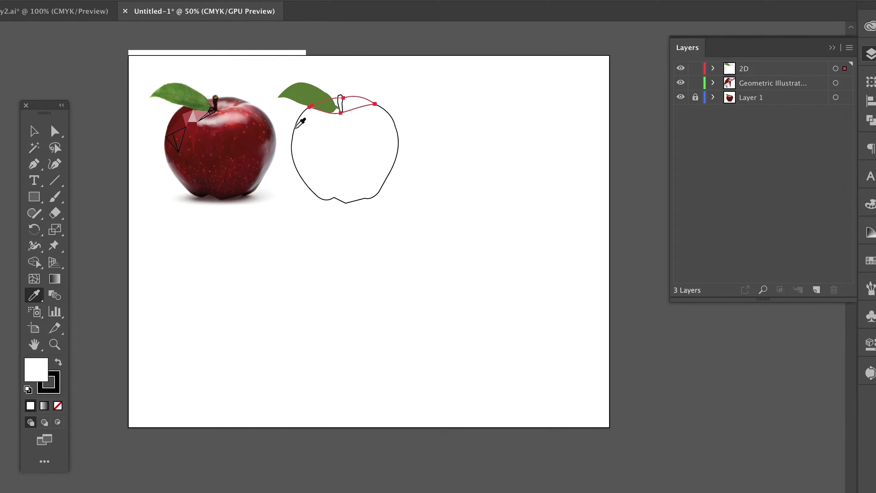
pyautogui.click(231, 103)
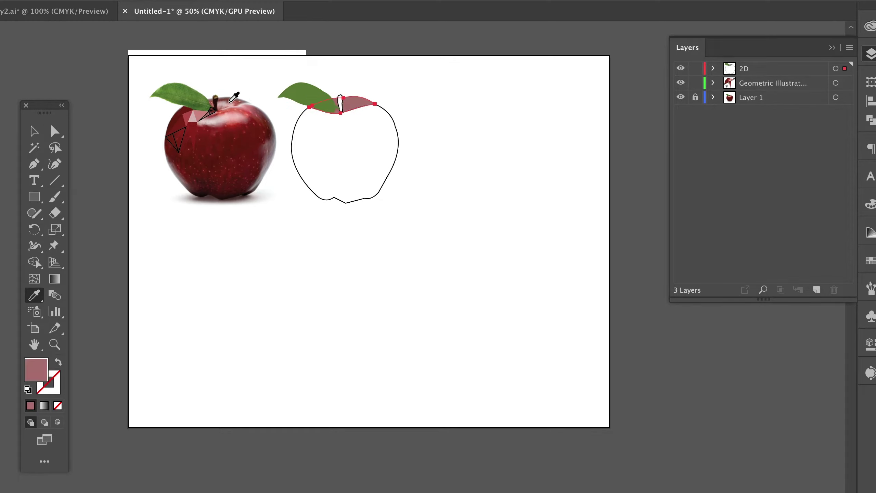
pyautogui.click(43, 132)
# Fill the apple body with the photo's dark red and the stem with dark brown.
pyautogui.click(398, 133)
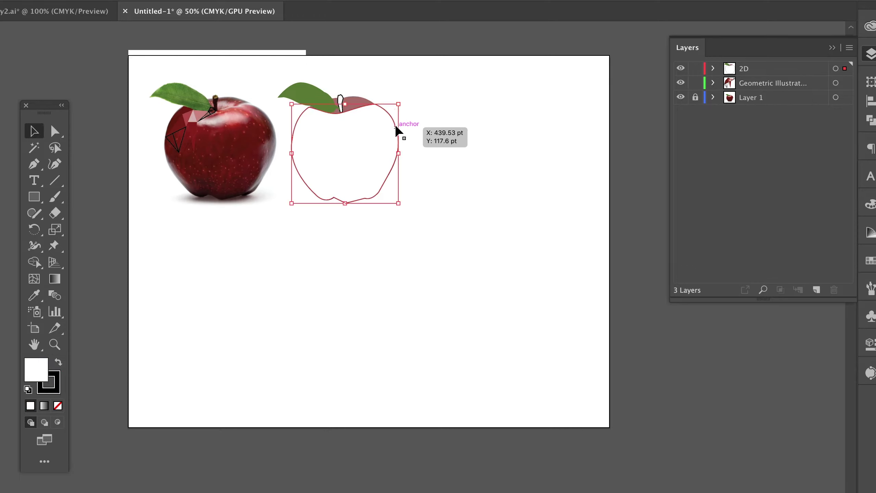
pyautogui.click(36, 296)
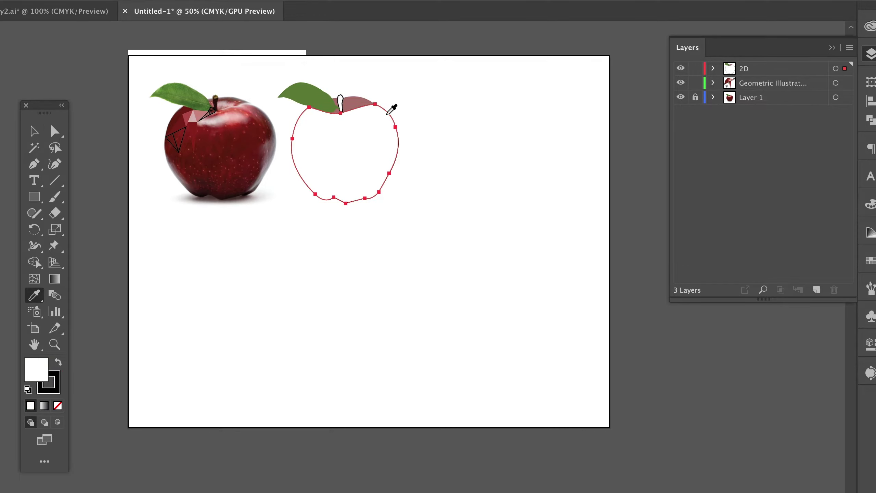
pyautogui.click(243, 124)
pyautogui.click(34, 131)
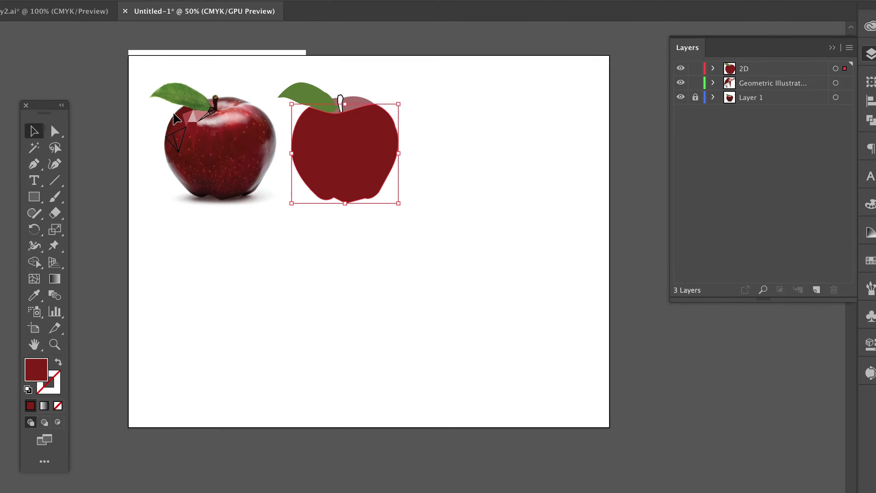
pyautogui.click(341, 98)
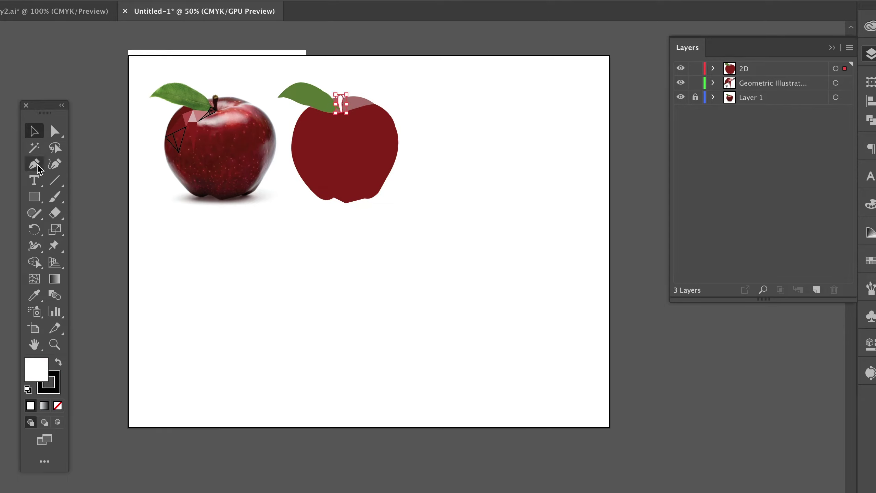
pyautogui.click(34, 296)
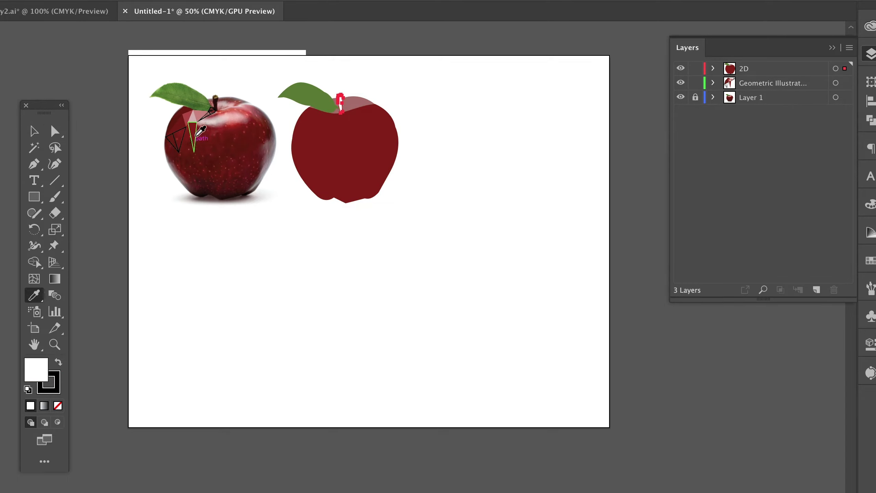
pyautogui.click(216, 101)
pyautogui.click(34, 131)
pyautogui.click(64, 75)
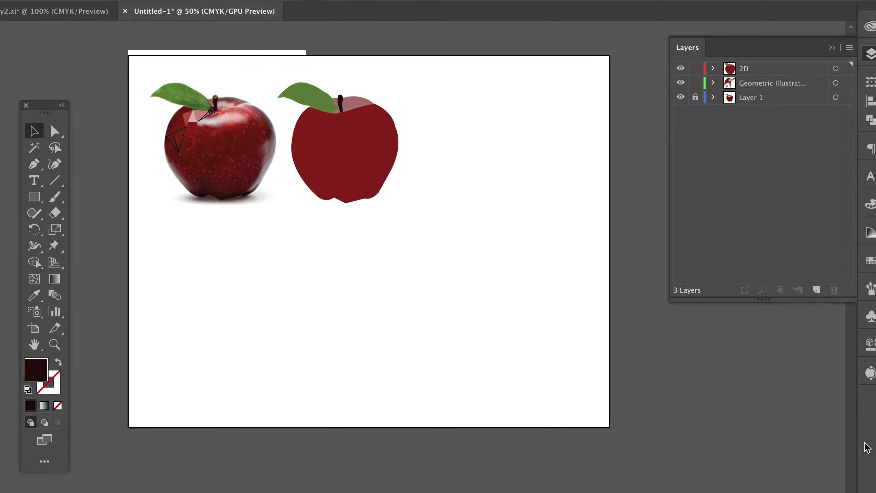
# Paste a copy of the 2D apple onto a new layer, right of the original.
pyautogui.moveTo(404, 208); pyautogui.dragTo(311, 84)
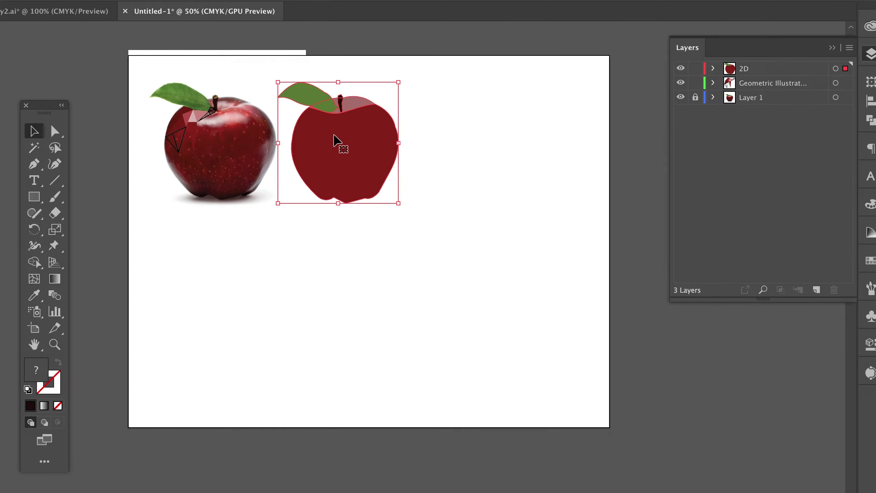
pyautogui.moveTo(339, 140); pyautogui.dragTo(446, 141)
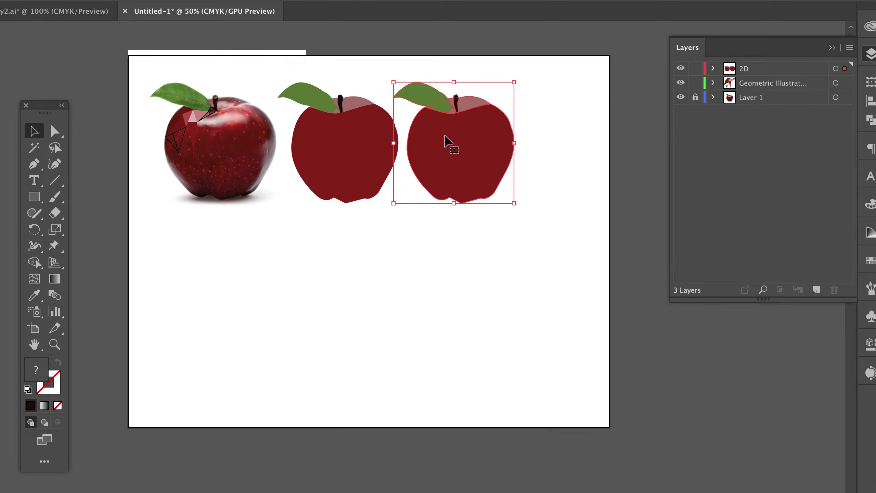
pyautogui.press('Delete')
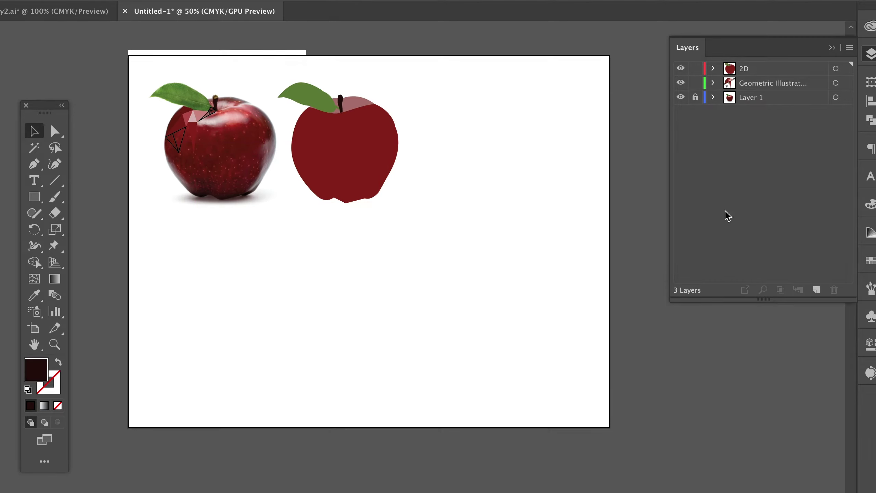
pyautogui.click(817, 290)
pyautogui.press('super+v')
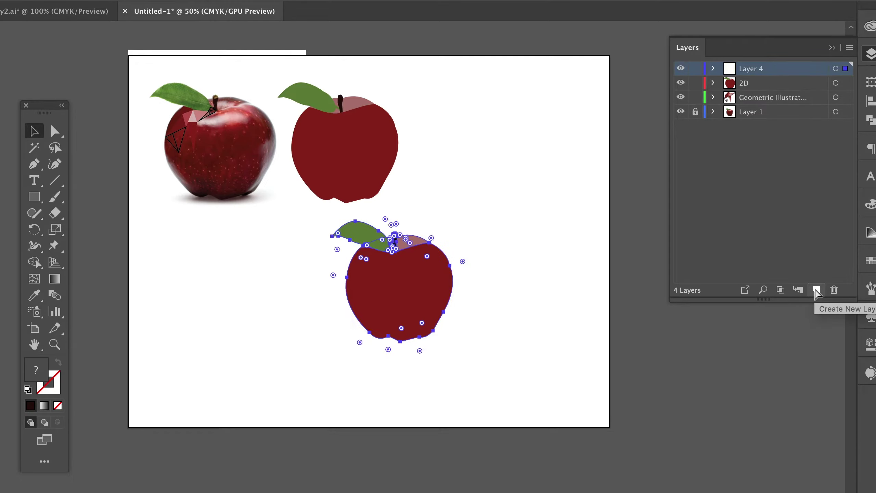
pyautogui.moveTo(417, 304); pyautogui.dragTo(492, 159)
# Rename the new layer to 'silhouette'.
pyautogui.doubleClick(752, 71)
pyautogui.write('silhouette')
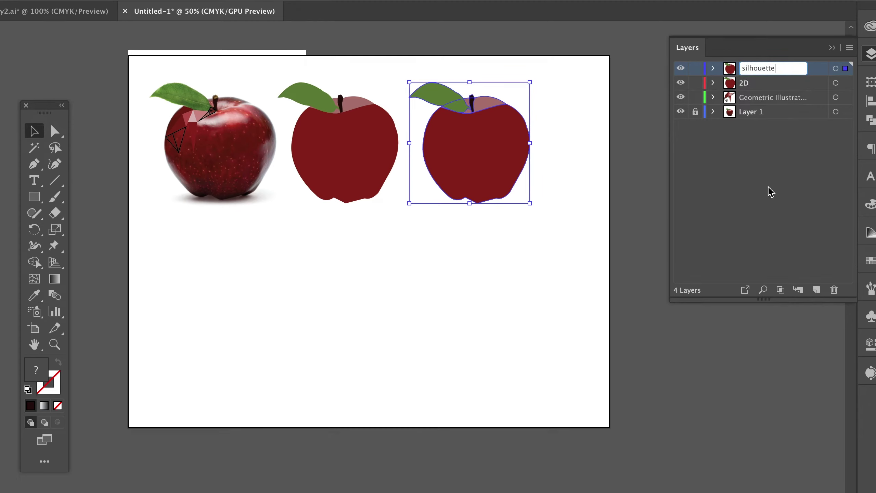
pyautogui.click(29, 392)
# Make the copy solid black with no stroke, then switch to the y2.ai reference document.
pyautogui.click(29, 391)
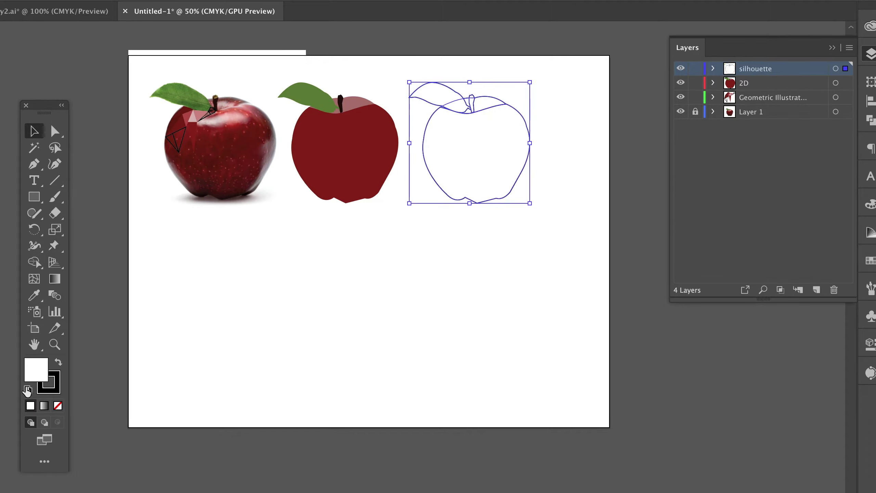
pyautogui.click(57, 363)
pyautogui.click(54, 392)
pyautogui.click(57, 406)
pyautogui.click(36, 369)
pyautogui.click(149, 134)
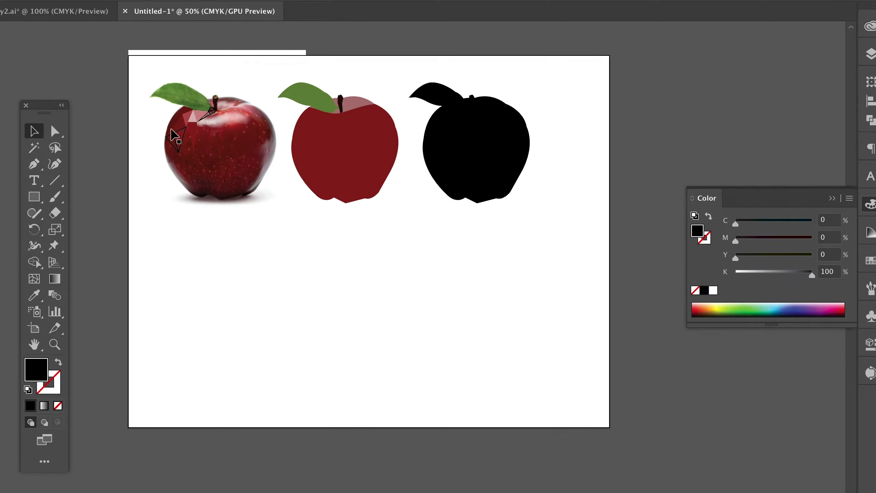
pyautogui.click(78, 14)
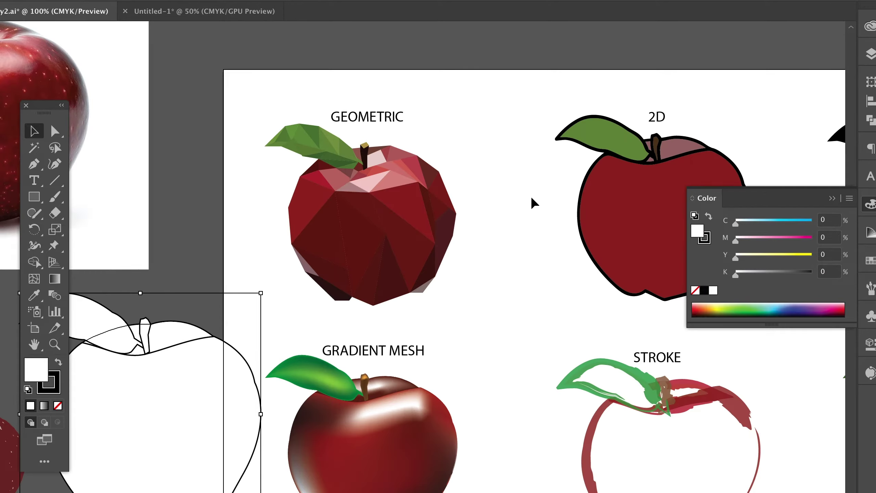
# Look over the zoomed-out y2.ai artboard, then return to Untitled-1 with the Layers panel shown.
pyautogui.scroll(-5, 412, 282)
pyautogui.hscroll(8, 412, 282)
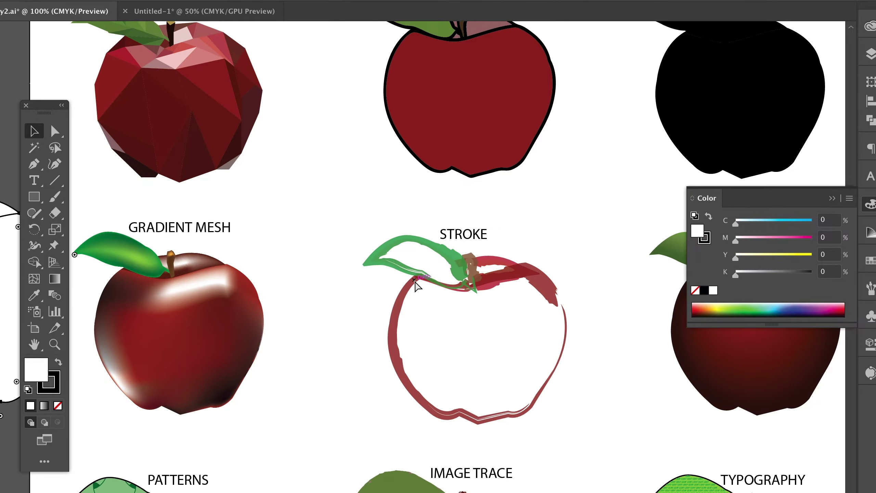
pyautogui.hotkey('ctrl', '-')
pyautogui.click(415, 280)
pyautogui.scroll(-3, 421, 362)
pyautogui.hscroll(10, 422, 362)
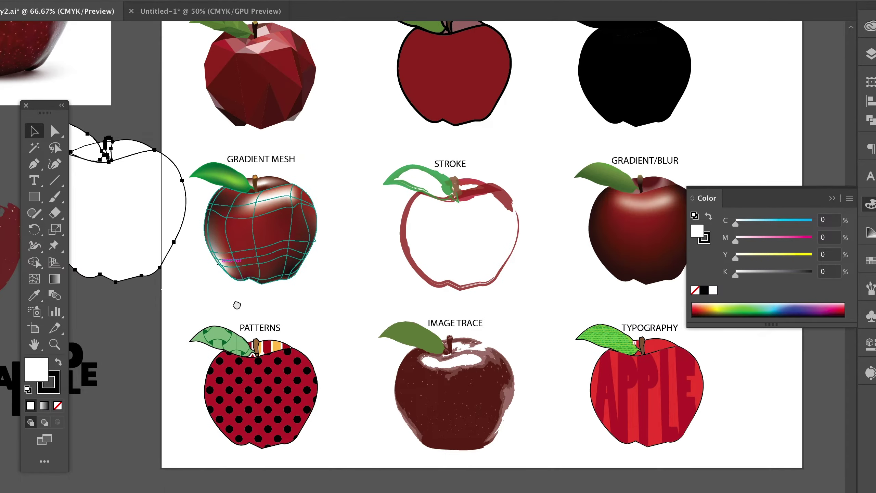
pyautogui.click(187, 13)
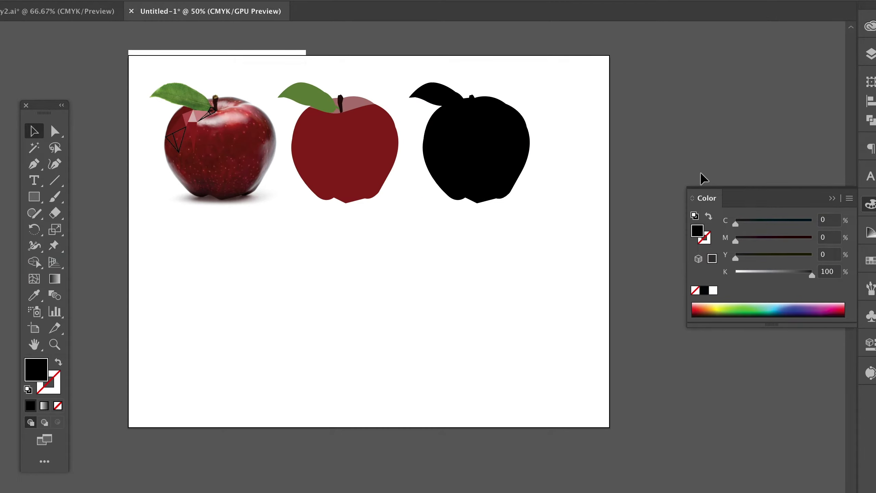
pyautogui.press('F7')
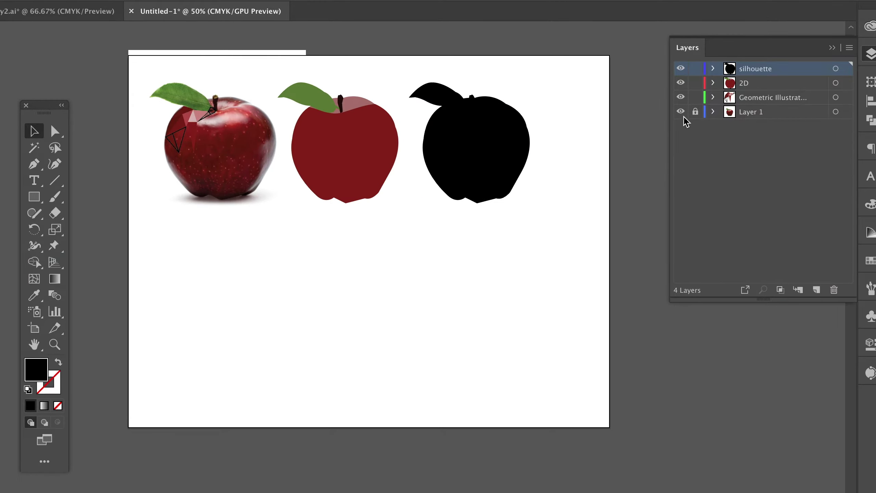
# Scale the three apples down together and reposition them on the artboard.
pyautogui.moveTo(544, 219); pyautogui.dragTo(126, 79)
pyautogui.moveTo(532, 83); pyautogui.dragTo(440, 113)
pyautogui.moveTo(414, 160); pyautogui.dragTo(430, 129)
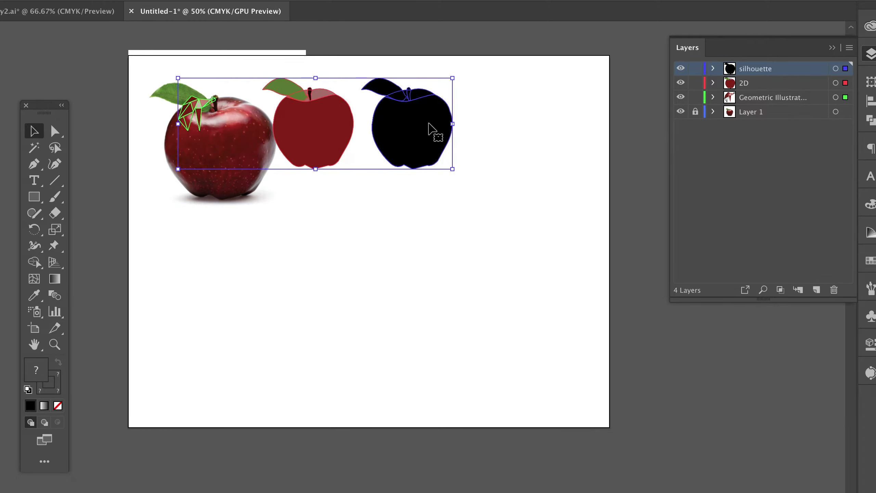
pyautogui.click(520, 97)
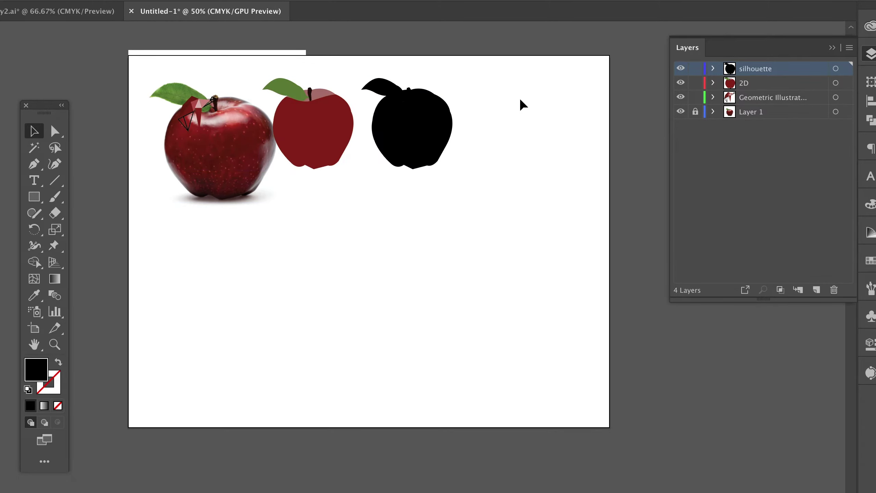
# Move the apple photo on Layer 1 off the artboard.
pyautogui.click(734, 117)
pyautogui.click(208, 186)
pyautogui.moveTo(253, 188); pyautogui.dragTo(740, 445)
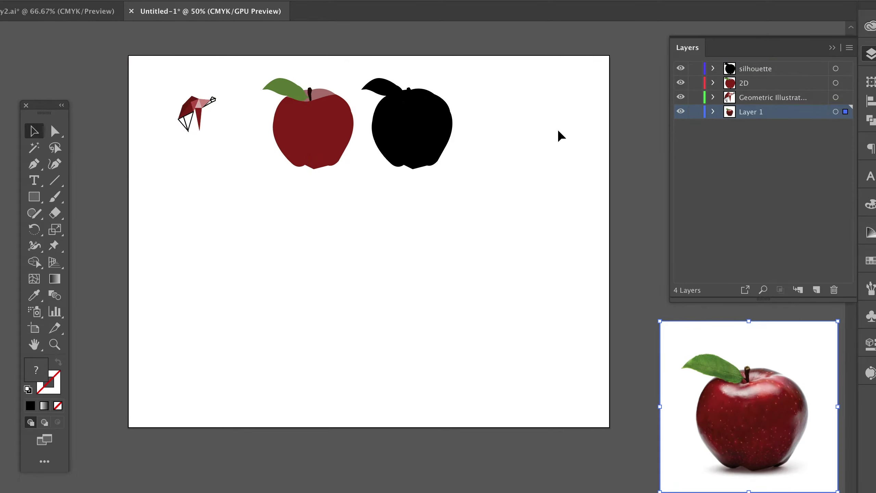
# Lock every layer except silhouette and duplicate the black apple down and to the left.
pyautogui.moveTo(695, 113); pyautogui.dragTo(697, 77)
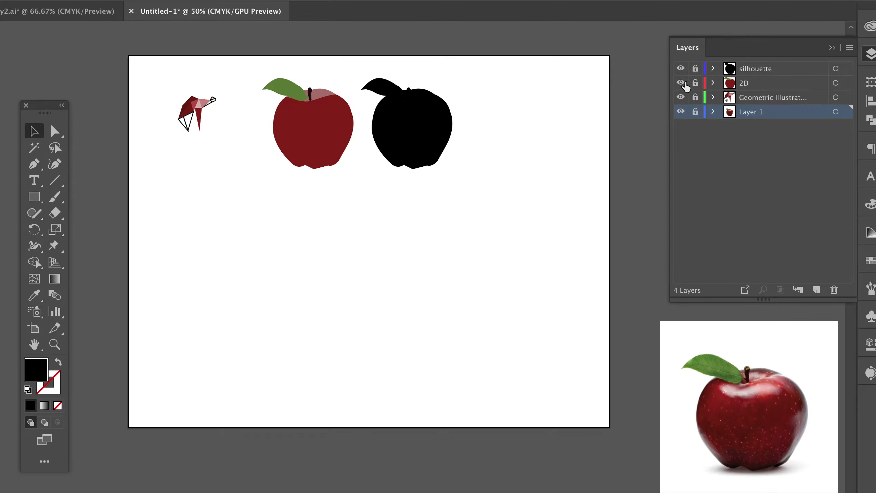
pyautogui.click(691, 73)
pyautogui.moveTo(409, 99); pyautogui.dragTo(461, 165)
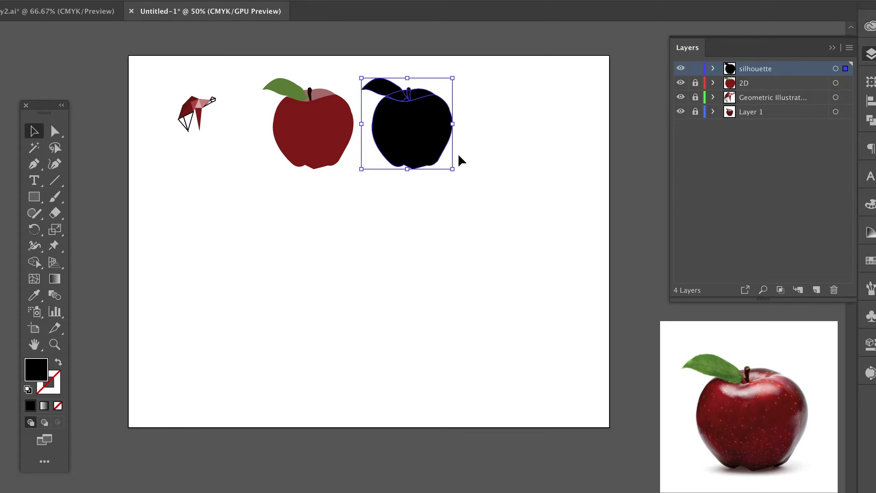
pyautogui.moveTo(435, 140); pyautogui.dragTo(218, 236)
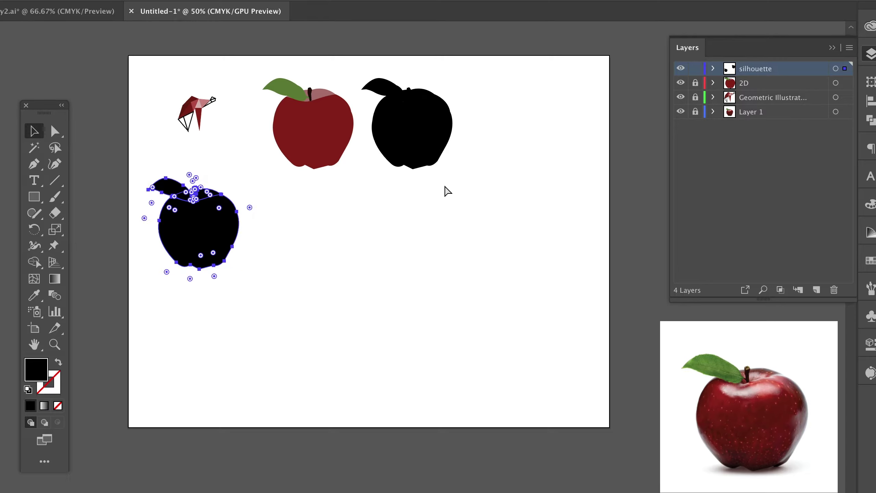
pyautogui.press('Delete')
# Paste the apple copy onto a new layer named 'stroke'.
pyautogui.click(817, 291)
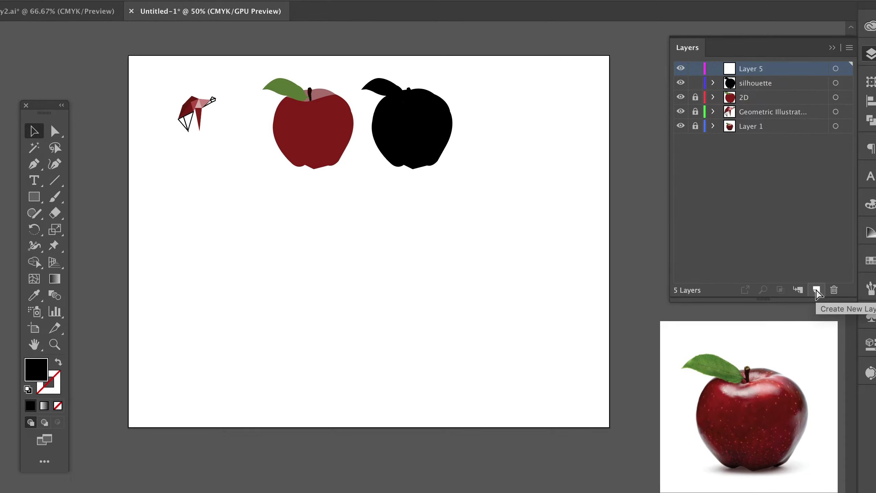
pyautogui.hotkey('ctrl', 'v')
pyautogui.doubleClick(760, 71)
pyautogui.write('st')
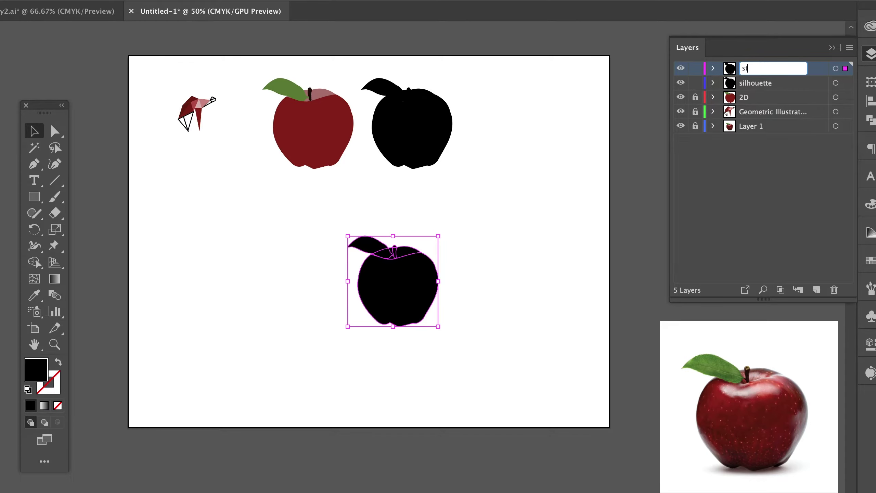
pyautogui.click(485, 236)
# Move the apple body and leaf to the lower left and give them white fill with black outline.
pyautogui.click(414, 305)
pyautogui.keyDown('shift'); pyautogui.click(365, 242); pyautogui.keyUp('shift')
pyautogui.moveTo(397, 286); pyautogui.dragTo(198, 245)
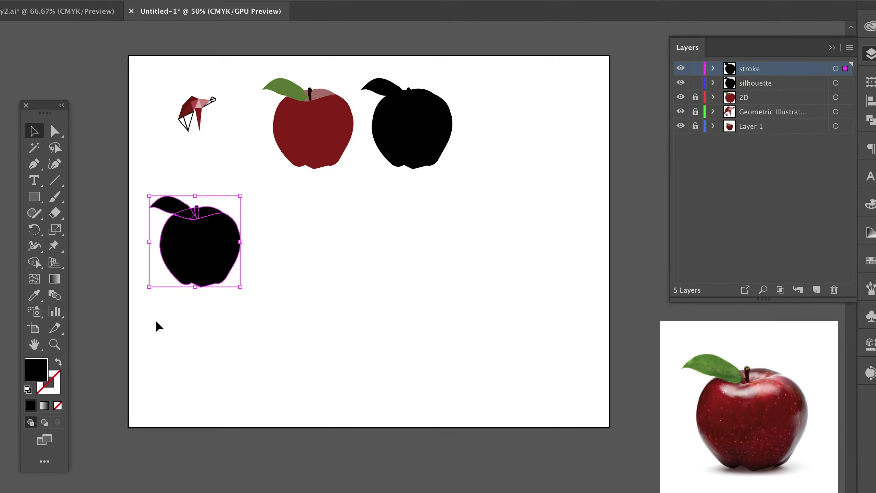
pyautogui.click(27, 390)
# Outline the apple body in dark red sampled from the red apple.
pyautogui.hotkey('ctrl', '=')
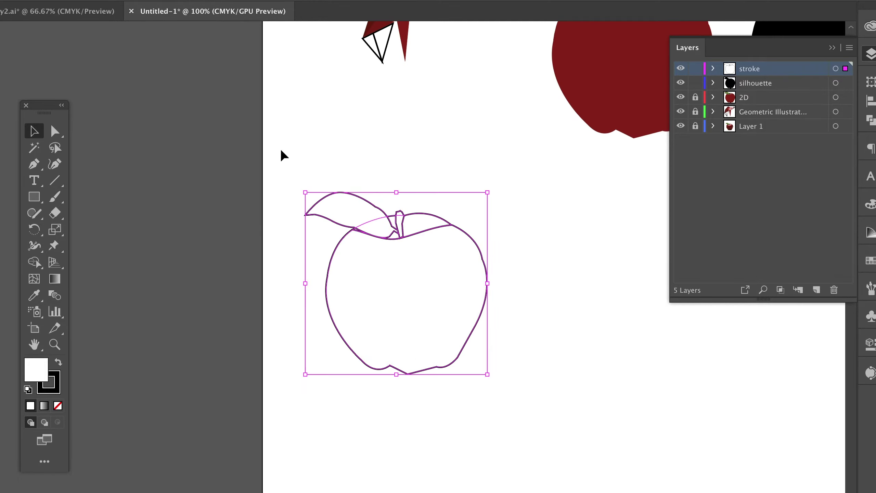
pyautogui.click(226, 134)
pyautogui.moveTo(543, 186); pyautogui.dragTo(443, 174)
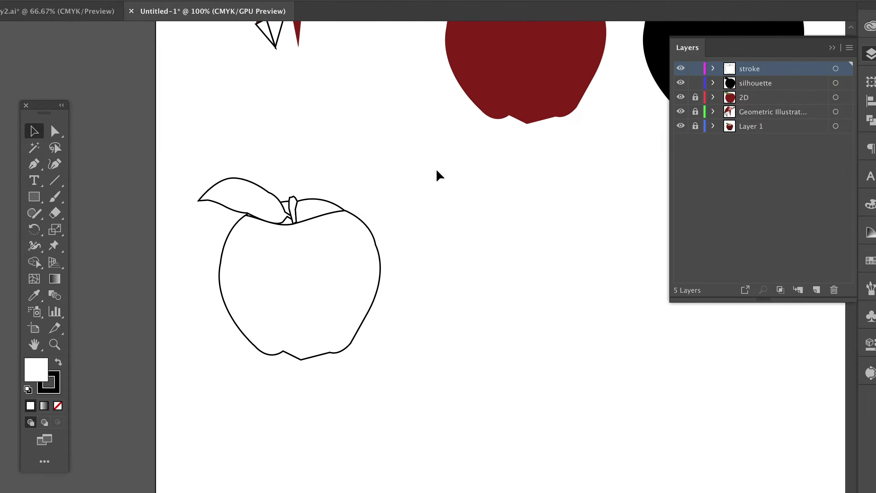
pyautogui.click(375, 241)
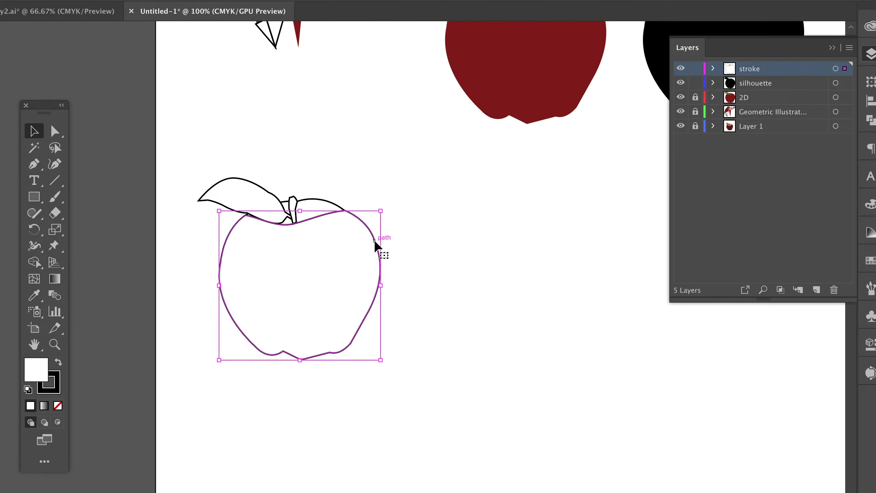
pyautogui.click(53, 389)
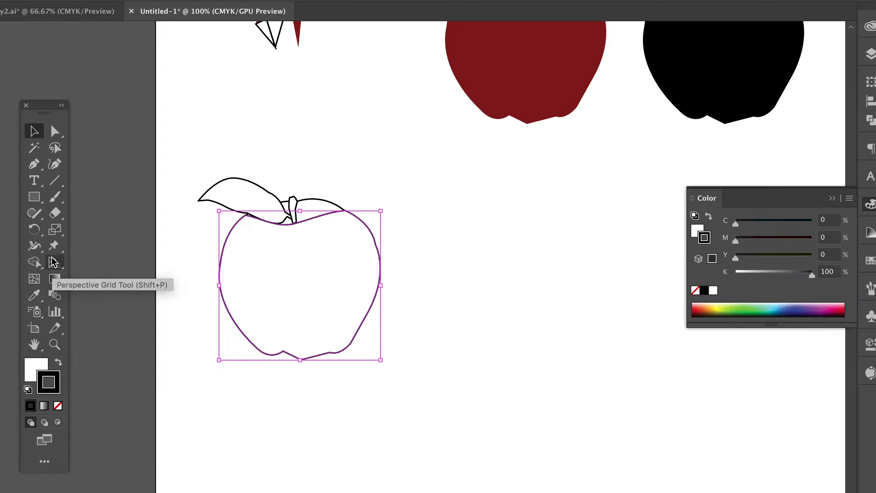
pyautogui.click(34, 295)
pyautogui.click(541, 61)
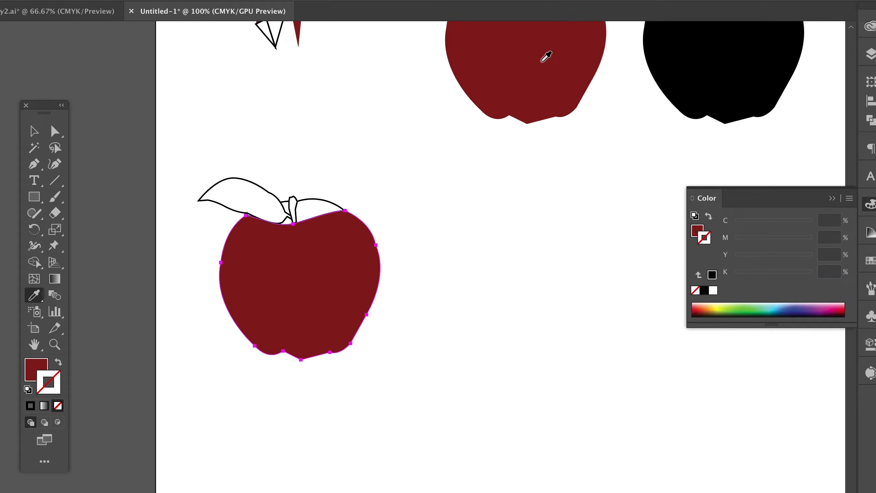
pyautogui.click(58, 363)
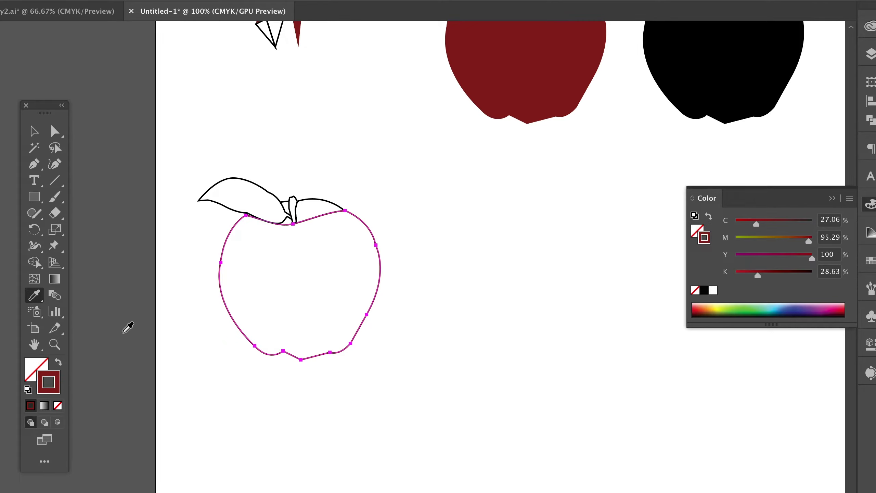
pyautogui.click(34, 132)
# Outline the small top path in the red apple's dark red.
pyautogui.click(322, 202)
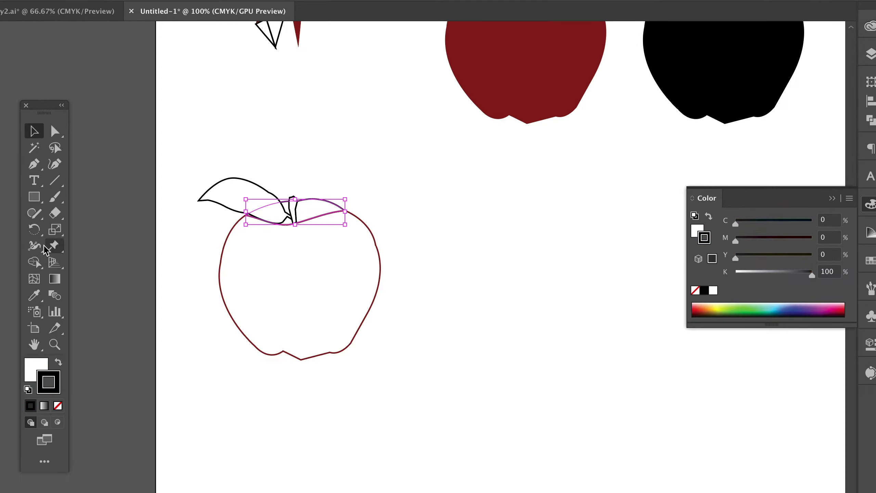
pyautogui.click(34, 295)
pyautogui.click(518, 73)
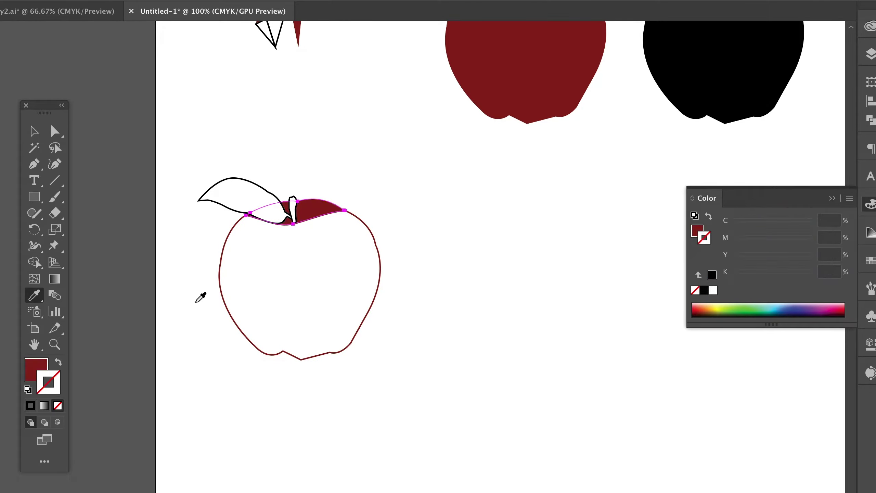
pyautogui.click(59, 362)
pyautogui.click(35, 131)
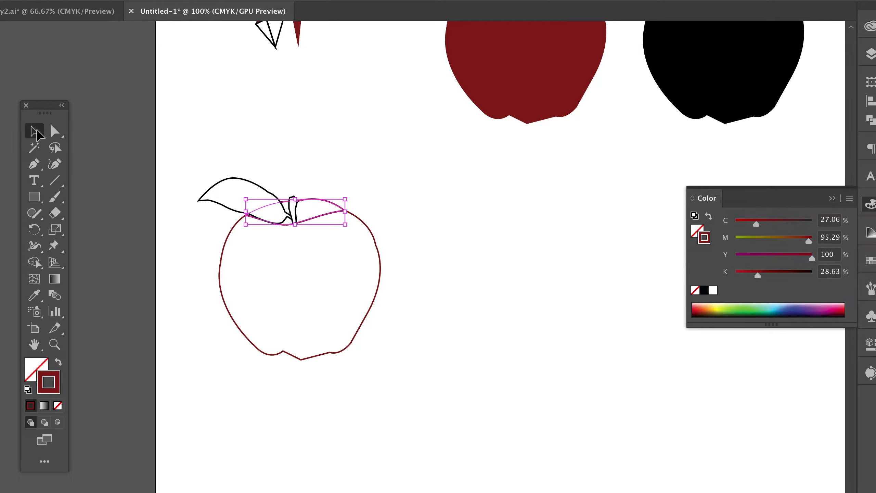
# Outline the leaf in green sampled from the red apple's leaf.
pyautogui.click(256, 185)
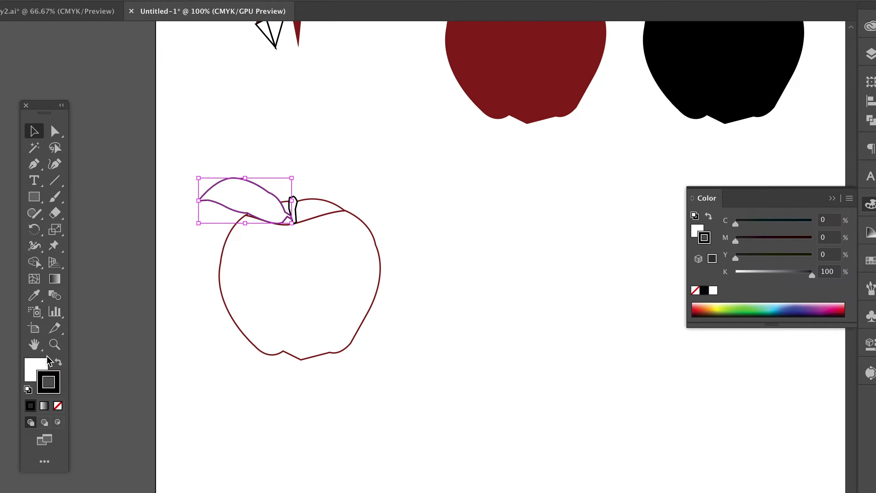
pyautogui.moveTo(372, 231); pyautogui.dragTo(370, 338)
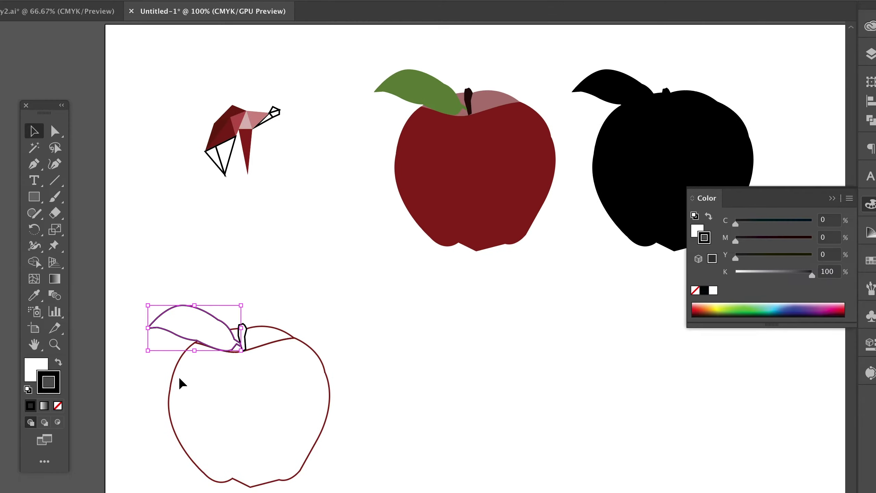
pyautogui.click(34, 296)
pyautogui.click(456, 101)
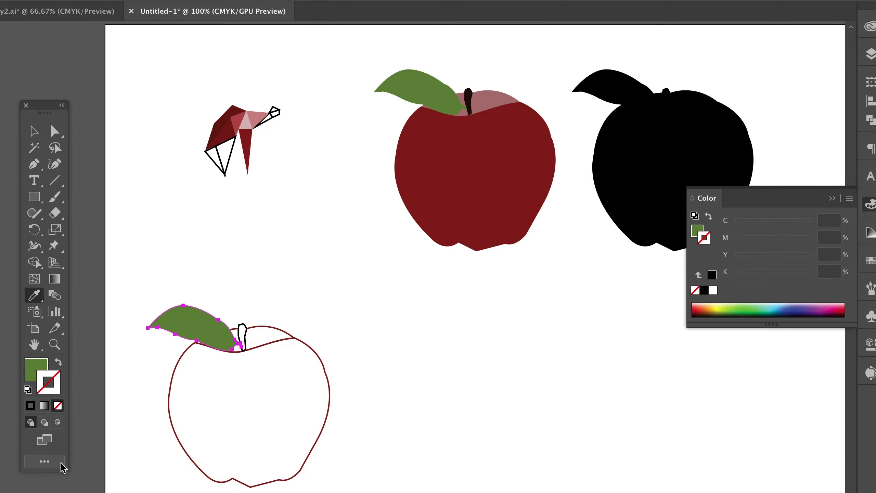
pyautogui.click(58, 363)
pyautogui.click(33, 131)
pyautogui.click(284, 277)
# Outline the stem in the red apple's dark stem colour.
pyautogui.click(243, 333)
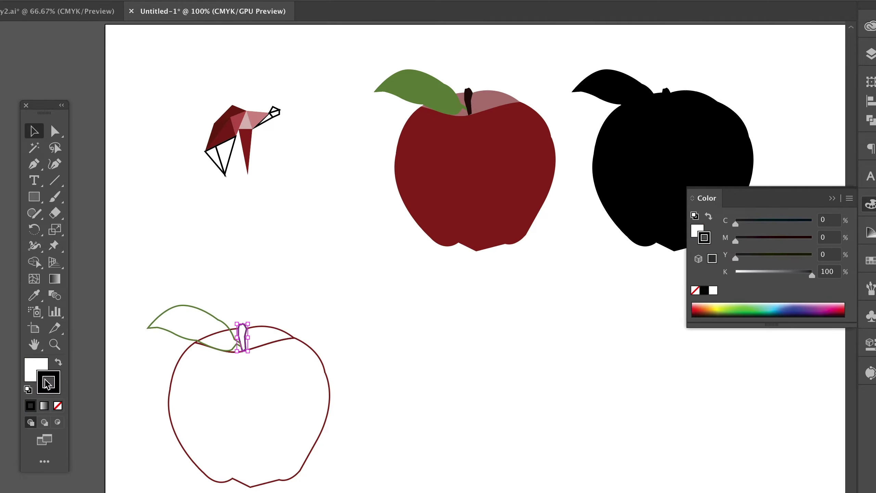
pyautogui.click(34, 295)
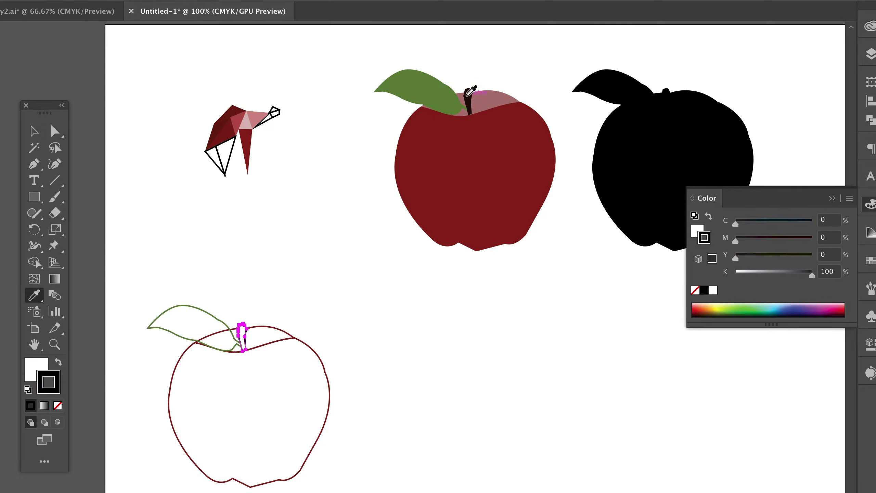
pyautogui.click(470, 94)
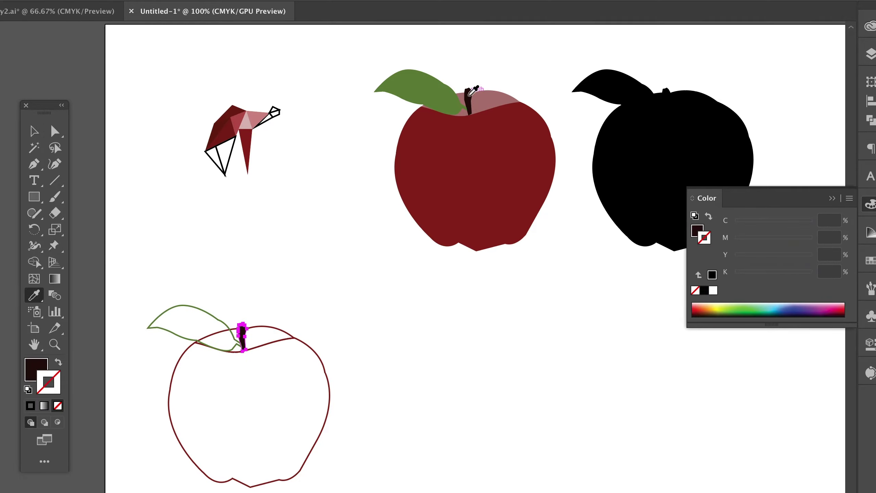
pyautogui.click(58, 362)
pyautogui.click(34, 131)
pyautogui.click(278, 244)
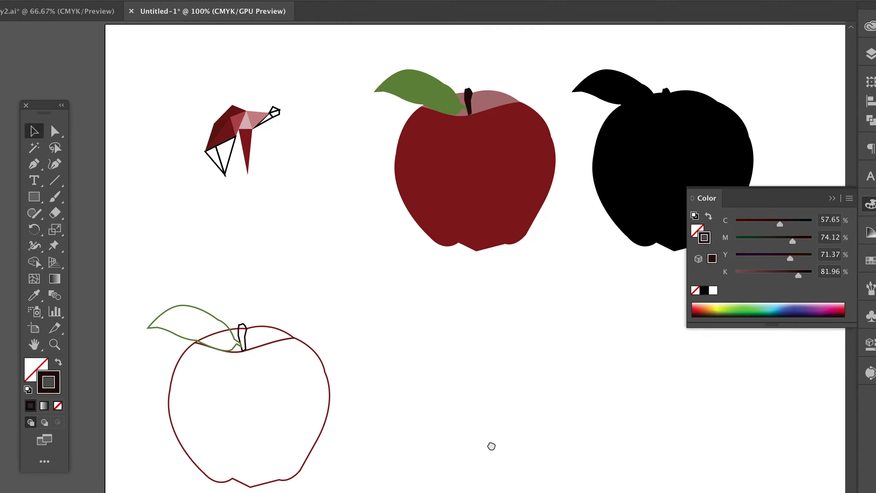
# Try several variable width profiles on the outline apple's strokes, settling on an even thicker one.
pyautogui.moveTo(491, 446); pyautogui.dragTo(513, 385)
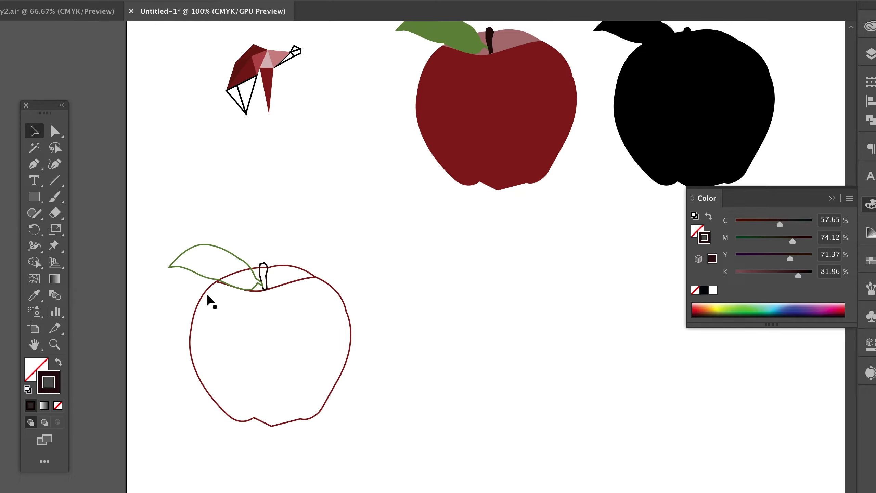
pyautogui.moveTo(386, 479); pyautogui.dragTo(387, 469)
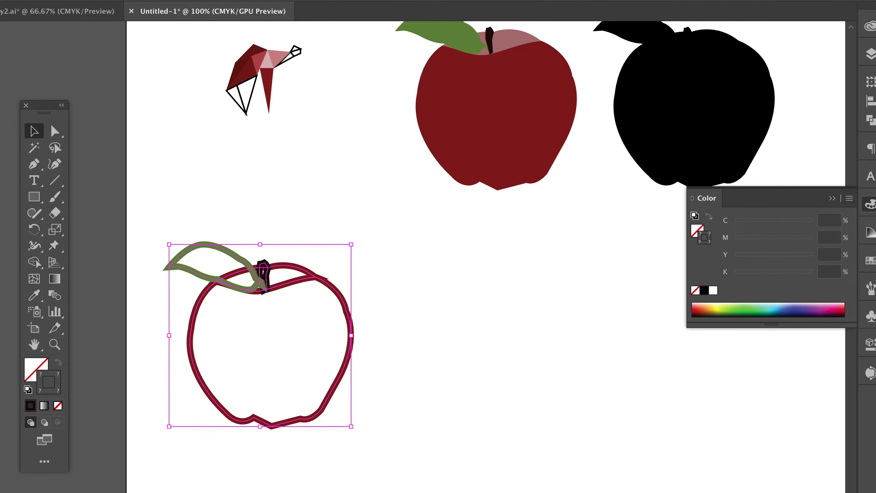
pyautogui.click(229, 55)
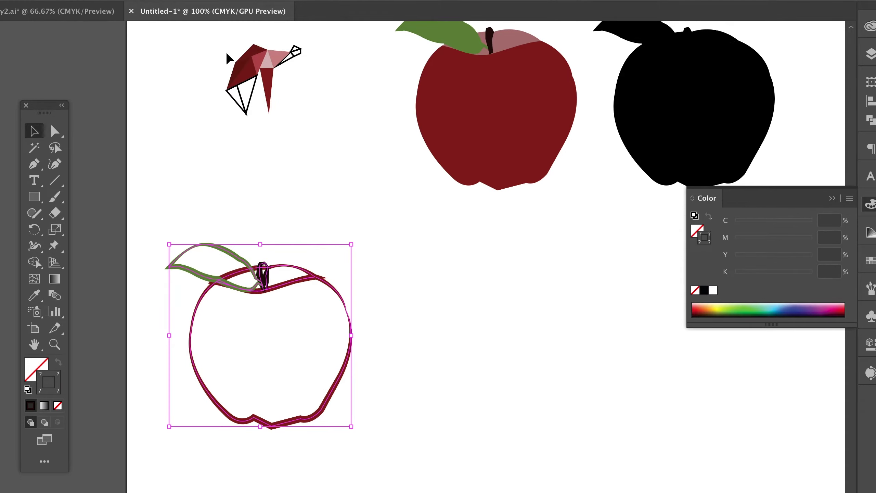
pyautogui.click(228, 55)
pyautogui.click(215, 116)
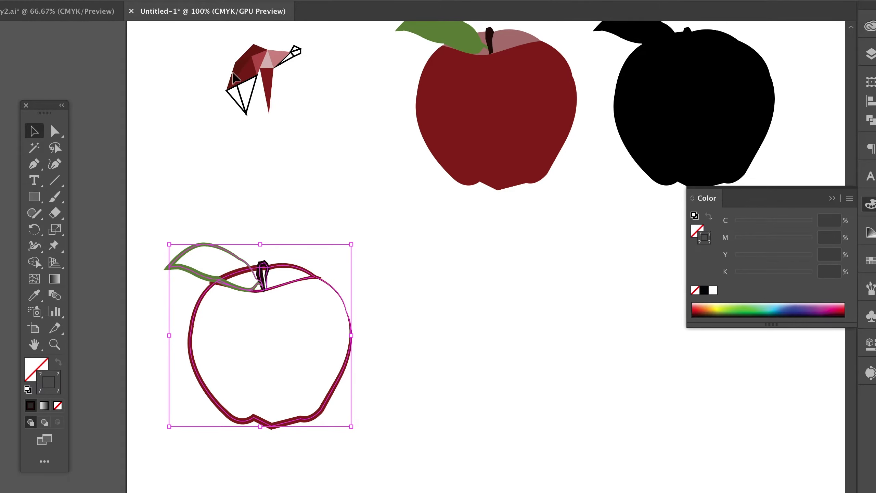
pyautogui.click(220, 139)
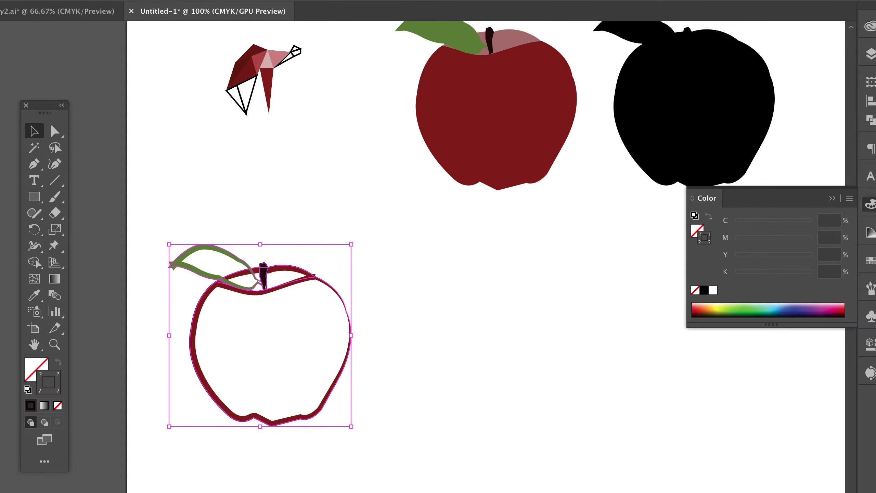
pyautogui.click(236, 13)
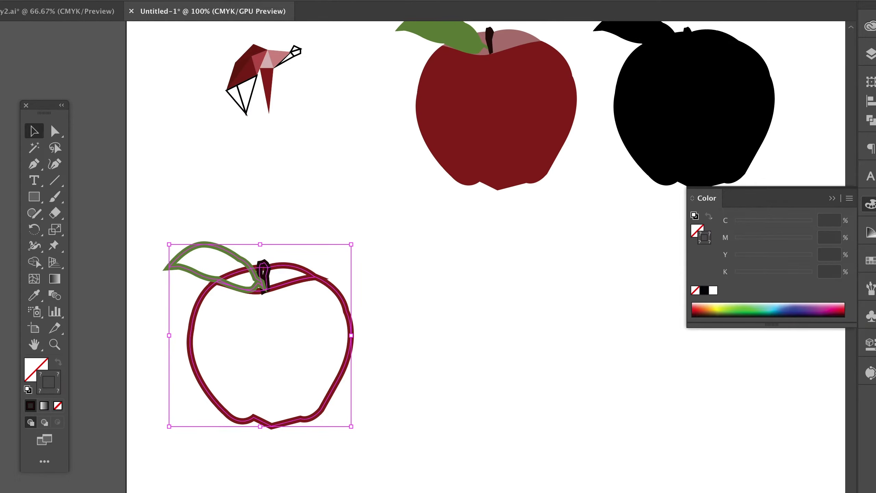
pyautogui.click(319, 1)
# Apply the soft 6.00 brush to the outline apple's strokes.
pyautogui.scroll(-3, 320, 51)
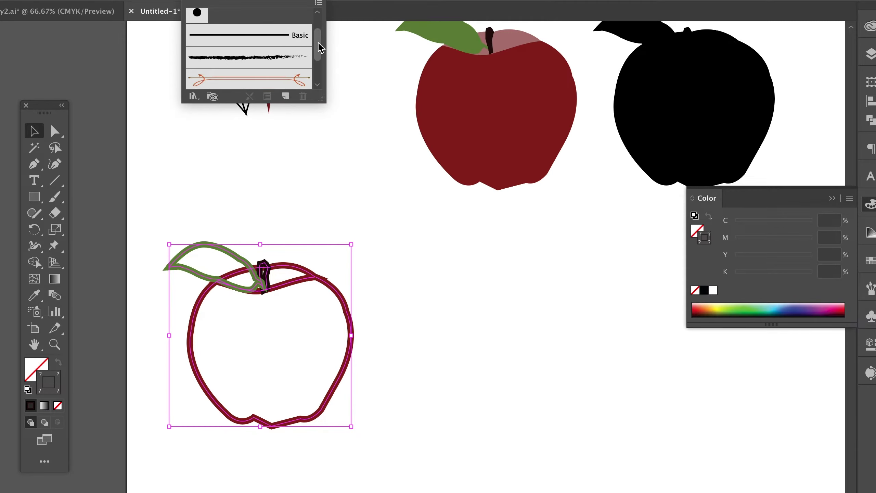
pyautogui.click(291, 36)
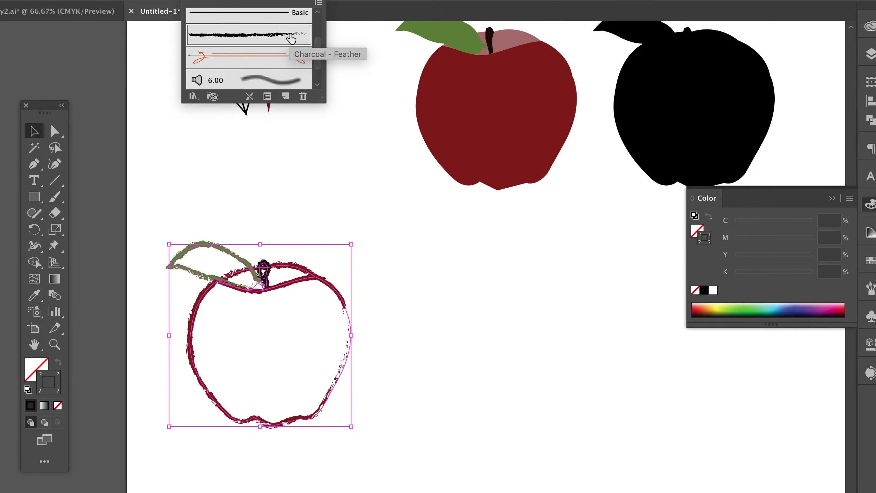
pyautogui.click(273, 83)
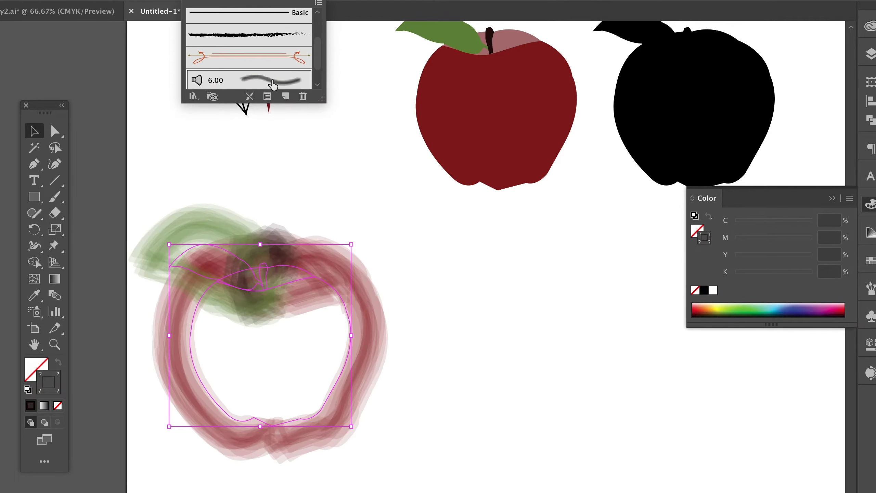
pyautogui.click(121, 1)
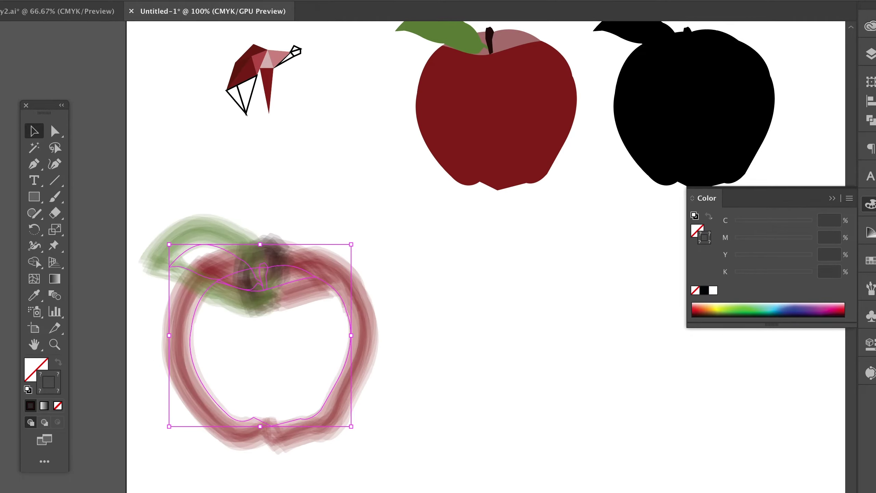
pyautogui.click(324, 0)
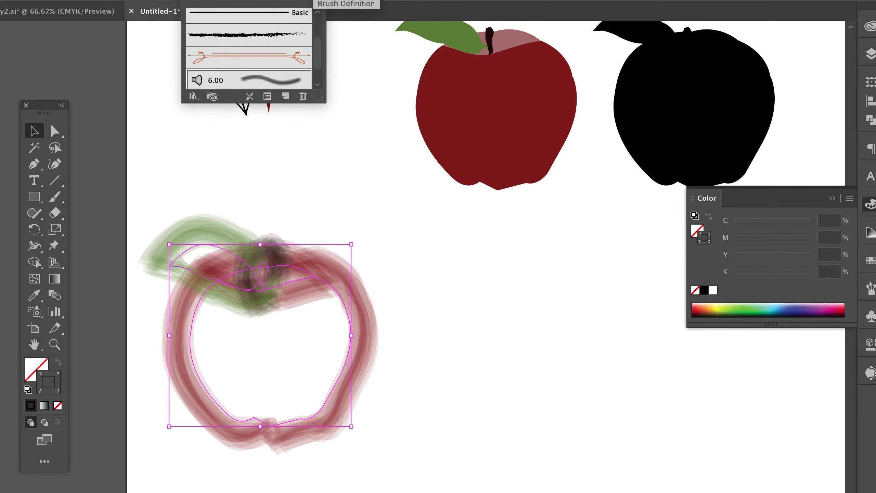
pyautogui.click(317, 0)
# Bring up the Brushes panel from the Window menu.
pyautogui.click(326, 1)
pyautogui.click(326, 1)
pyautogui.click(342, 191)
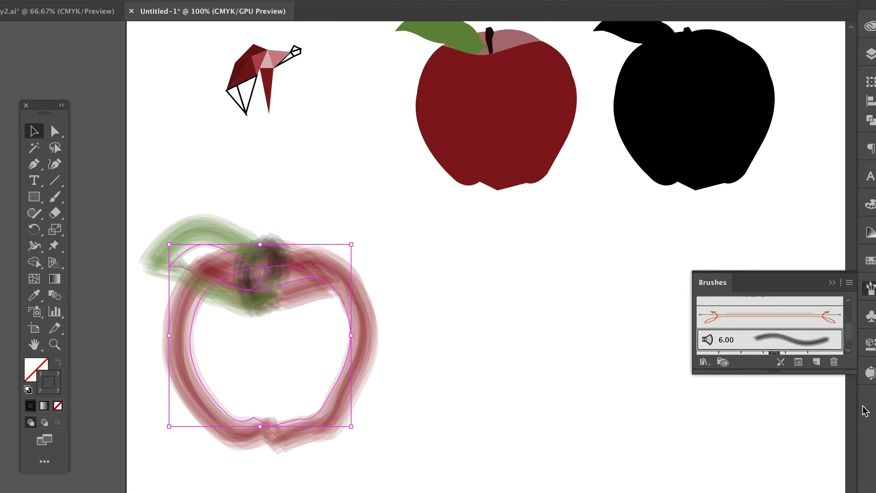
# Open the Artistic_ChalkCharcoalPencil brush library.
pyautogui.click(704, 362)
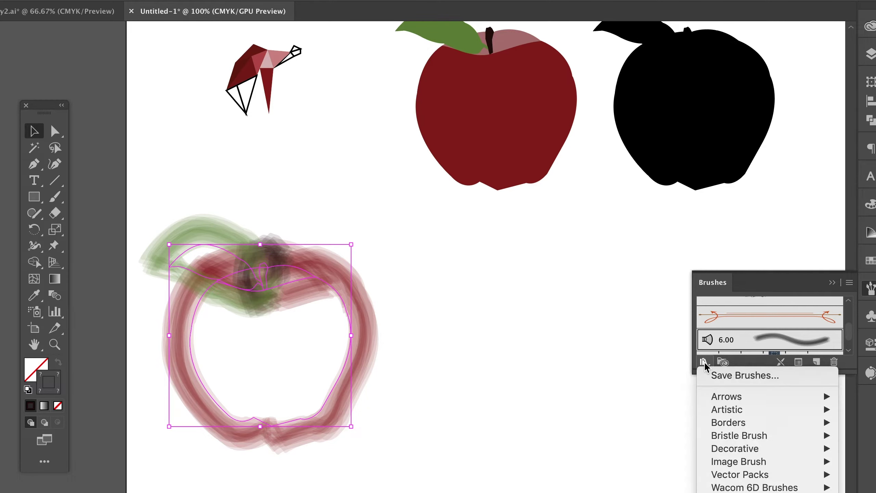
pyautogui.moveTo(721, 410)
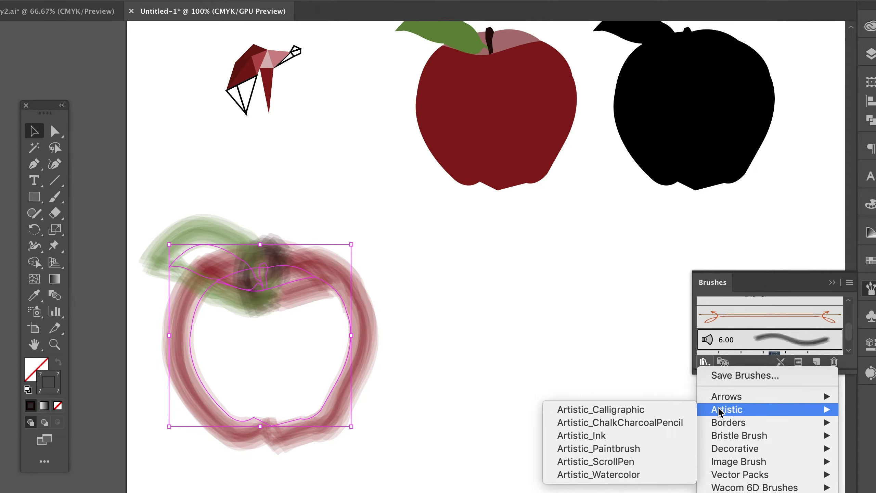
pyautogui.click(642, 422)
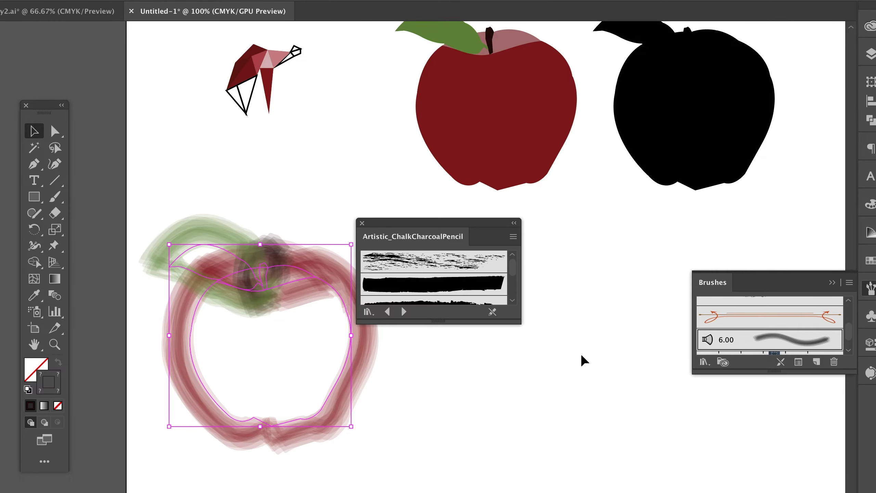
# Try several chalk and charcoal brushes on the apple, keeping the thick chalk brush.
pyautogui.click(476, 264)
pyautogui.click(492, 292)
pyautogui.scroll(-1, 514, 271)
pyautogui.moveTo(515, 273); pyautogui.dragTo(515, 285)
pyautogui.click(482, 285)
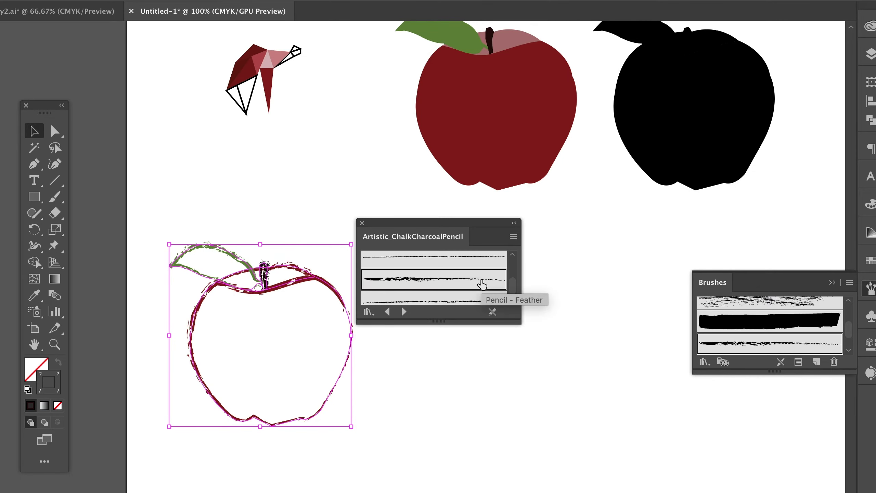
pyautogui.scroll(-2, 513, 278)
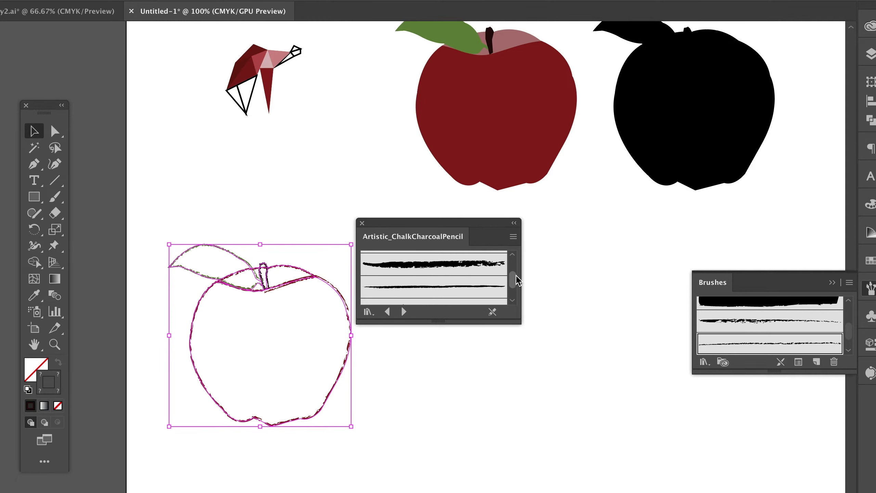
pyautogui.click(503, 272)
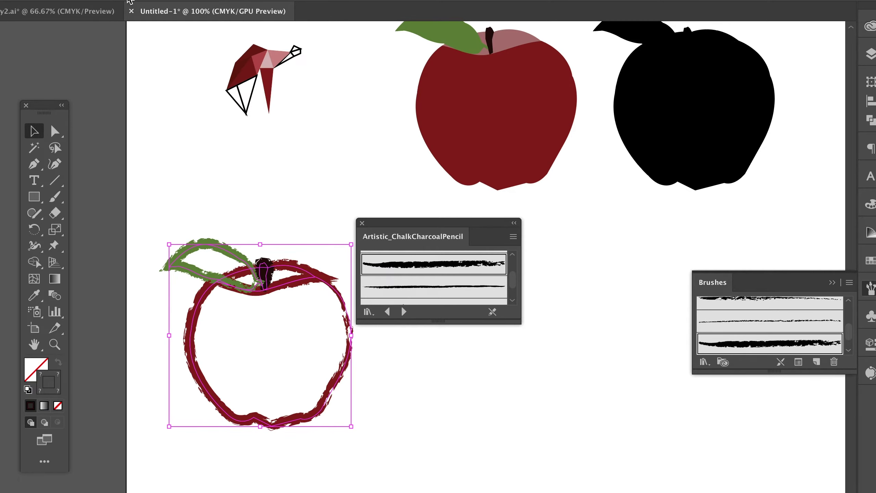
pyautogui.click(177, 140)
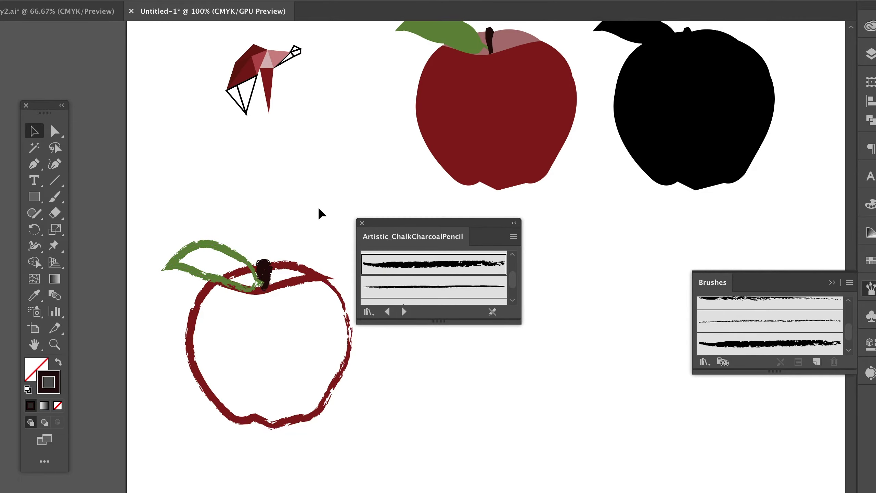
pyautogui.moveTo(488, 229)
pyautogui.mouseDown()
pyautogui.moveTo(813, 448)
pyautogui.moveTo(820, 397)
pyautogui.mouseUp()
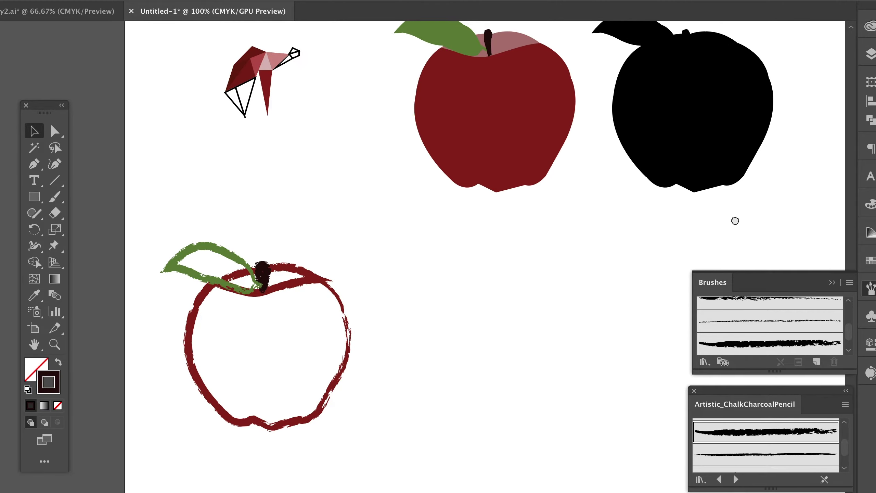
# Duplicate the black apple and paste the copy onto a new layer at bottom centre.
pyautogui.scroll(3, 737, 228)
pyautogui.hscroll(2, 737, 228)
pyautogui.click(593, 52)
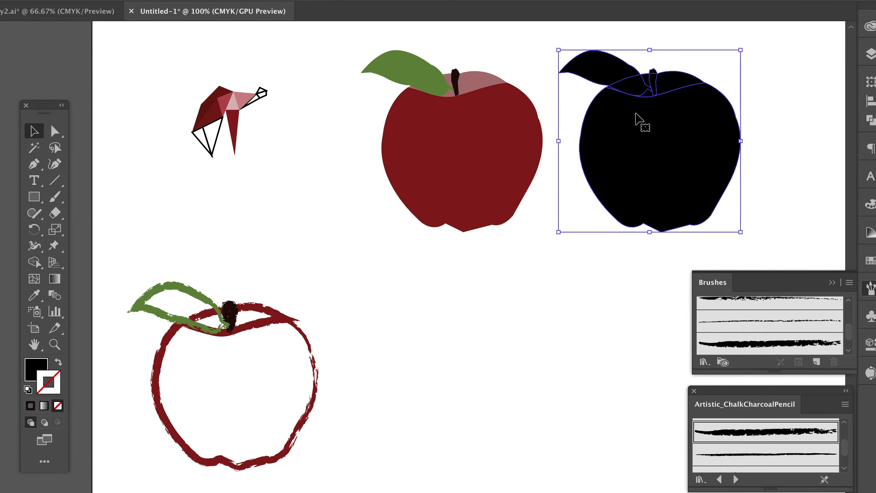
pyautogui.moveTo(642, 116); pyautogui.dragTo(439, 354)
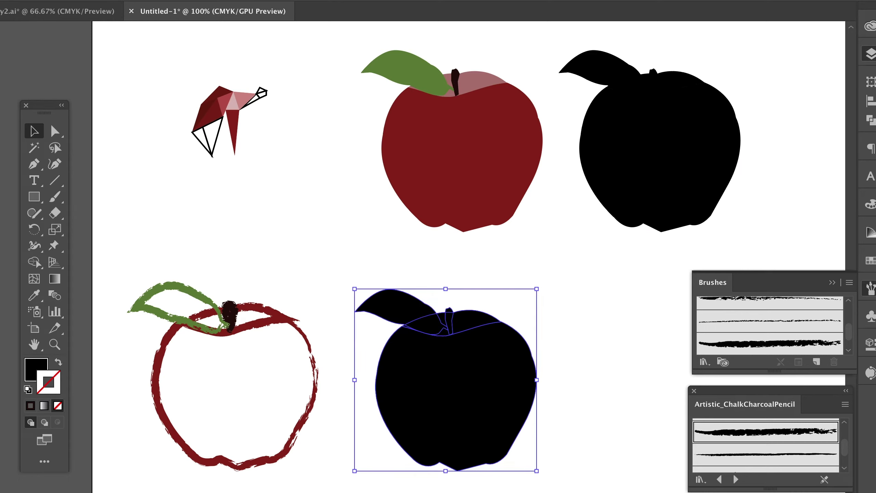
pyautogui.click(870, 54)
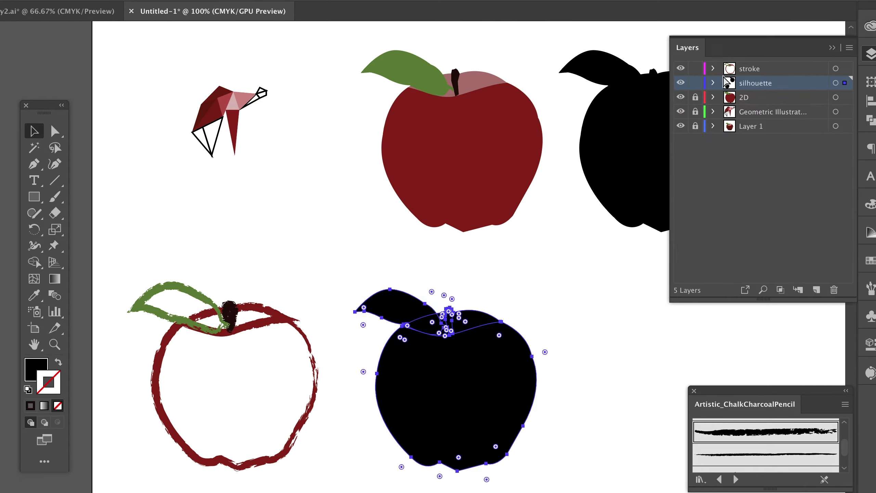
pyautogui.hotkey('ctrl', 'x')
pyautogui.click(817, 289)
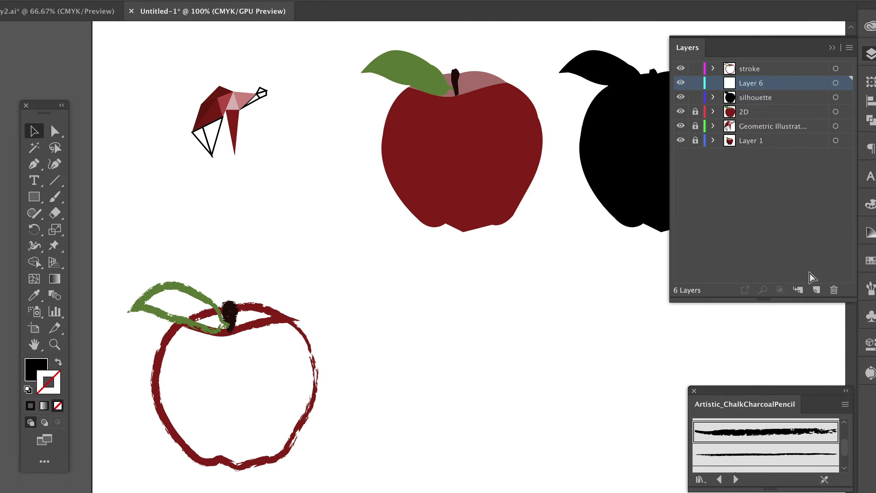
pyautogui.hotkey('ctrl', 'v')
pyautogui.moveTo(424, 280); pyautogui.dragTo(475, 369)
# Name the new layer 'gradient'.
pyautogui.doubleClick(762, 87)
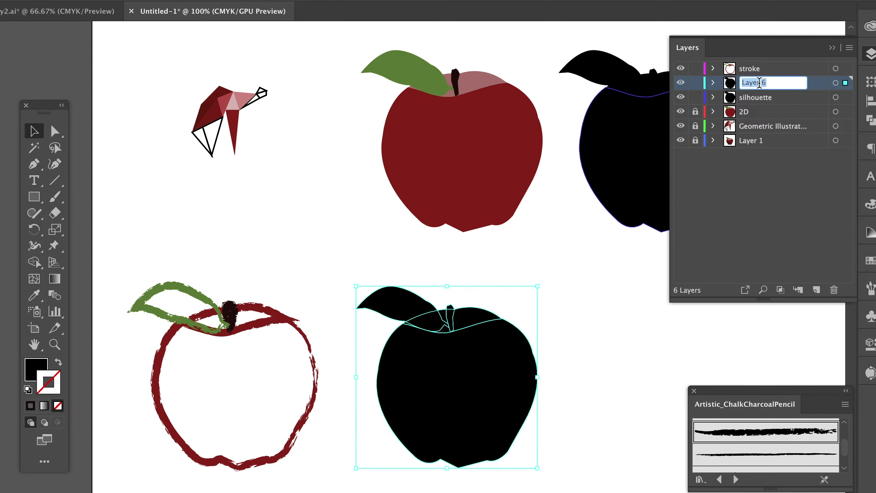
pyautogui.write('gradient')
pyautogui.press('Return')
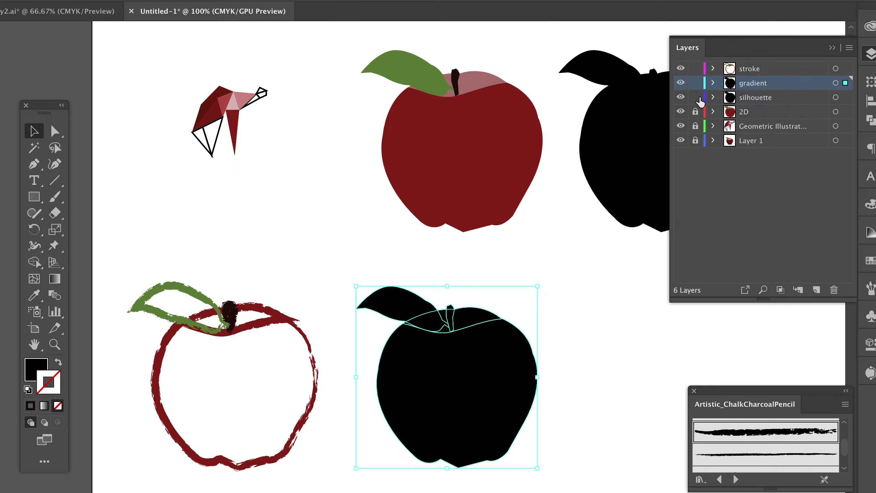
# Lock the stroke and silhouette layers.
pyautogui.press('super+shift+a')
pyautogui.click(696, 68)
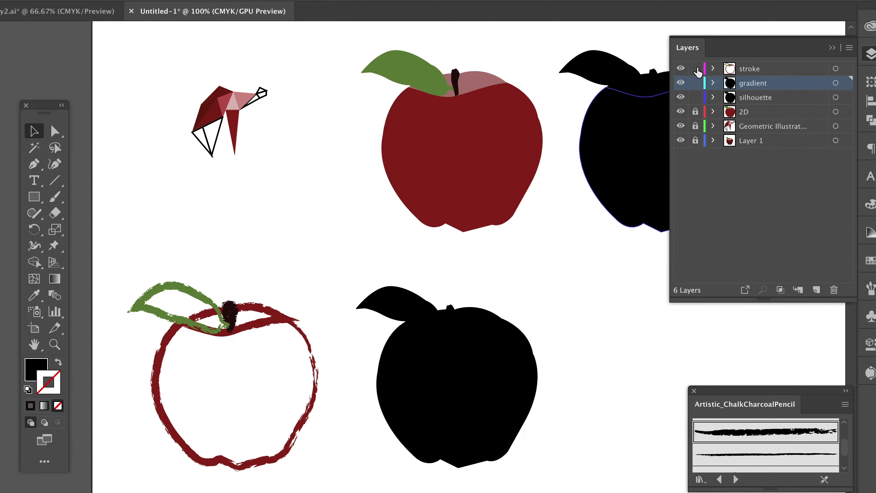
pyautogui.click(695, 98)
pyautogui.click(481, 372)
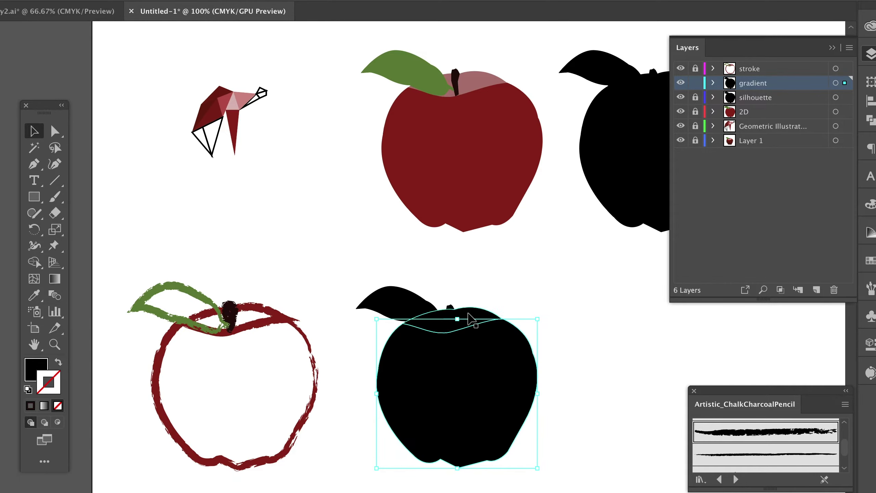
pyautogui.click(559, 283)
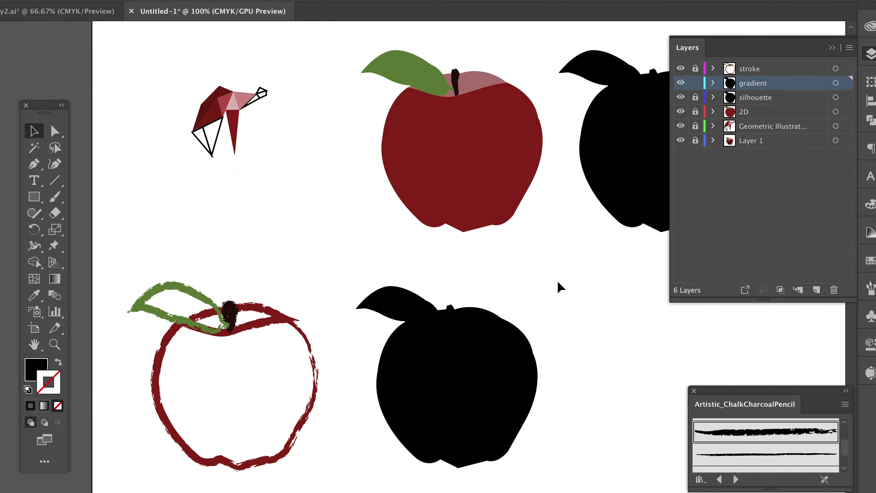
# Unlock Layer 1 and move the apple photo off the artboard to the upper left.
pyautogui.hotkey('ctrl', '-')
pyautogui.moveTo(558, 287); pyautogui.dragTo(280, 120)
pyautogui.click(696, 140)
pyautogui.moveTo(608, 360); pyautogui.dragTo(269, 303)
pyautogui.moveTo(377, 309); pyautogui.dragTo(740, 407)
pyautogui.moveTo(616, 417); pyautogui.dragTo(170, 157)
pyautogui.hscroll(5, 493, 386)
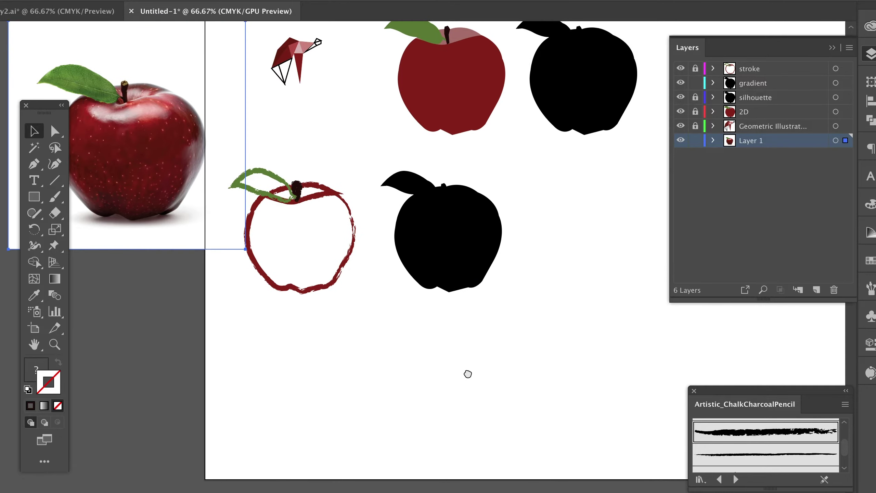
# Give the gradient-layer apple a white fill and black stroke.
pyautogui.click(413, 231)
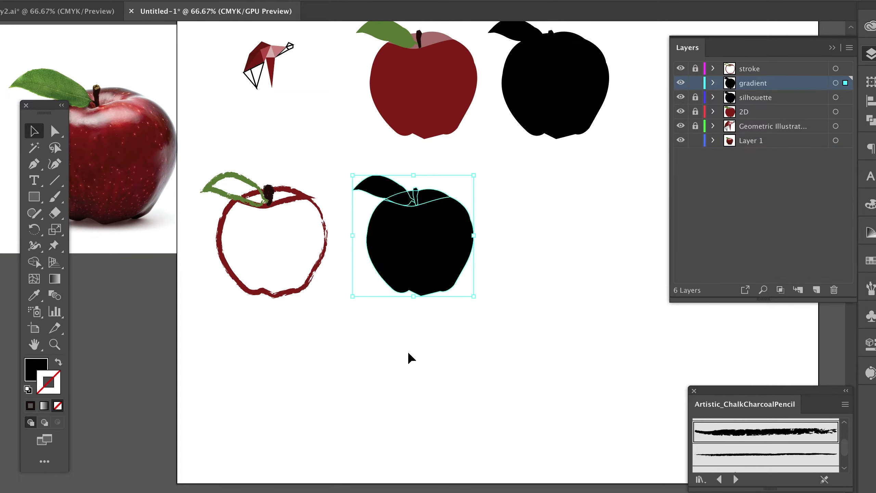
pyautogui.click(28, 389)
pyautogui.moveTo(308, 374); pyautogui.dragTo(359, 382)
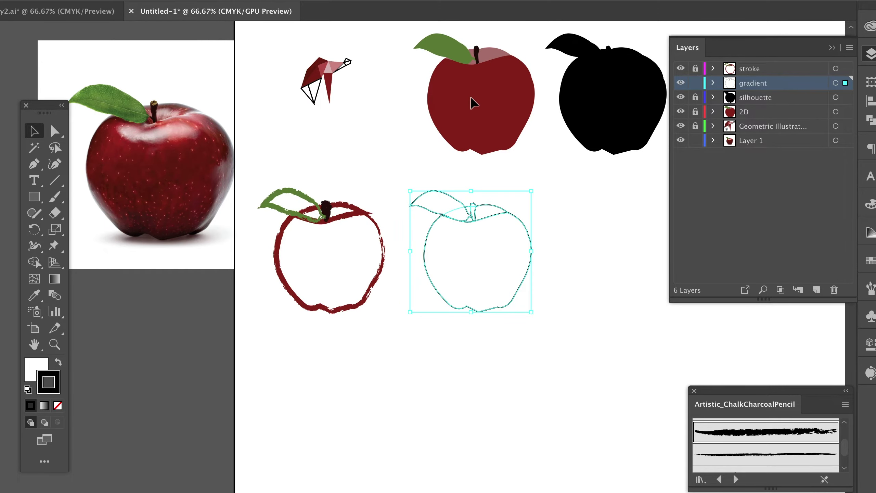
pyautogui.click(311, 0)
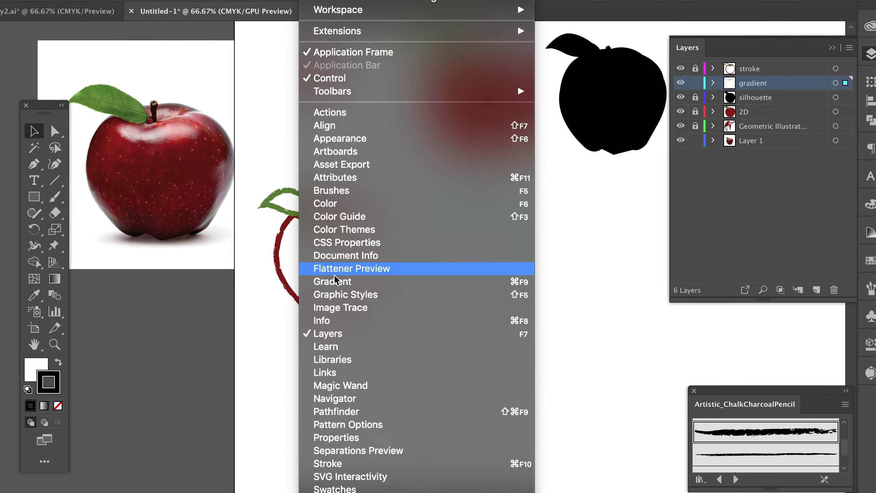
# Open the Gradient panel, dock it beside the tools and select only the copied apple's body path.
pyautogui.click(469, 281)
pyautogui.moveTo(485, 333); pyautogui.dragTo(150, 317)
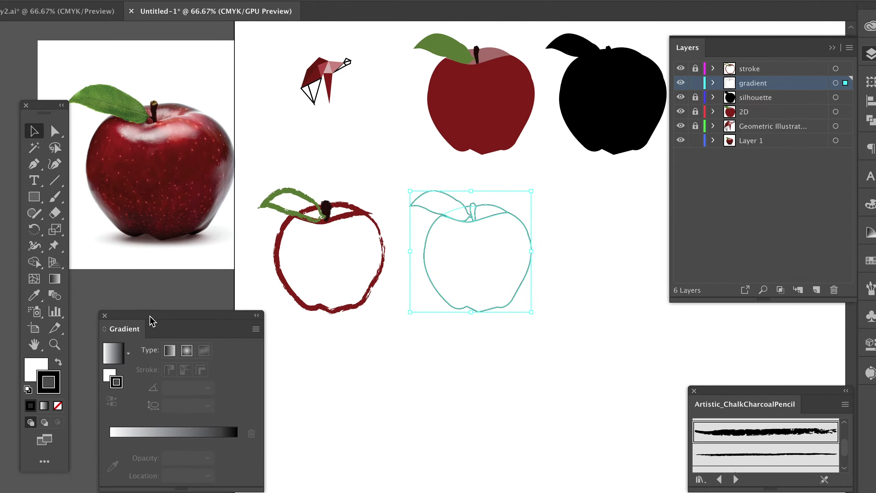
pyautogui.click(511, 331)
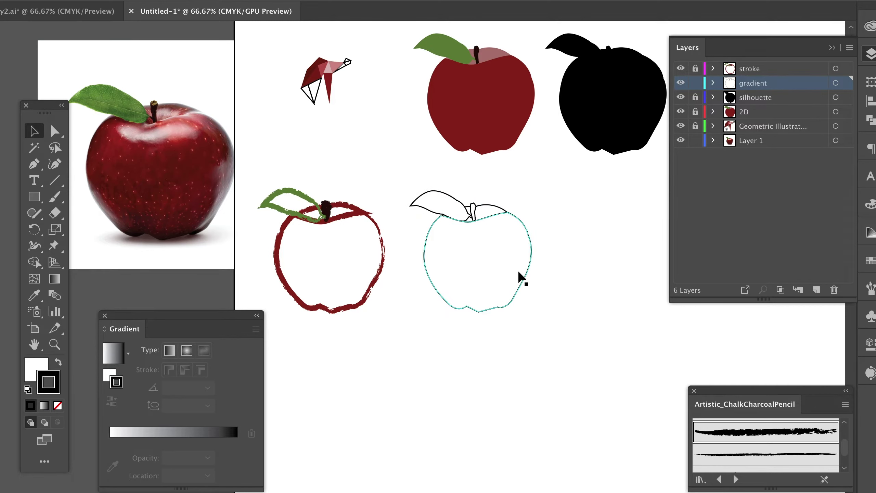
pyautogui.click(528, 269)
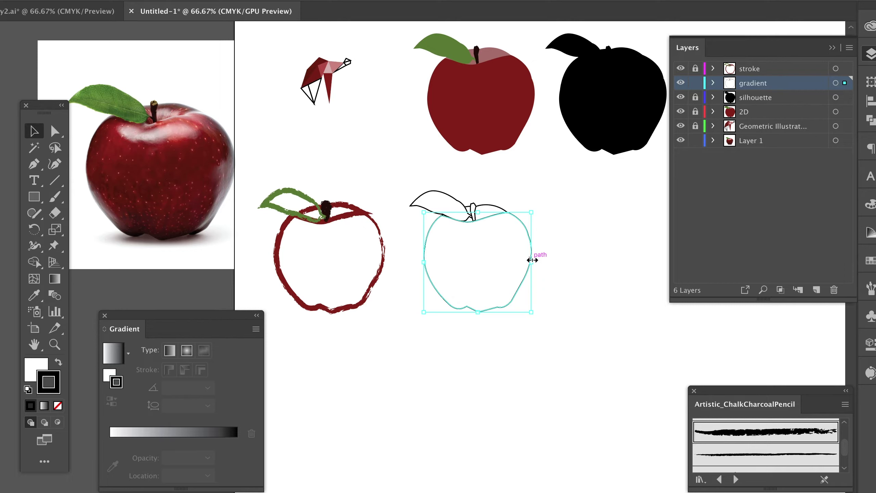
pyautogui.click(34, 295)
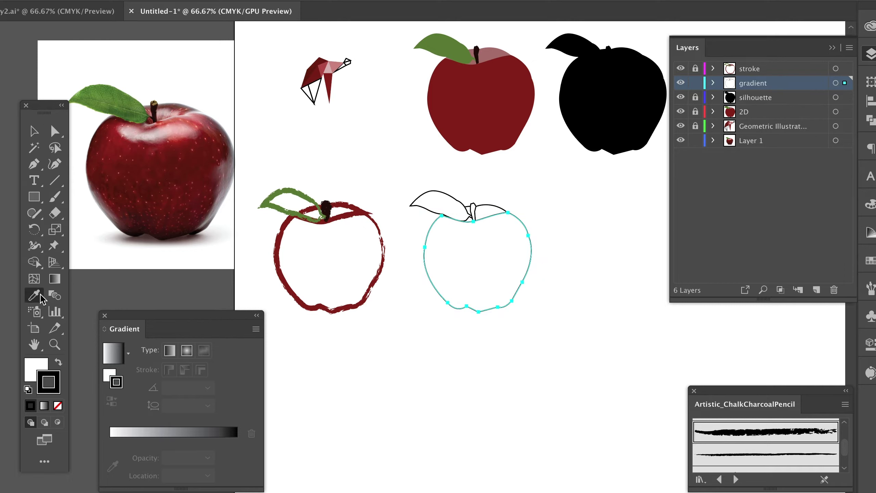
# Fill the apple body with a bright red sampled from the photo, then apply a gradient.
pyautogui.click(185, 145)
pyautogui.click(163, 155)
pyautogui.click(164, 152)
pyautogui.click(182, 144)
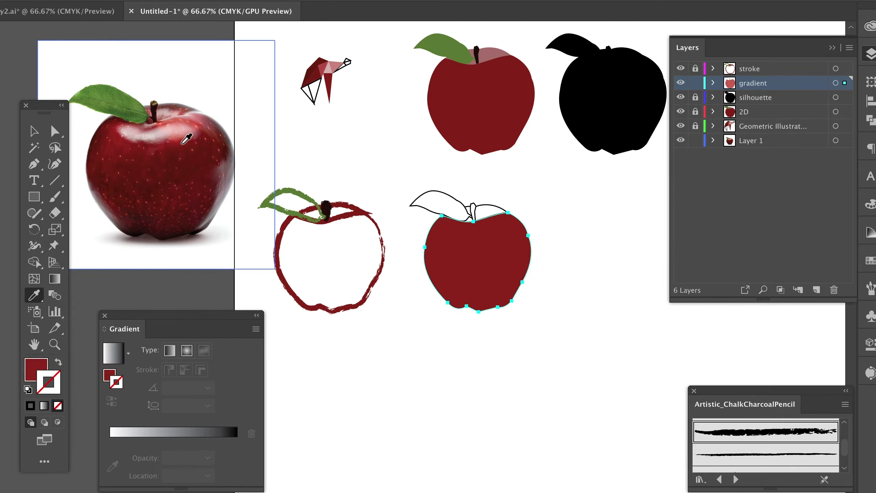
pyautogui.click(182, 145)
pyautogui.click(182, 144)
pyautogui.click(35, 371)
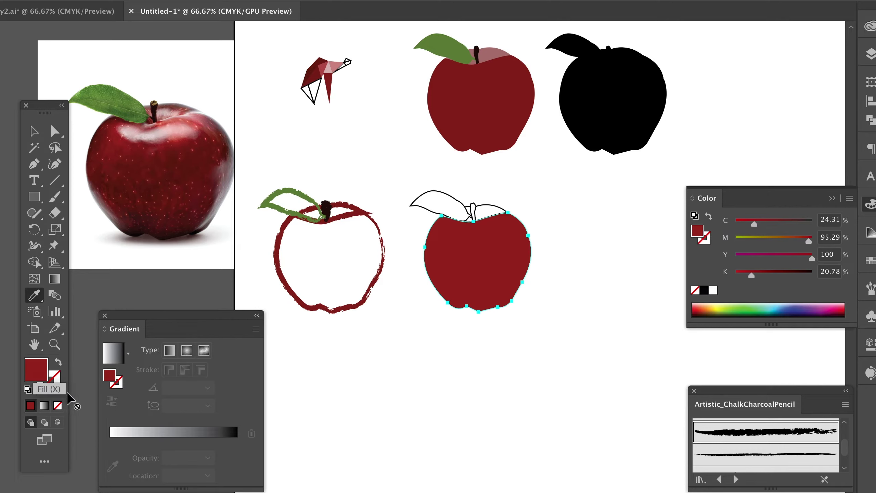
pyautogui.click(191, 433)
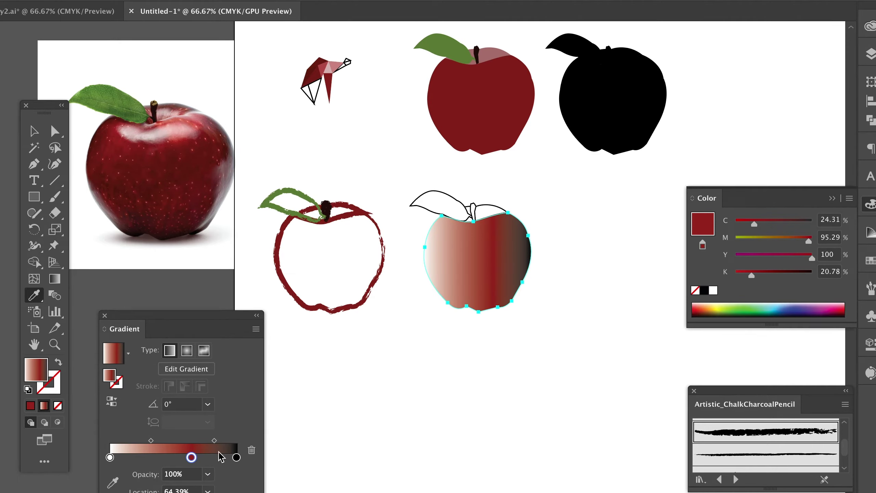
# Sample reds across the photo, settling on a deep shadow red.
pyautogui.click(205, 131)
pyautogui.click(217, 133)
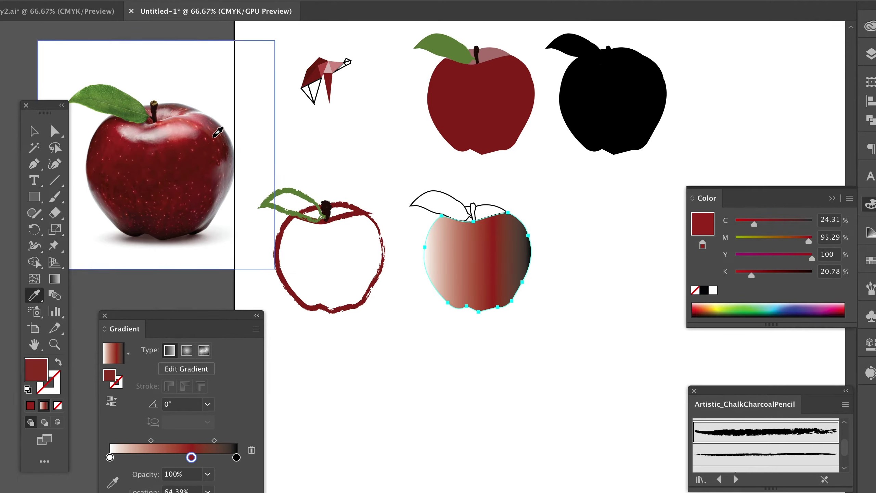
pyautogui.click(227, 135)
pyautogui.click(231, 148)
pyautogui.click(231, 148)
pyautogui.click(218, 141)
pyautogui.click(222, 174)
pyautogui.click(204, 160)
pyautogui.click(177, 148)
pyautogui.click(151, 138)
pyautogui.click(108, 130)
pyautogui.click(107, 130)
pyautogui.click(104, 131)
pyautogui.click(102, 132)
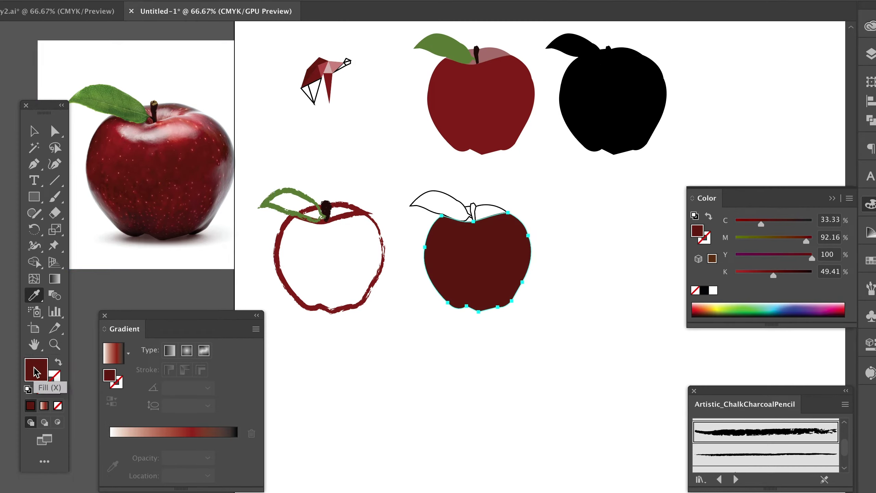
# Build a three-stop red linear gradient by removing the black and white stops and sampling a deeper end red.
pyautogui.click(224, 448)
pyautogui.moveTo(236, 457); pyautogui.dragTo(238, 490)
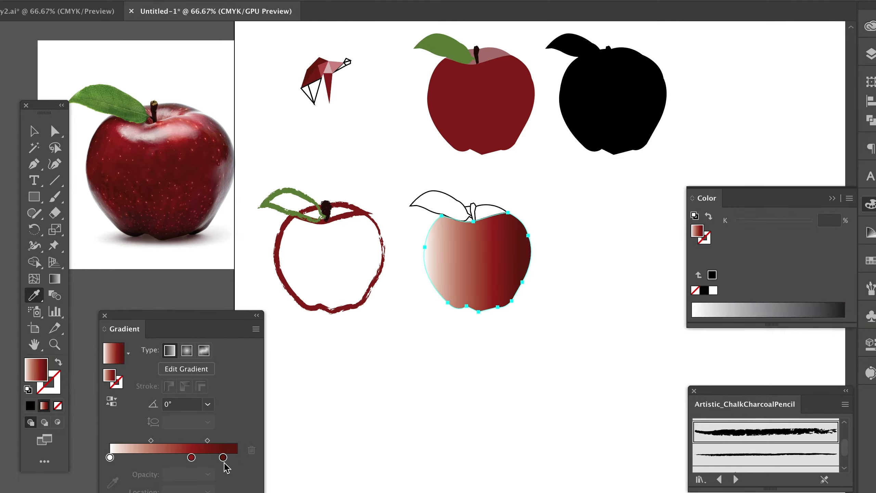
pyautogui.moveTo(223, 457); pyautogui.dragTo(236, 458)
pyautogui.click(198, 131)
pyautogui.click(199, 133)
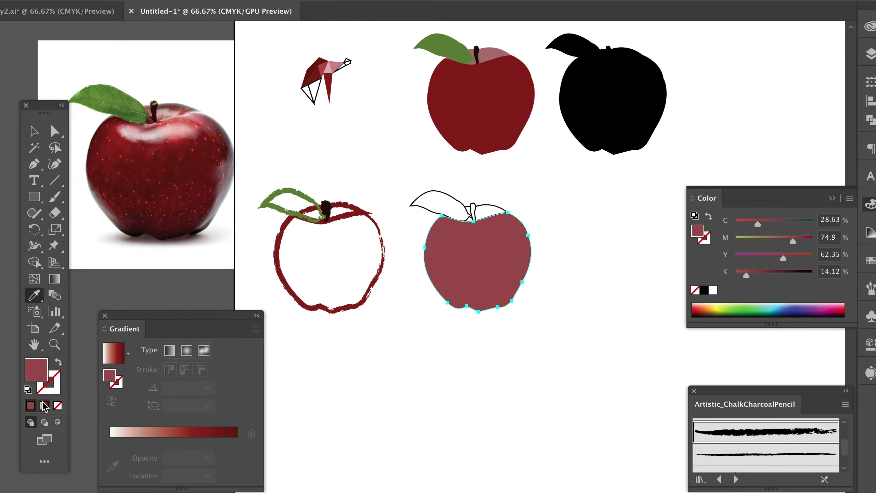
pyautogui.click(134, 433)
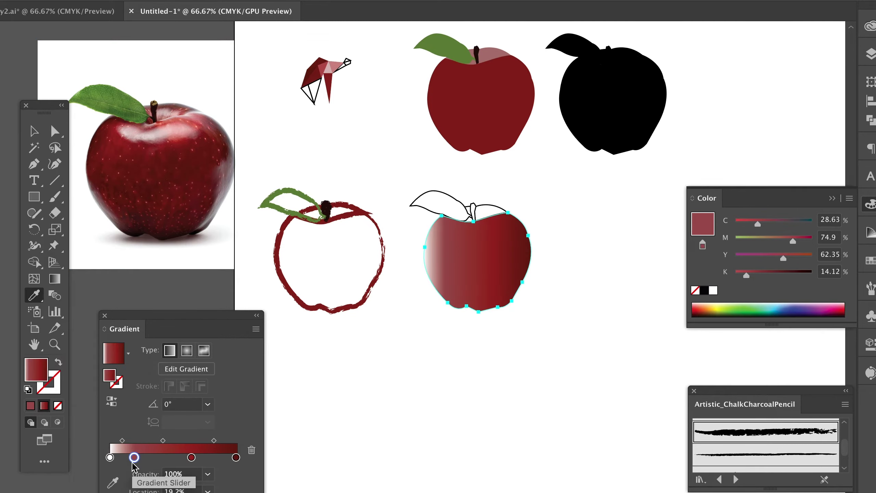
pyautogui.moveTo(110, 458)
pyautogui.mouseDown()
pyautogui.moveTo(121, 470)
pyautogui.moveTo(112, 458)
pyautogui.mouseUp()
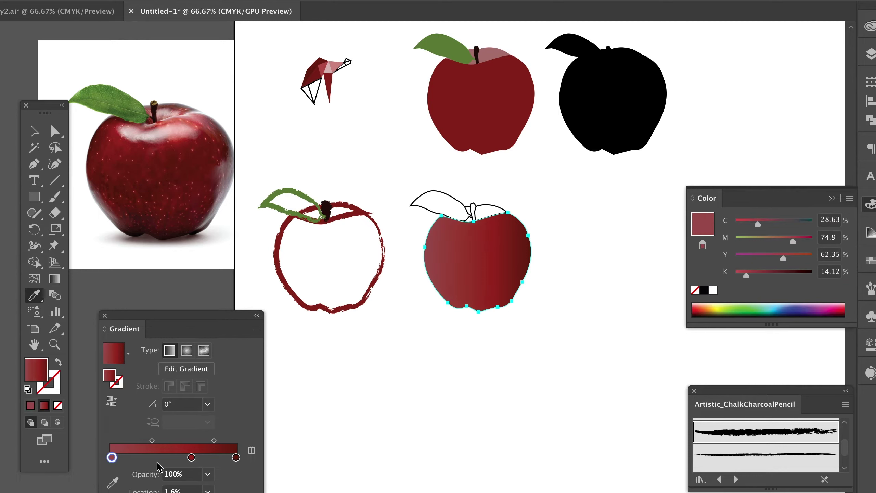
pyautogui.moveTo(191, 458); pyautogui.dragTo(173, 457)
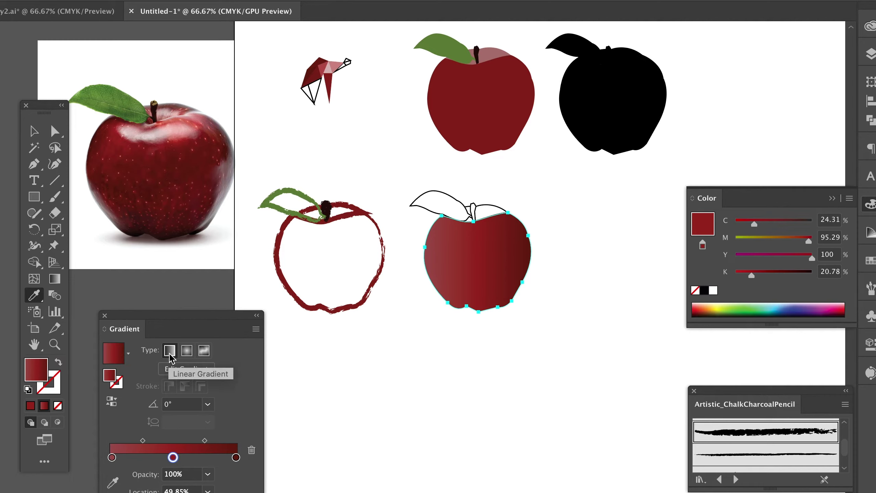
# Make the body gradient radial, raise its centre high on the apple and fit its radius to the bottom edge.
pyautogui.click(187, 353)
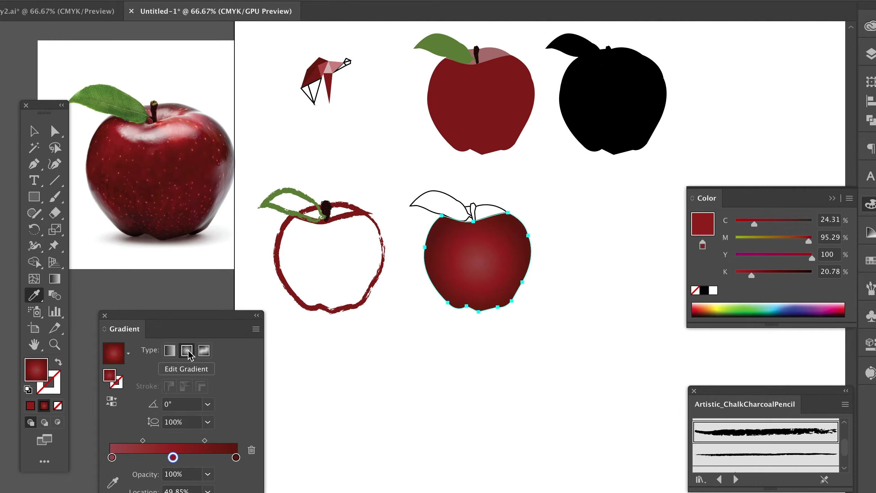
pyautogui.click(55, 280)
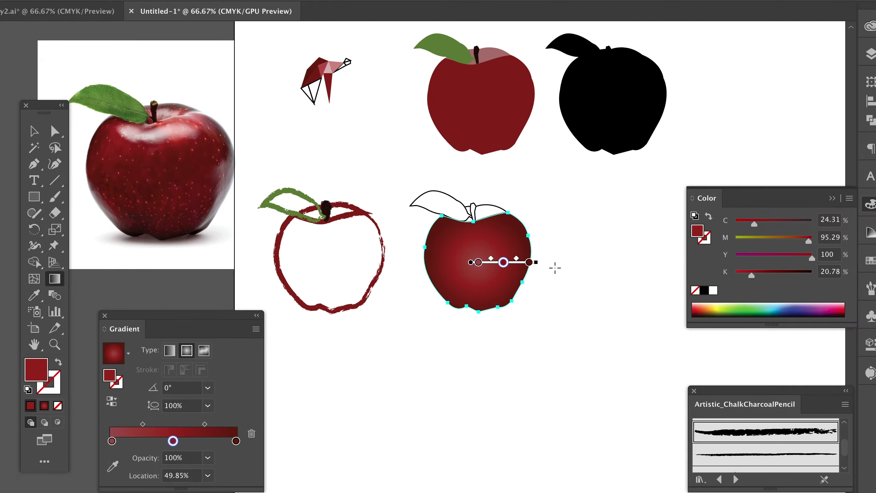
pyautogui.moveTo(531, 263); pyautogui.dragTo(481, 335)
pyautogui.moveTo(481, 297)
pyautogui.mouseDown()
pyautogui.moveTo(479, 265)
pyautogui.moveTo(480, 303)
pyautogui.mouseUp()
pyautogui.moveTo(477, 257); pyautogui.dragTo(479, 236)
pyautogui.moveTo(473, 335); pyautogui.dragTo(481, 316)
pyautogui.moveTo(480, 241); pyautogui.dragTo(479, 232)
pyautogui.moveTo(477, 285)
pyautogui.mouseDown()
pyautogui.moveTo(478, 266)
pyautogui.moveTo(477, 276)
pyautogui.mouseUp()
pyautogui.moveTo(476, 318); pyautogui.dragTo(476, 319)
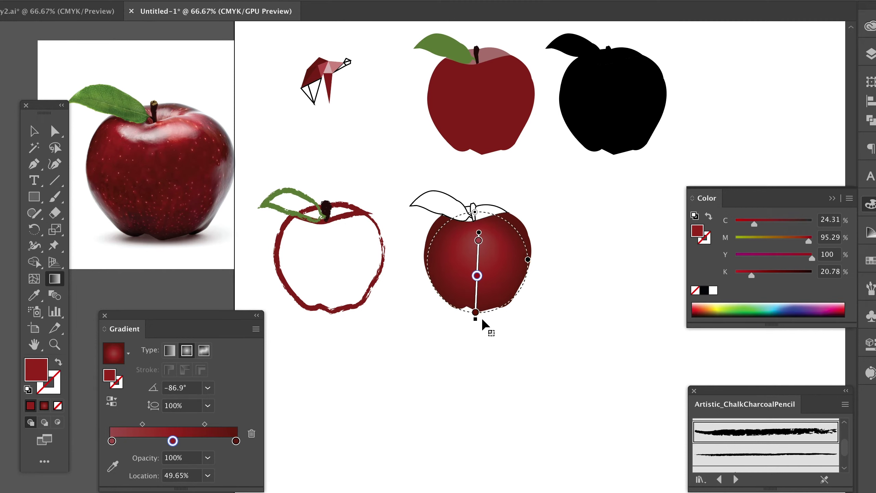
pyautogui.click(34, 130)
pyautogui.click(575, 191)
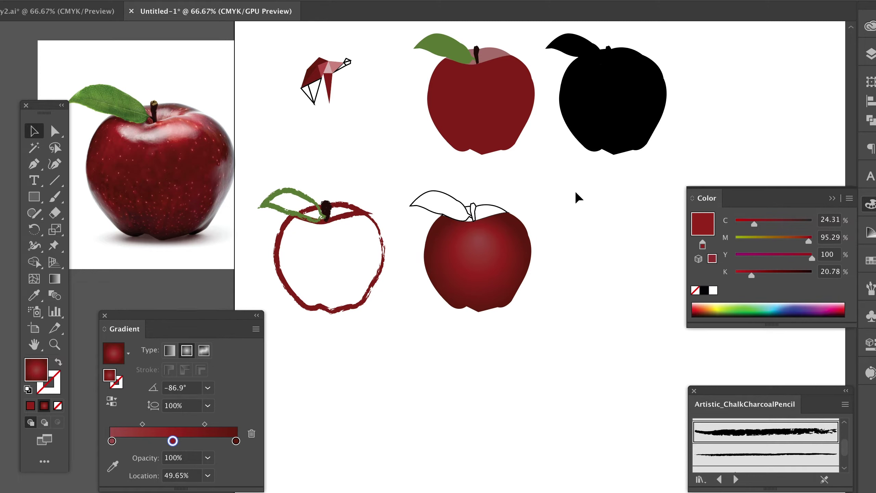
# Give the top highlight shape a linear gradient with a white first stop, angled about 91.2°.
pyautogui.click(488, 205)
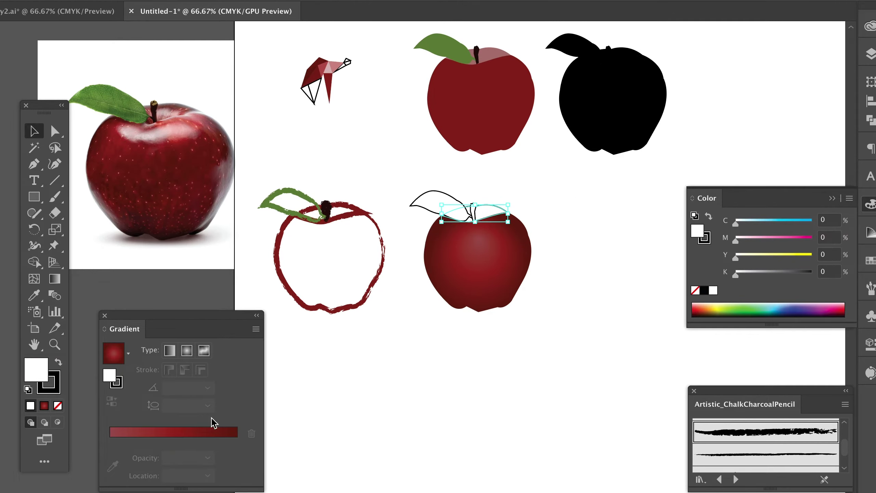
pyautogui.click(172, 433)
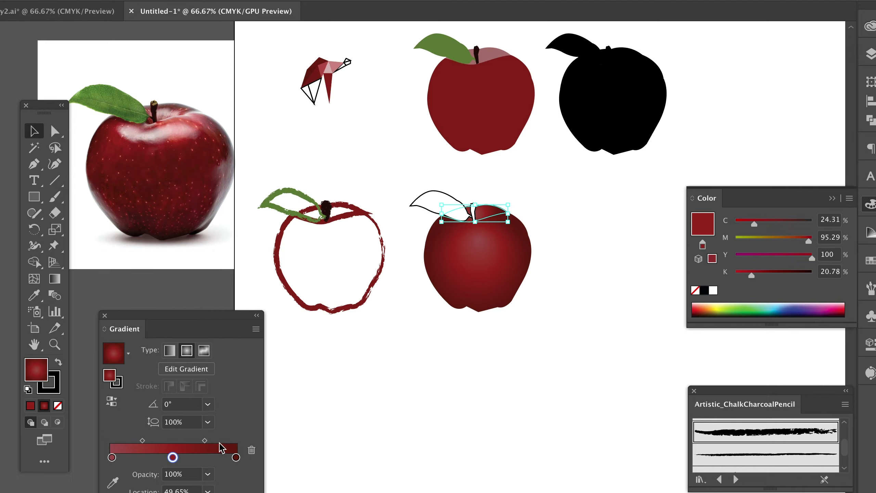
pyautogui.doubleClick(112, 457)
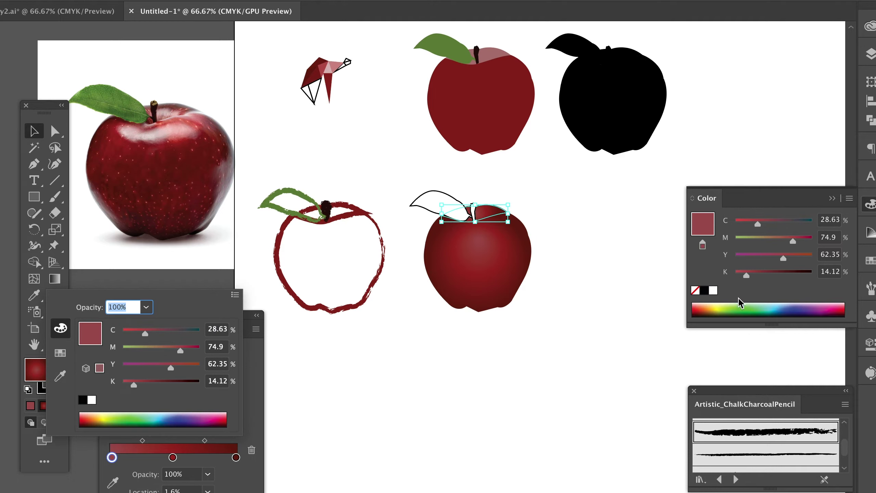
pyautogui.press('Escape')
pyautogui.click(712, 291)
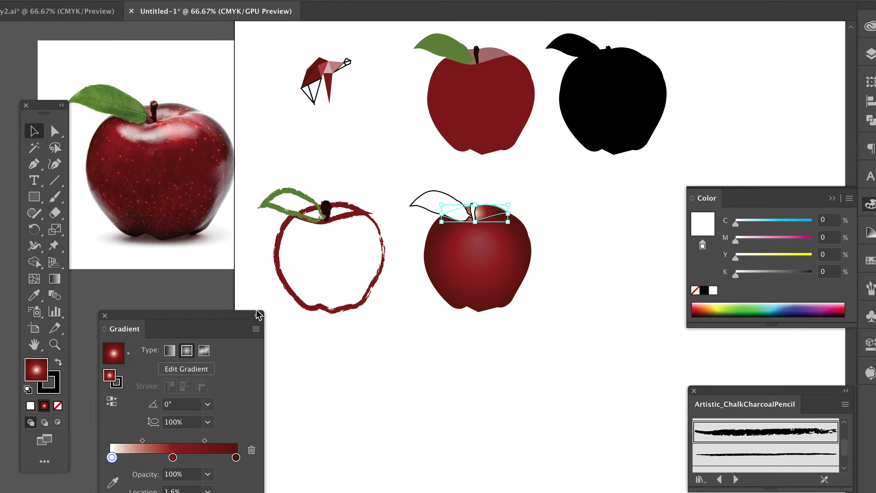
pyautogui.click(165, 353)
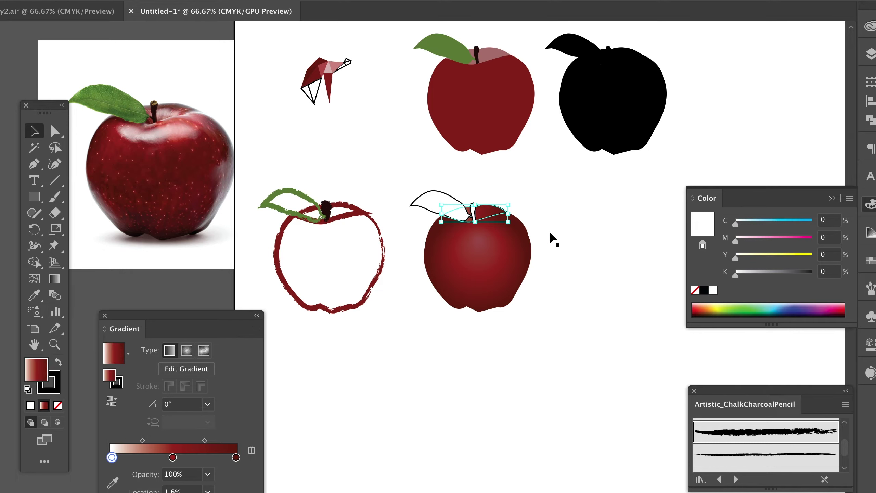
pyautogui.click(54, 279)
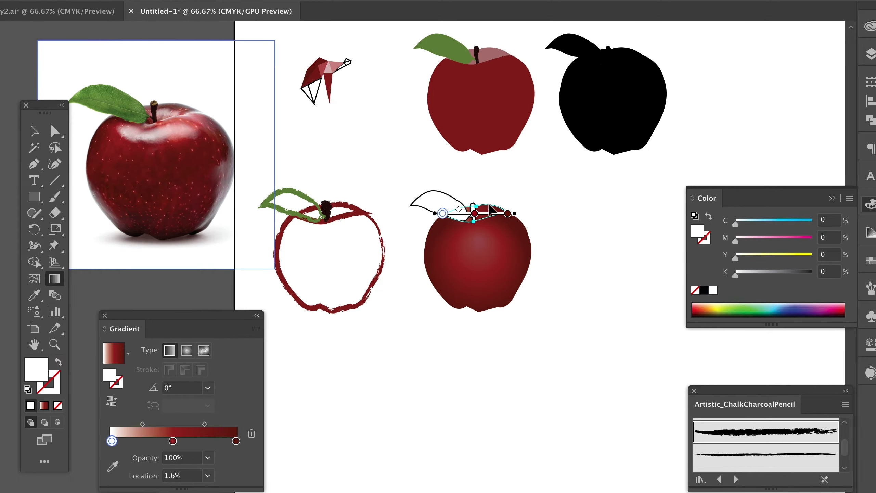
pyautogui.moveTo(485, 215)
pyautogui.mouseDown()
pyautogui.moveTo(537, 219)
pyautogui.moveTo(484, 147)
pyautogui.moveTo(464, 148)
pyautogui.moveTo(474, 156)
pyautogui.moveTo(475, 222)
pyautogui.mouseUp()
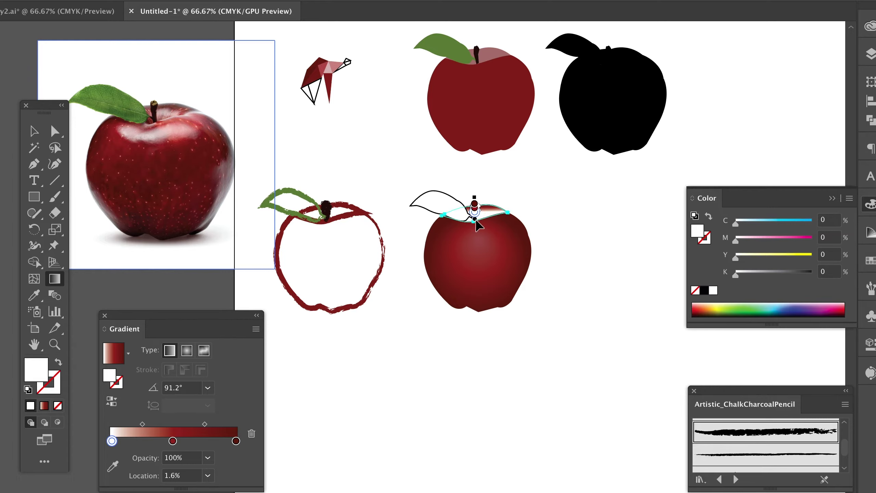
# Zoom in and redirect the highlight gradient to run vertically over the highlight.
pyautogui.hotkey('ctrl', '=')
pyautogui.hotkey('ctrl', '=')
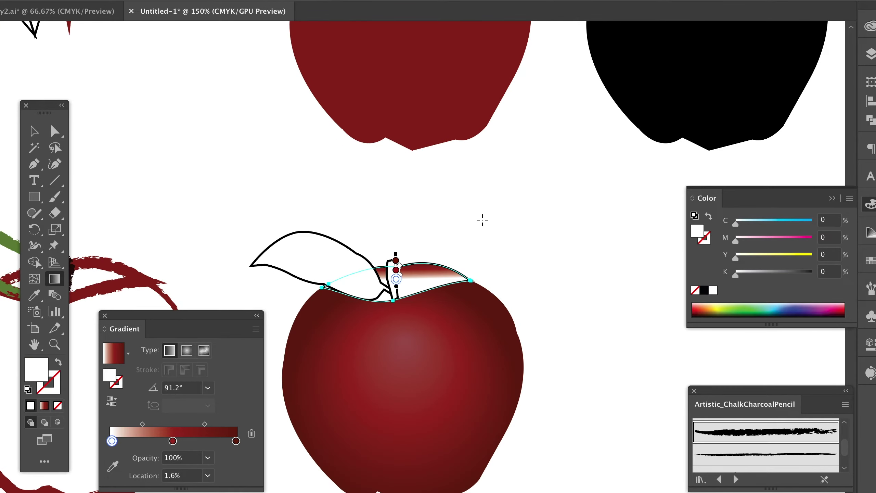
pyautogui.moveTo(397, 291); pyautogui.dragTo(396, 289)
pyautogui.moveTo(397, 257); pyautogui.dragTo(395, 211)
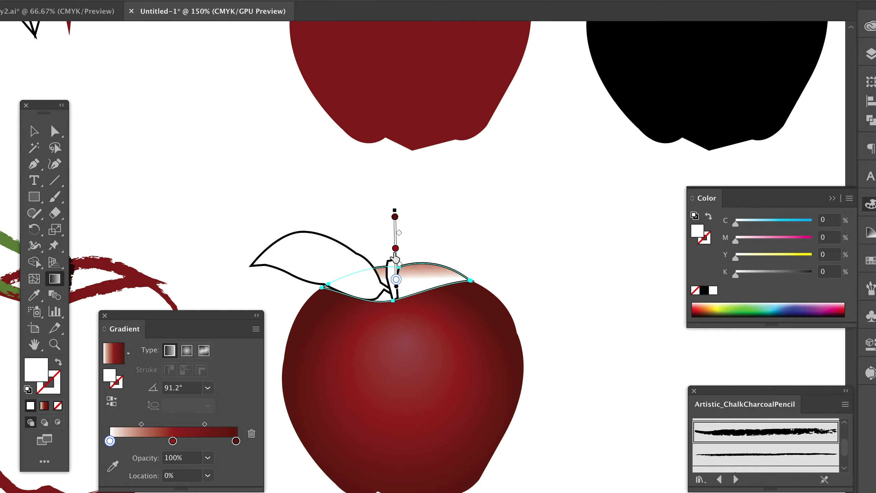
pyautogui.moveTo(397, 208); pyautogui.dragTo(397, 214)
pyautogui.moveTo(397, 288)
pyautogui.mouseDown()
pyautogui.moveTo(397, 304)
pyautogui.moveTo(396, 273)
pyautogui.mouseUp()
pyautogui.moveTo(396, 236)
pyautogui.mouseDown()
pyautogui.moveTo(398, 302)
pyautogui.moveTo(396, 240)
pyautogui.mouseUp()
# Move the white stop to 18.25% and pull the dark red end stop inward.
pyautogui.moveTo(396, 278)
pyautogui.mouseDown()
pyautogui.moveTo(400, 290)
pyautogui.moveTo(402, 281)
pyautogui.mouseUp()
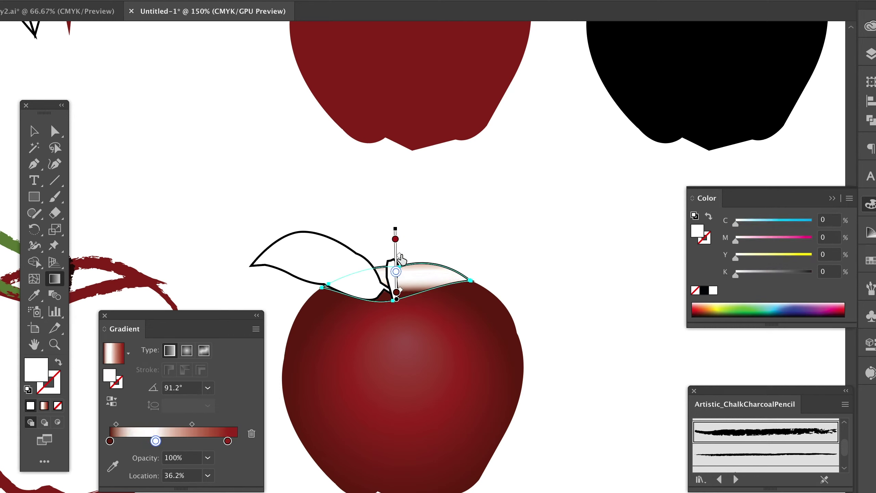
pyautogui.moveTo(396, 239); pyautogui.dragTo(396, 252)
pyautogui.click(397, 282)
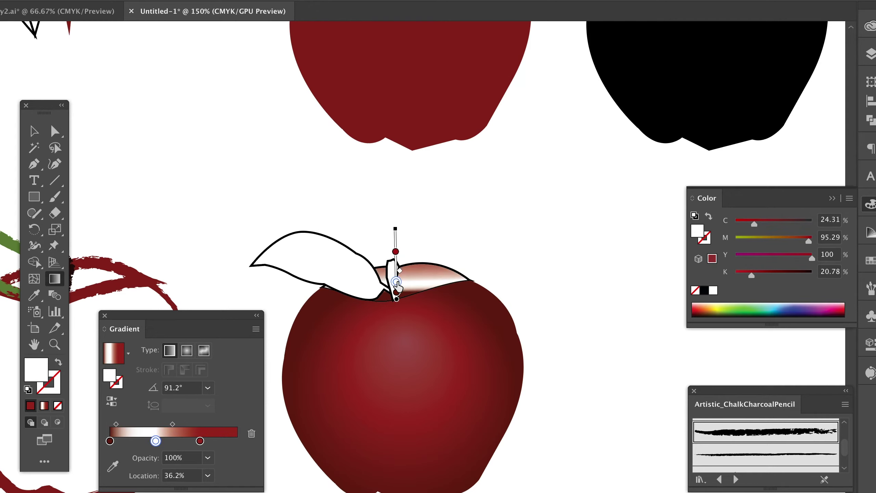
pyautogui.moveTo(397, 282); pyautogui.dragTo(397, 290)
pyautogui.click(34, 131)
pyautogui.click(620, 286)
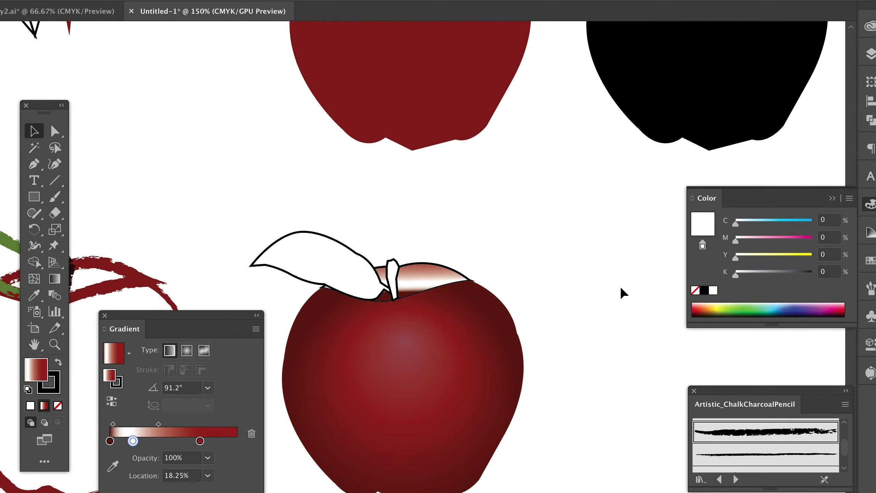
pyautogui.moveTo(500, 315); pyautogui.dragTo(566, 258)
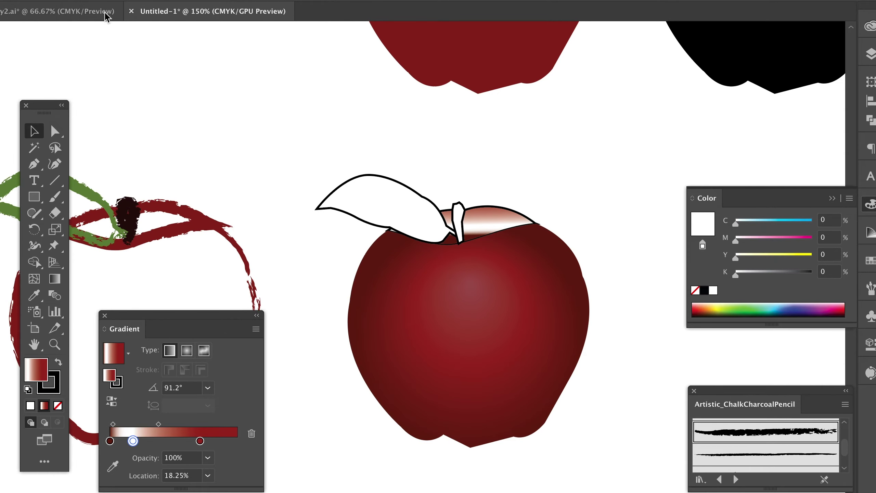
# Back in the working document, begin tracing the photo apple's top shine with the Pen tool.
pyautogui.click(57, 11)
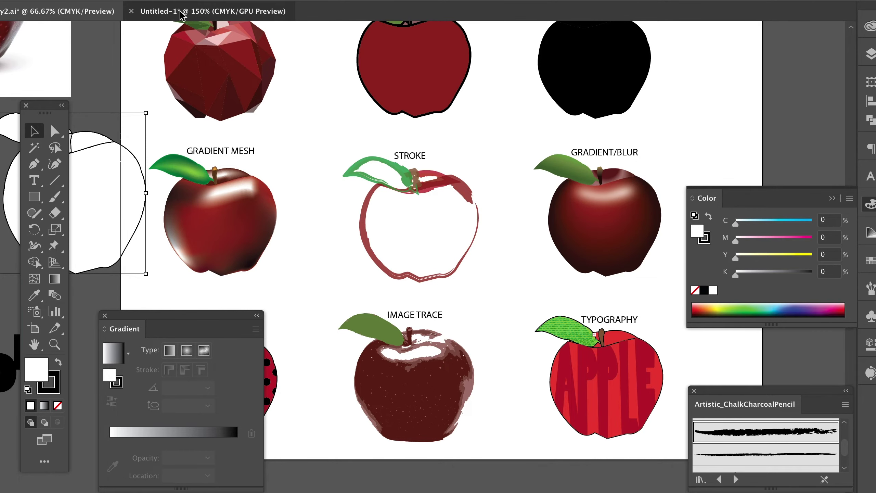
pyautogui.click(248, 16)
pyautogui.hscroll(-10, 352, 274)
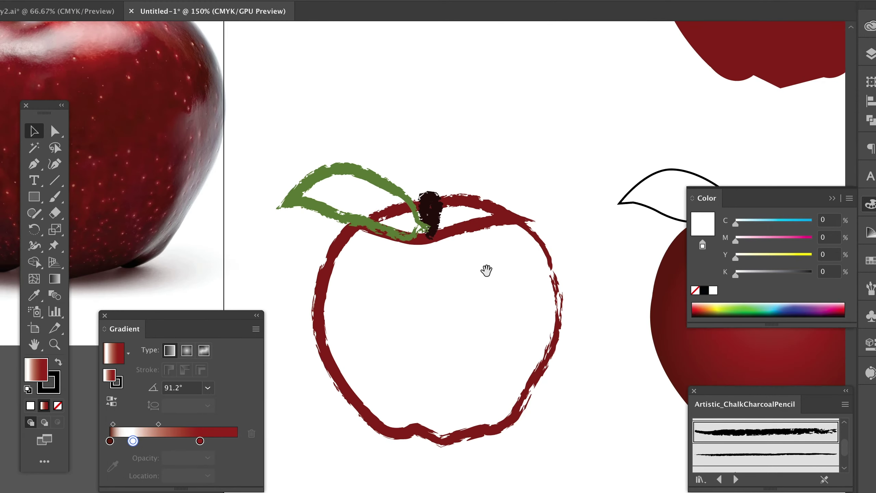
pyautogui.scroll(5, 567, 270)
pyautogui.click(34, 164)
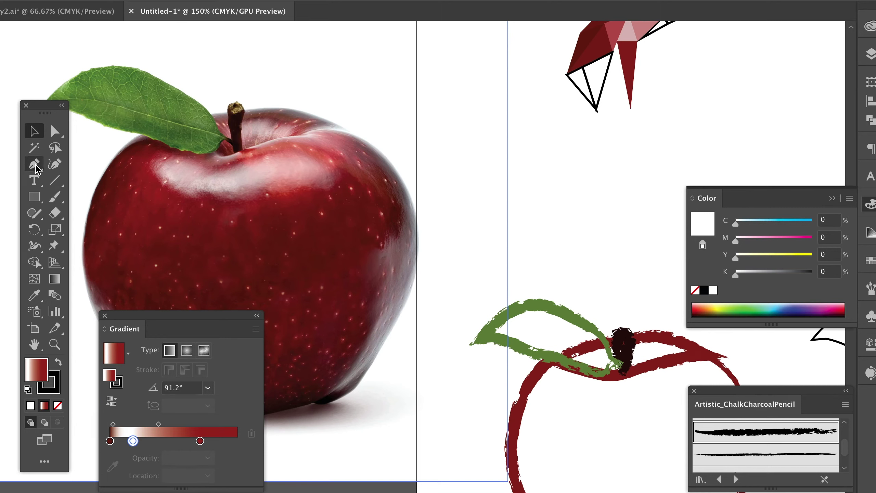
pyautogui.click(150, 161)
pyautogui.click(210, 171)
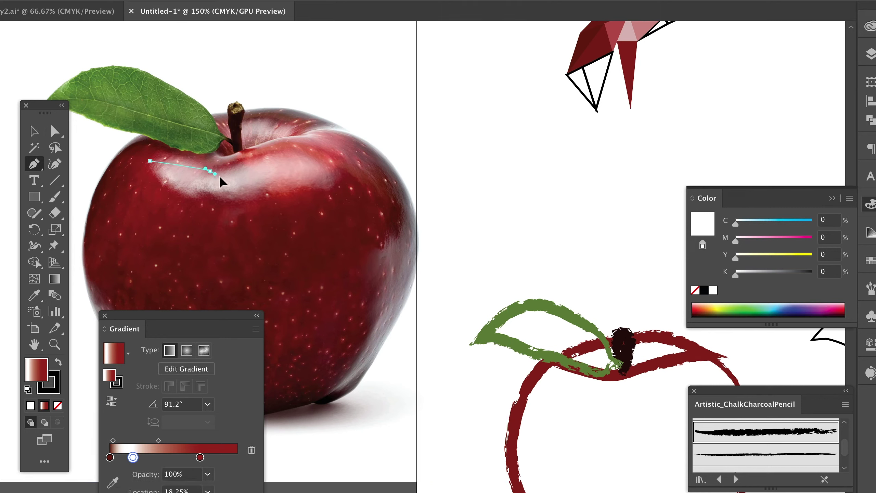
pyautogui.click(211, 171)
pyautogui.click(297, 147)
# Complete the highlight outline with curved and straight points, then ease its lower edge down.
pyautogui.moveTo(327, 188); pyautogui.dragTo(300, 209)
pyautogui.click(328, 188)
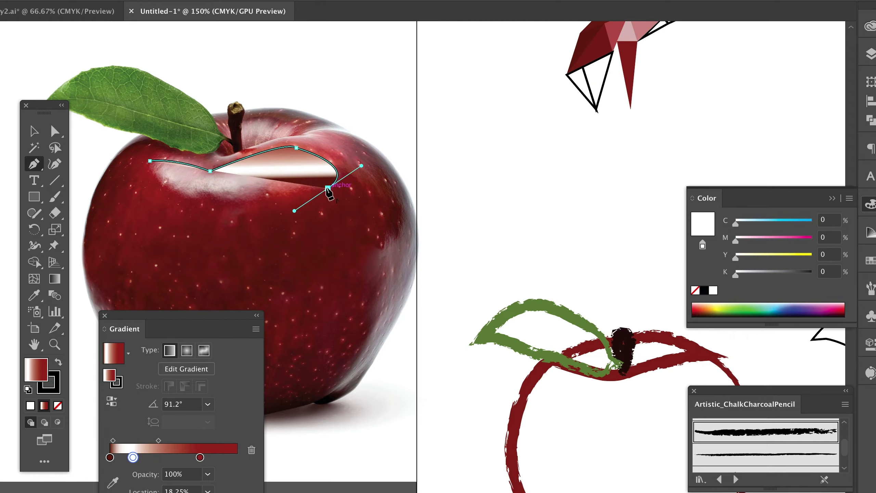
pyautogui.click(257, 188)
pyautogui.moveTo(189, 197); pyautogui.dragTo(160, 138)
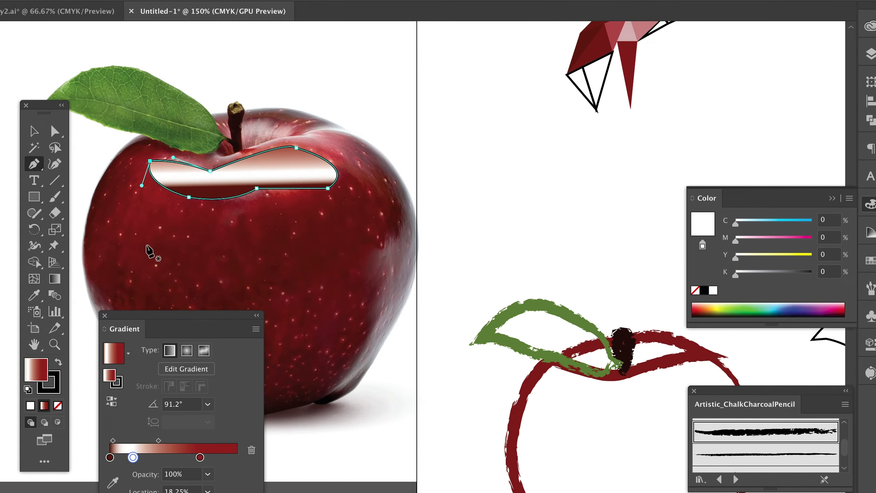
pyautogui.click(55, 163)
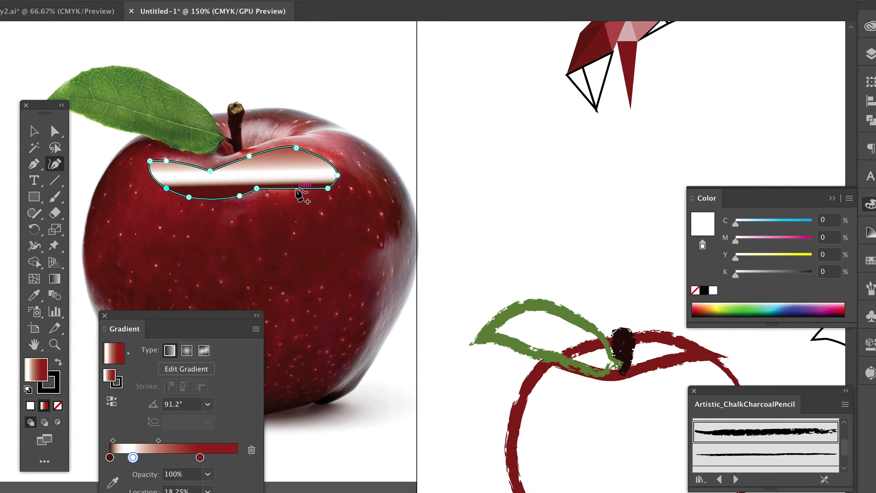
pyautogui.moveTo(295, 189); pyautogui.dragTo(296, 194)
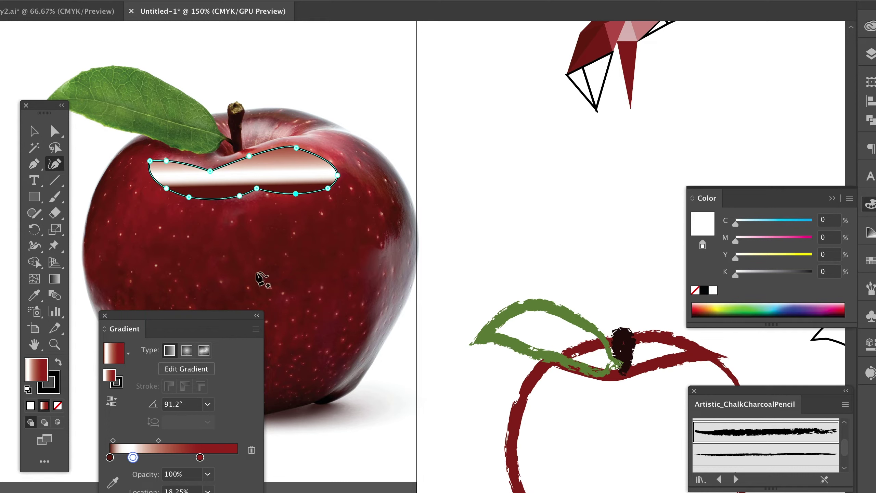
# Fill the highlight shape plain white and set its stroke to None.
pyautogui.click(31, 405)
pyautogui.click(57, 388)
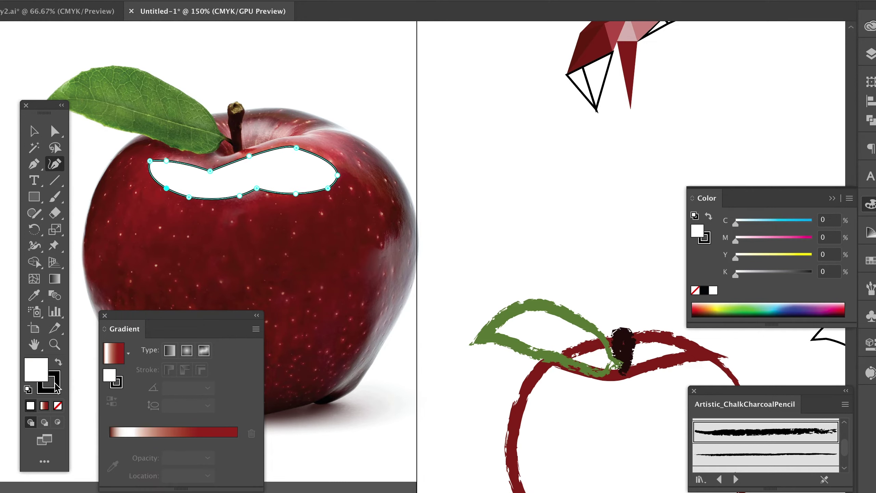
pyautogui.click(57, 407)
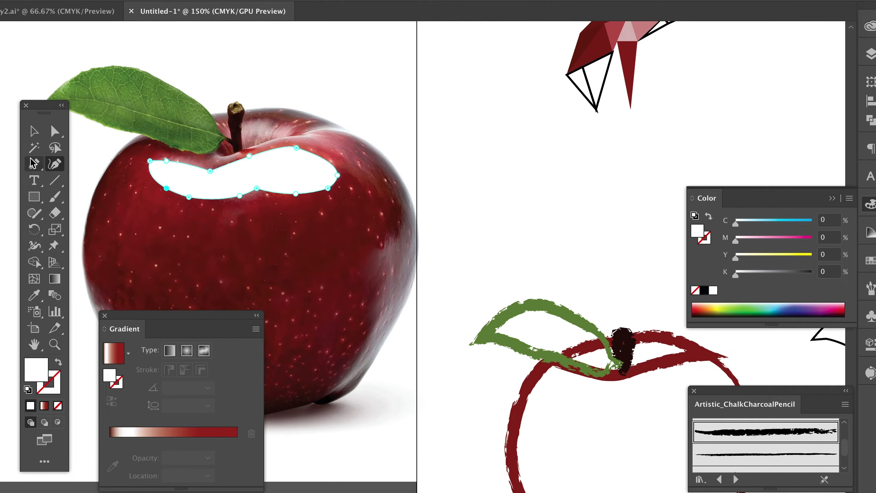
pyautogui.click(34, 132)
pyautogui.hotkey('ctrl', '-')
pyautogui.hotkey('ctrl', '-')
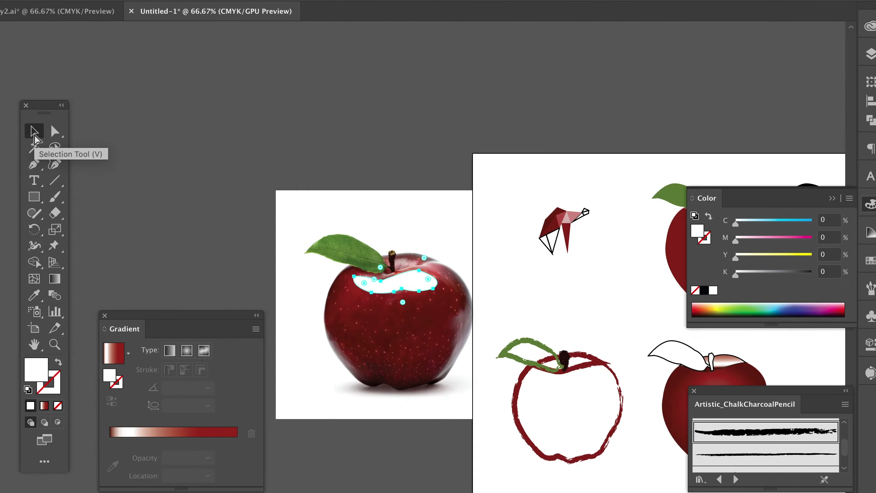
# Move the white highlight onto the gradient apple's upper body.
pyautogui.moveTo(602, 320); pyautogui.dragTo(432, 240)
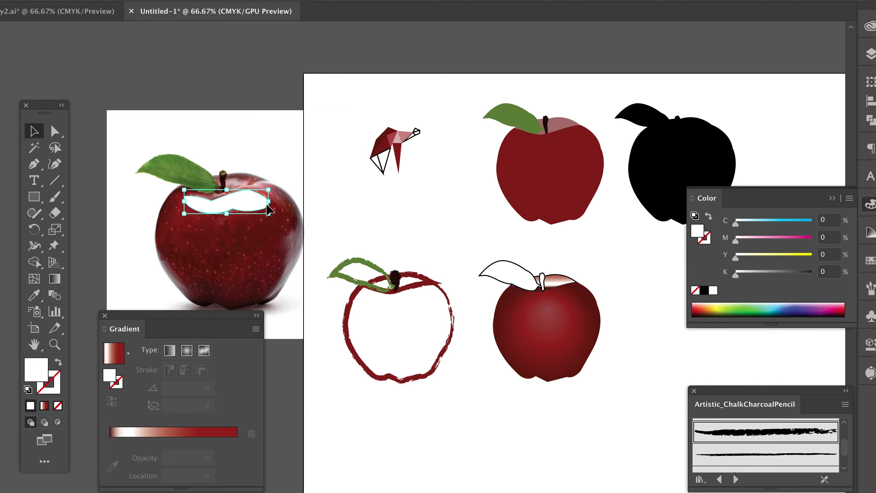
pyautogui.moveTo(253, 204); pyautogui.dragTo(567, 299)
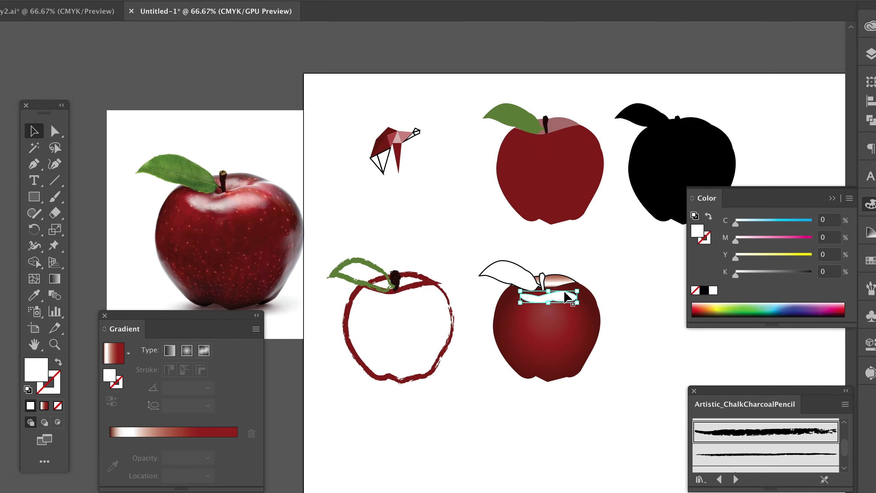
pyautogui.hotkey('ctrl', '=')
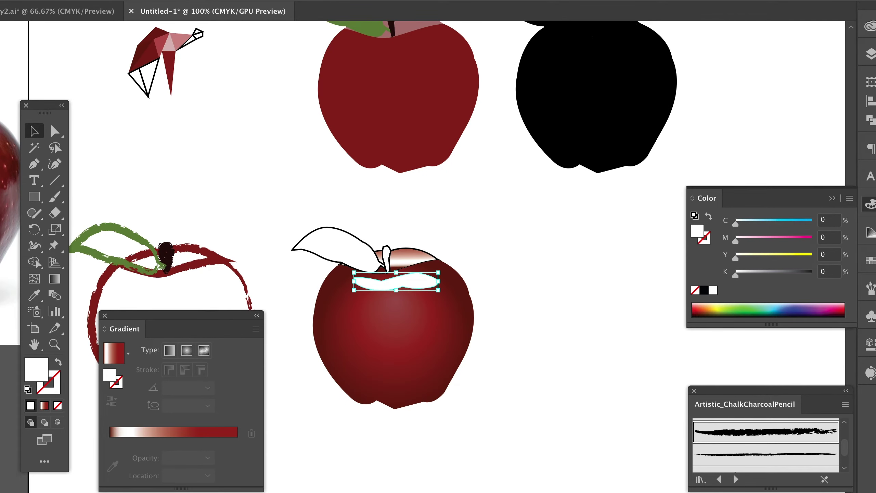
# Apply a Gaussian Blur with a 19-pixel radius to the highlight.
pyautogui.click(243, 0)
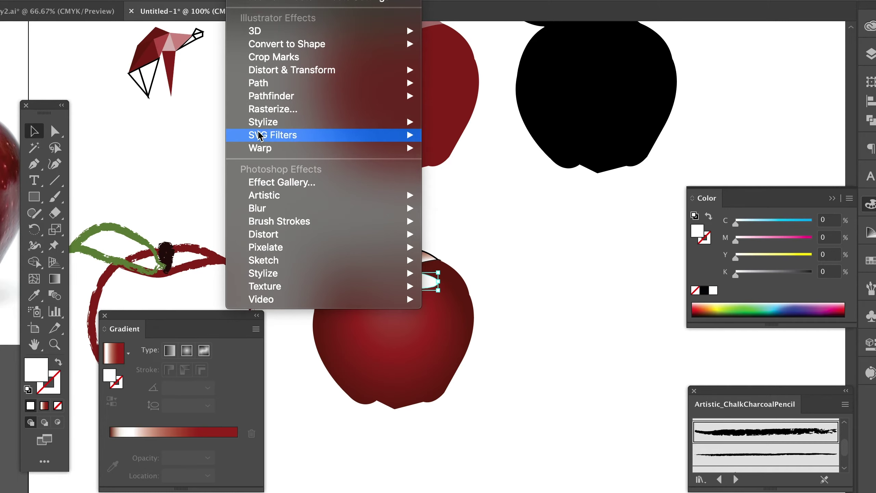
pyautogui.moveTo(260, 216)
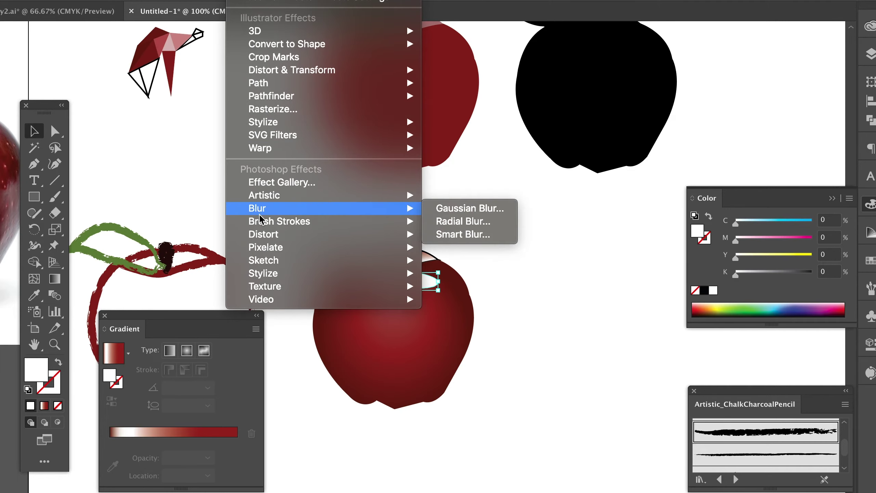
pyautogui.click(455, 208)
pyautogui.moveTo(439, 211); pyautogui.dragTo(613, 178)
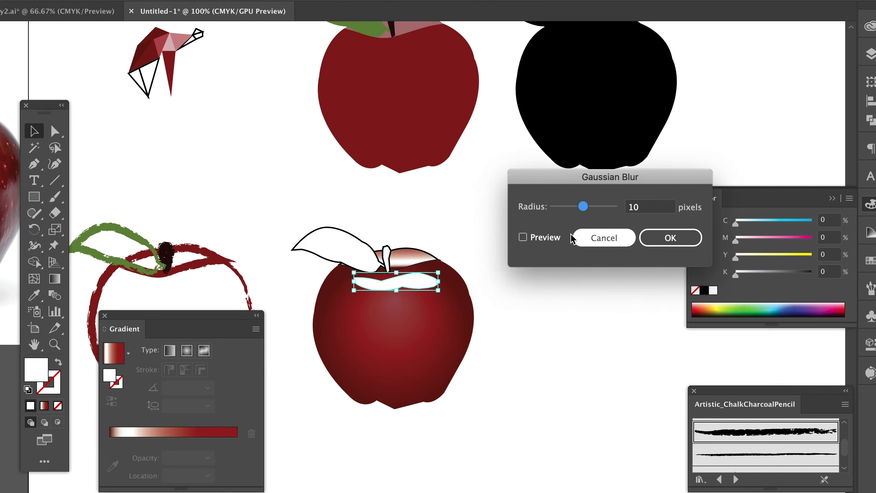
pyautogui.click(523, 237)
pyautogui.moveTo(583, 207); pyautogui.dragTo(587, 207)
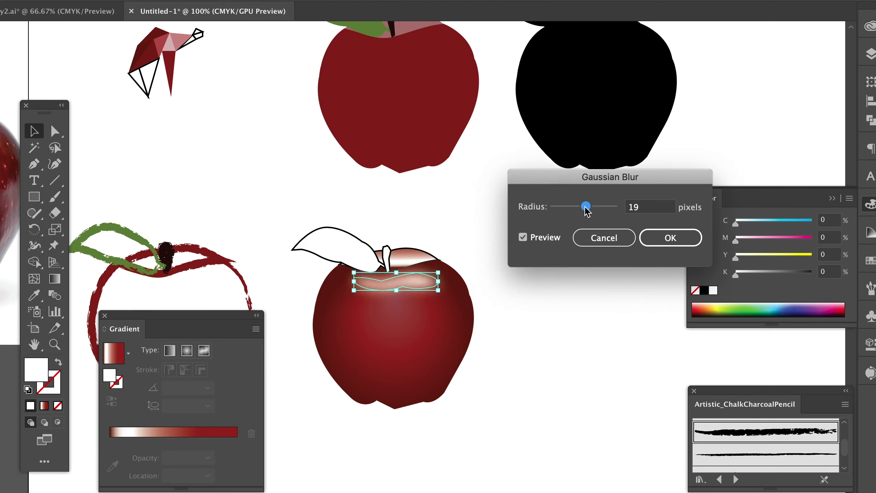
pyautogui.click(666, 237)
pyautogui.click(125, 144)
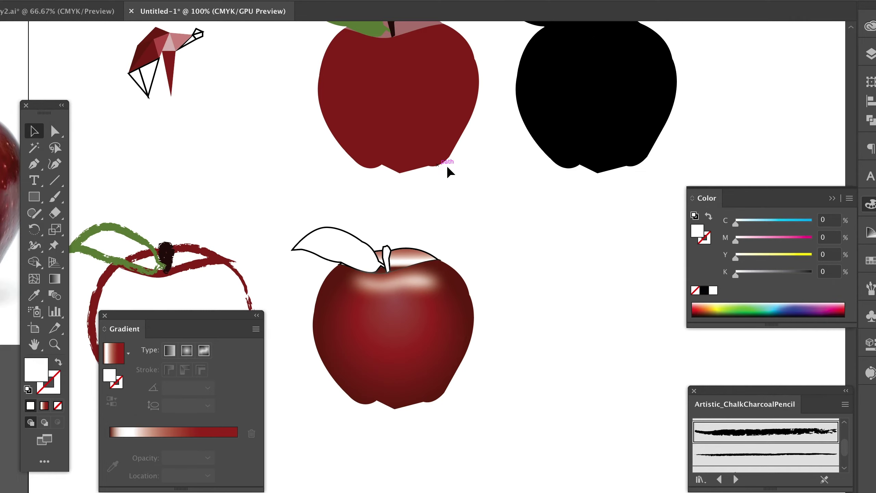
pyautogui.moveTo(552, 215); pyautogui.dragTo(463, 288)
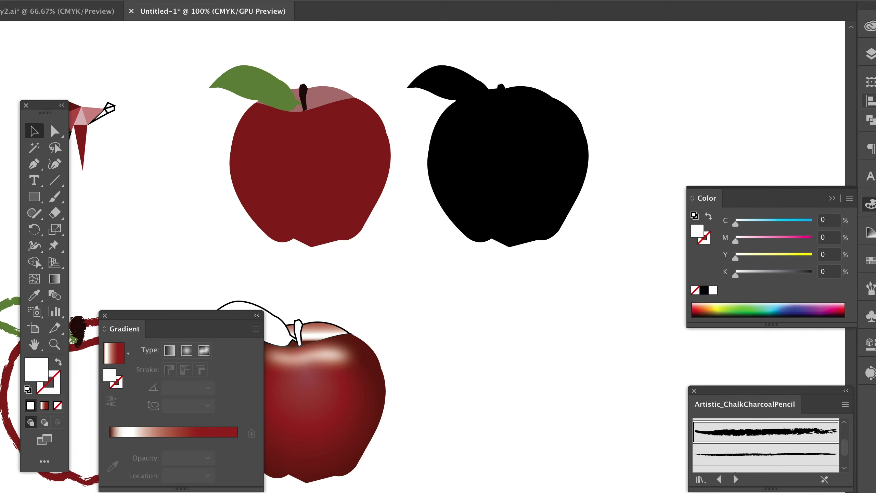
# Close the Gradient, Color and chalk brush panels and activate the silhouette layer in Layers.
pyautogui.click(105, 316)
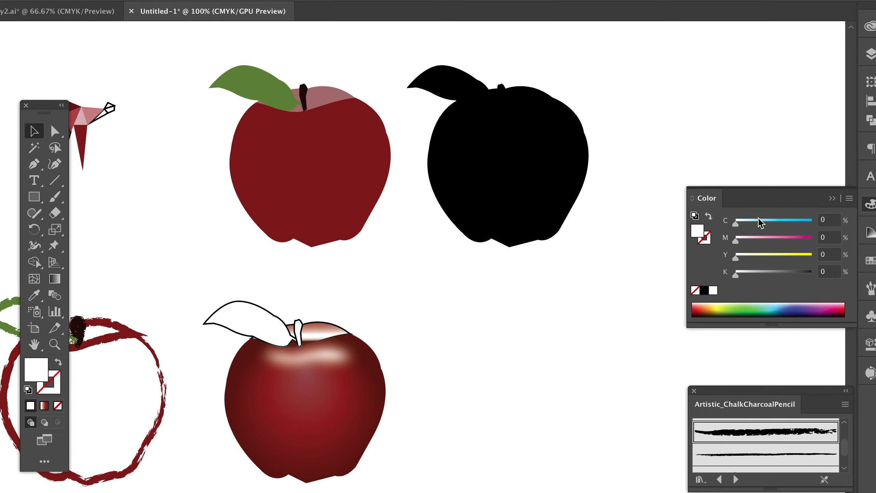
pyautogui.click(833, 198)
pyautogui.click(694, 391)
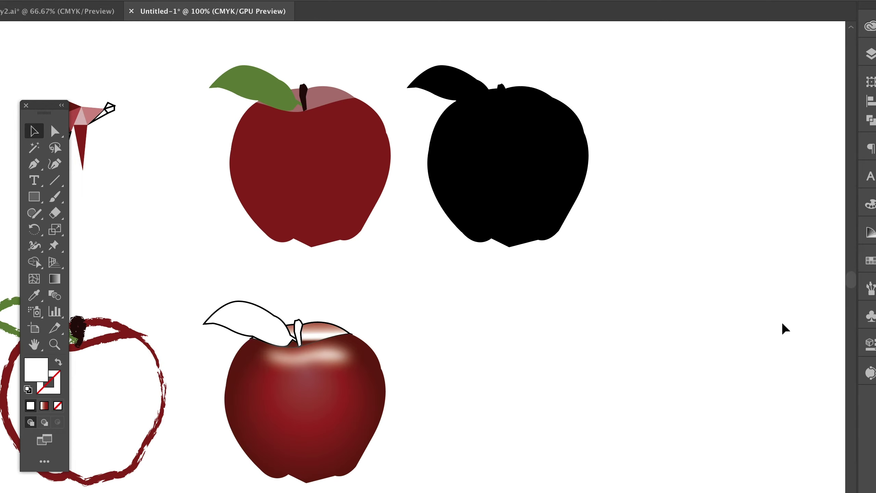
pyautogui.click(871, 54)
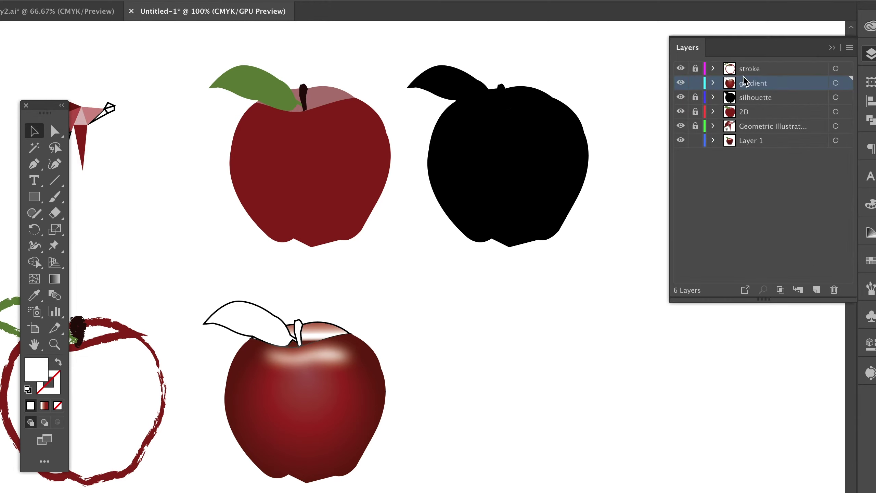
pyautogui.click(764, 99)
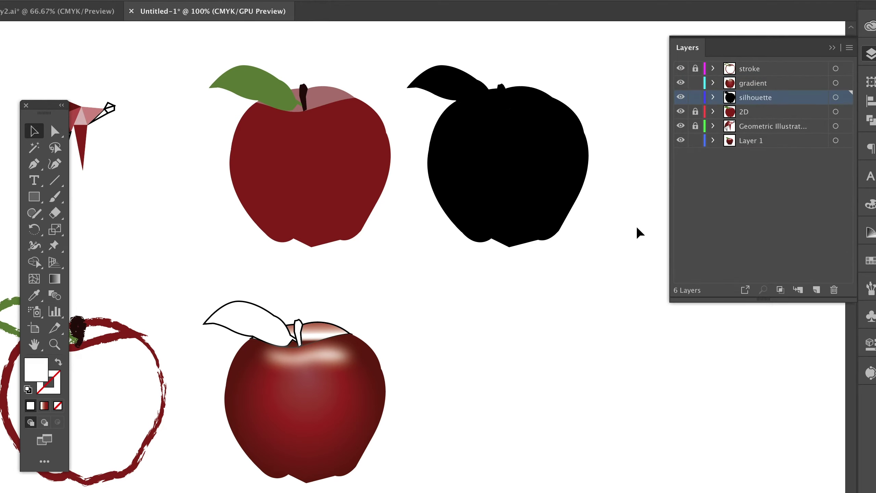
# Duplicate the black silhouette apple and paste the copy onto a new layer beside the gradient apple.
pyautogui.moveTo(455, 66); pyautogui.dragTo(456, 66)
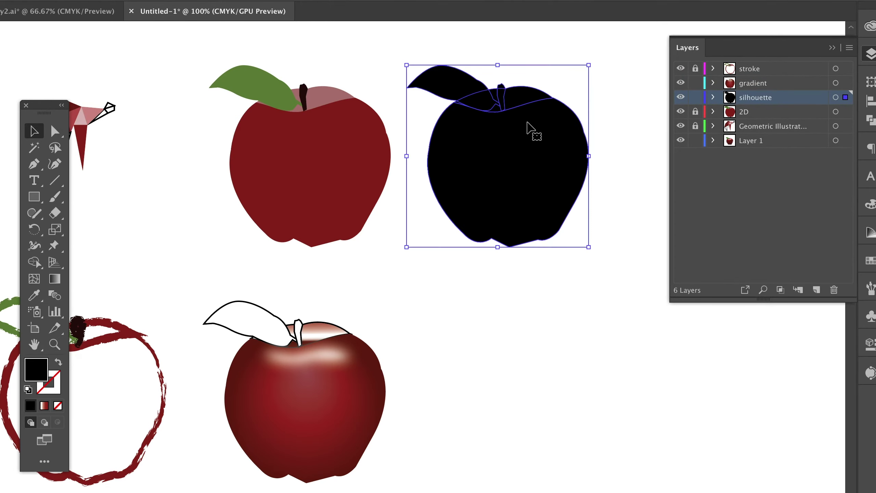
pyautogui.moveTo(534, 180); pyautogui.dragTo(542, 416)
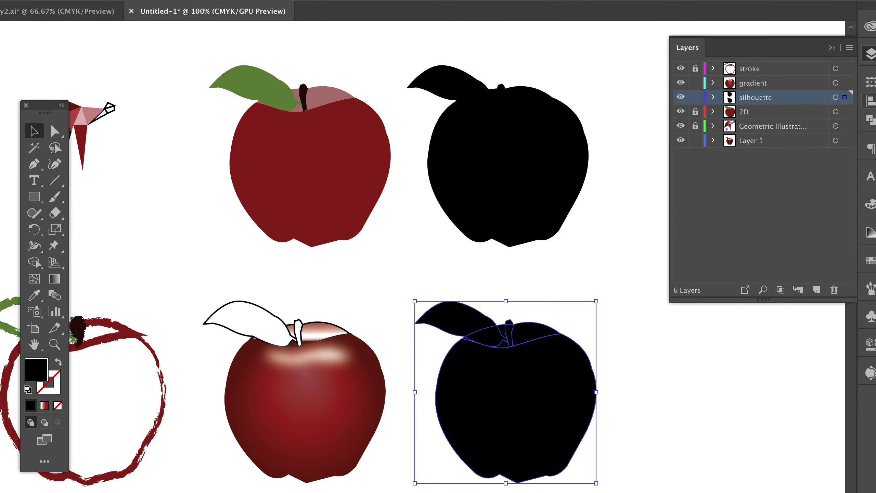
pyautogui.hotkey('ctrl', 'x')
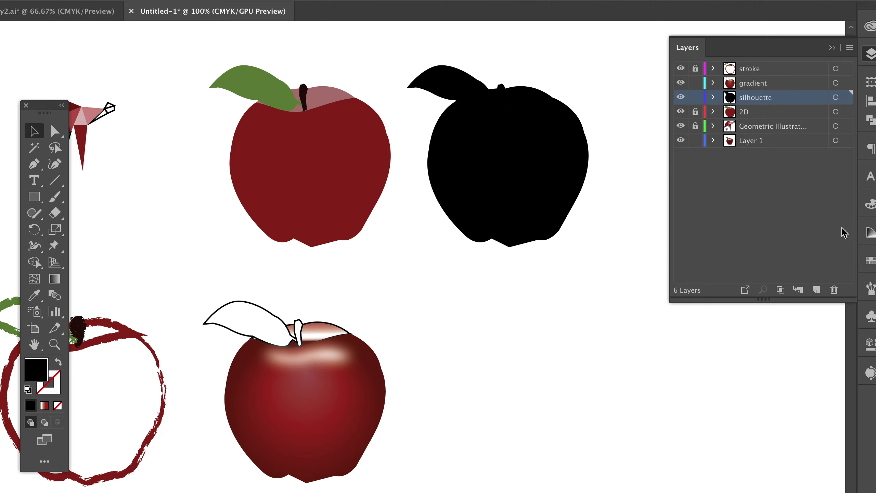
pyautogui.click(817, 290)
pyautogui.hotkey('ctrl', 'v')
pyautogui.moveTo(446, 276); pyautogui.dragTo(534, 390)
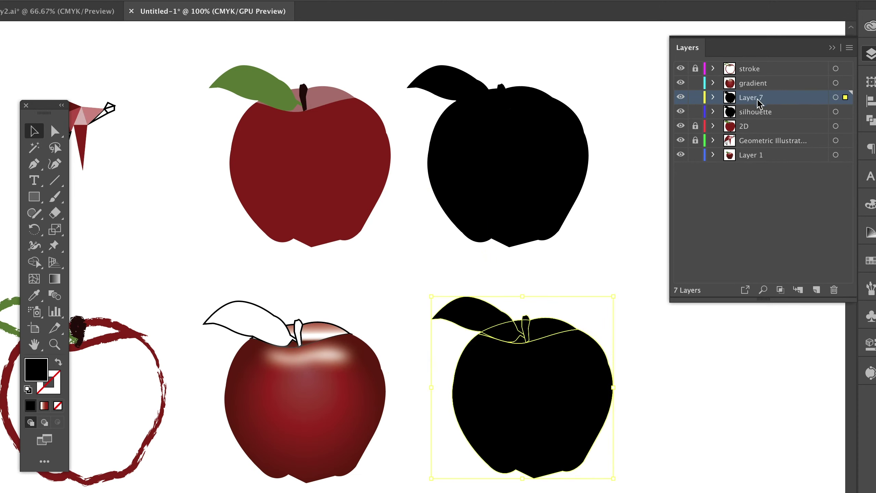
# Name the new layer 'gradient mesh', lock the silhouette layer and select the apple copy.
pyautogui.doubleClick(758, 100)
pyautogui.write('gradient mesh')
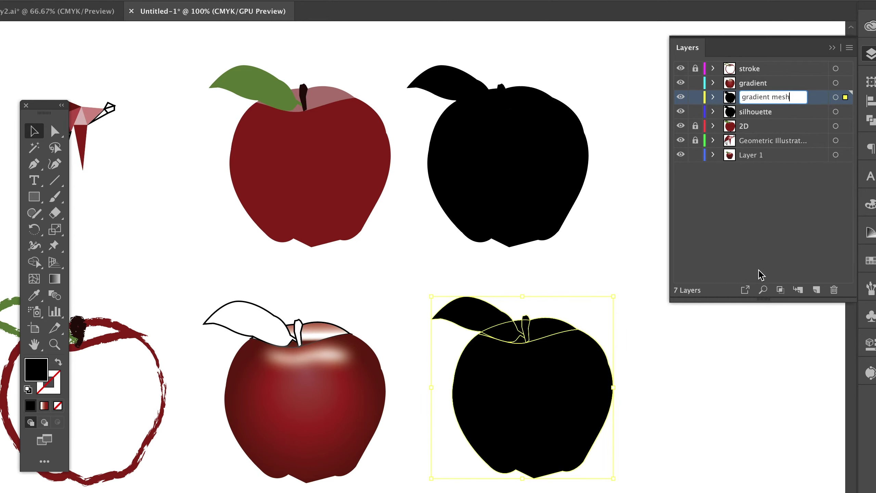
pyautogui.press('Return')
pyautogui.click(768, 349)
pyautogui.click(695, 112)
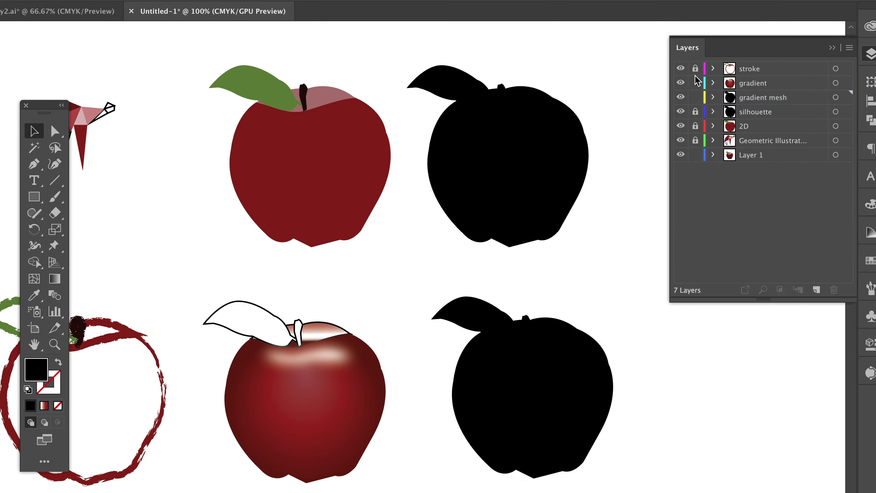
pyautogui.click(755, 100)
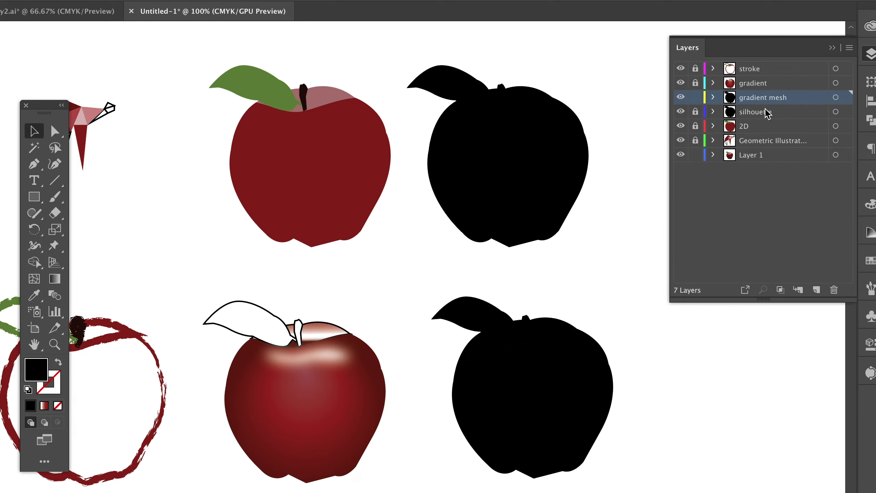
pyautogui.click(487, 433)
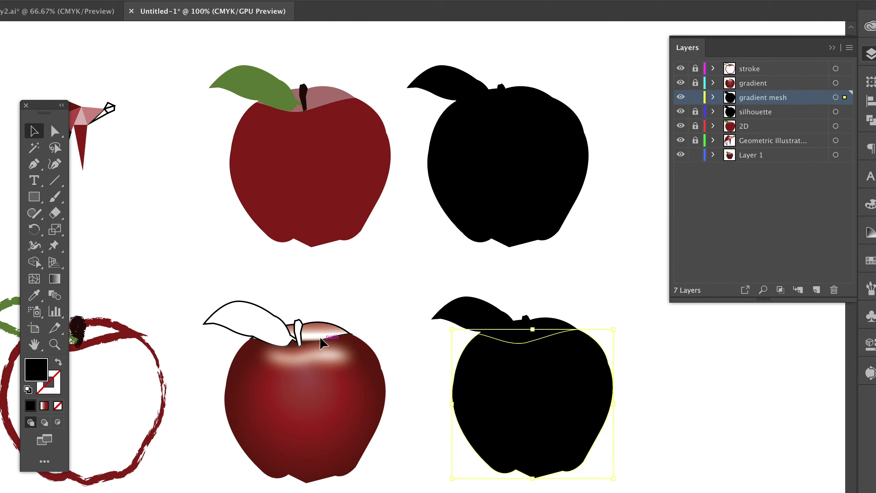
# Move the reference apple photo next to the black apple copy.
pyautogui.hscroll(-10, 325, 345)
pyautogui.click(245, 348)
pyautogui.moveTo(230, 343); pyautogui.dragTo(700, 348)
pyautogui.moveTo(645, 422); pyautogui.dragTo(514, 264)
pyautogui.click(214, 416)
# Reset the apple copy to white fill with black outline and select only its body.
pyautogui.click(243, 263)
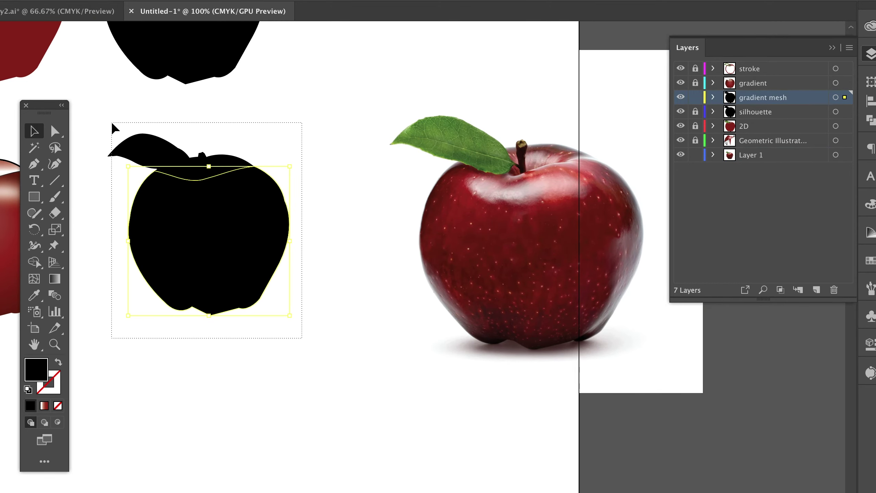
pyautogui.moveTo(302, 338); pyautogui.dragTo(113, 124)
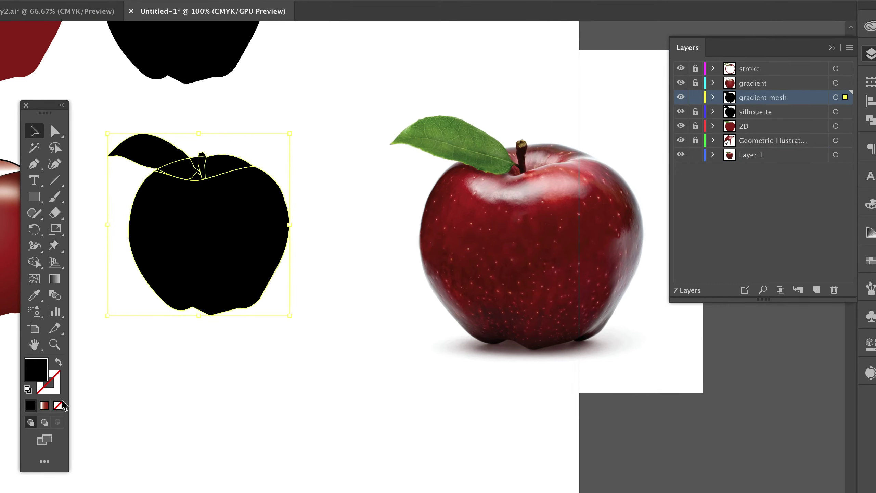
pyautogui.click(28, 389)
pyautogui.click(245, 221)
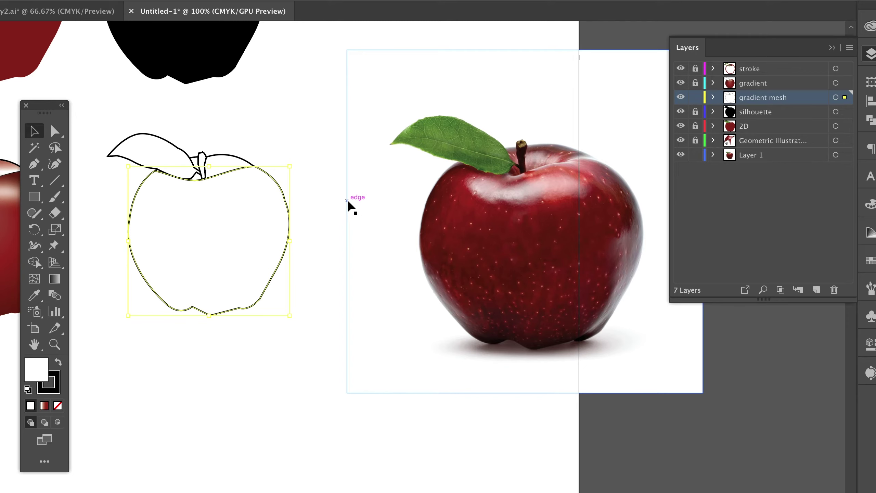
# Fill the body with the photo's red, add mesh points and shade one with a darker sampled red.
pyautogui.click(34, 295)
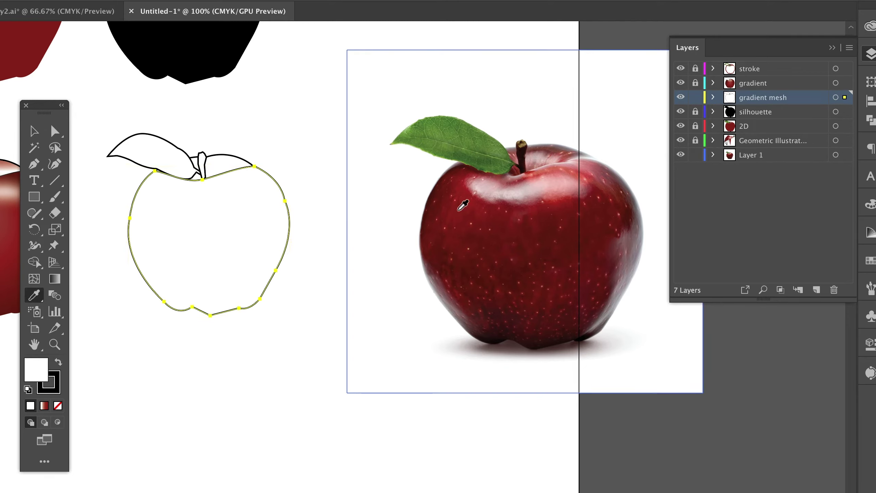
pyautogui.click(567, 202)
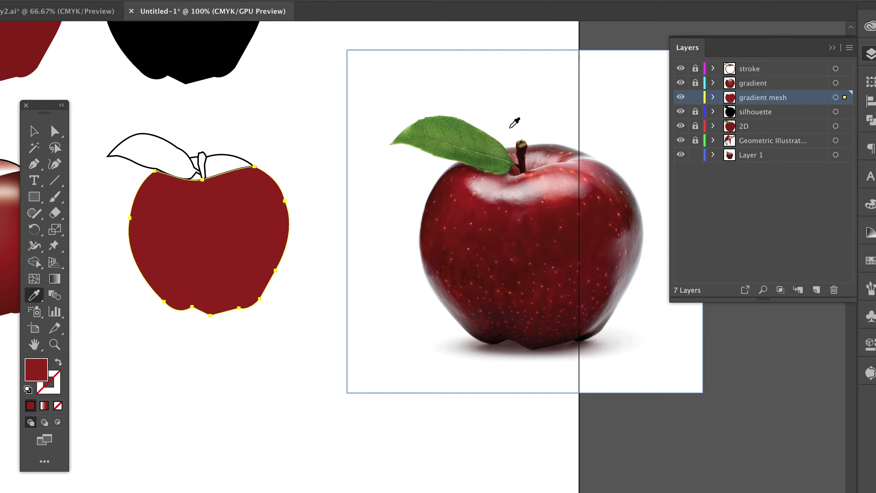
pyautogui.click(33, 280)
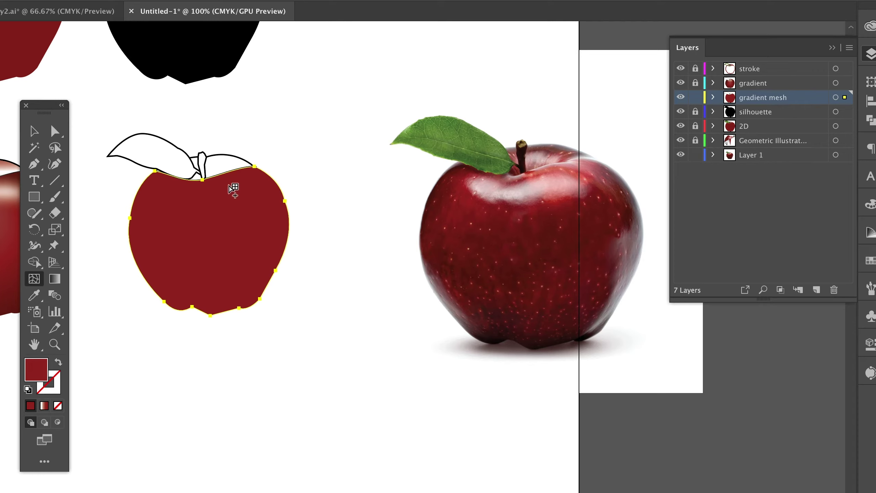
pyautogui.click(140, 189)
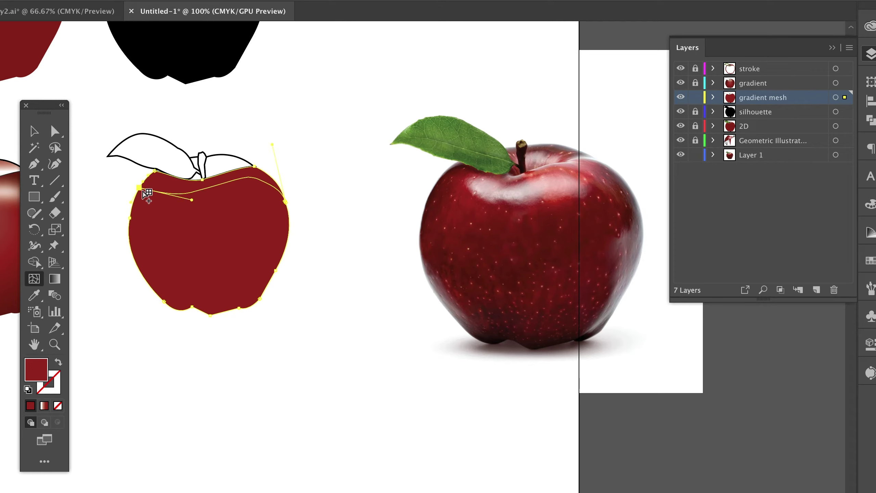
pyautogui.click(33, 295)
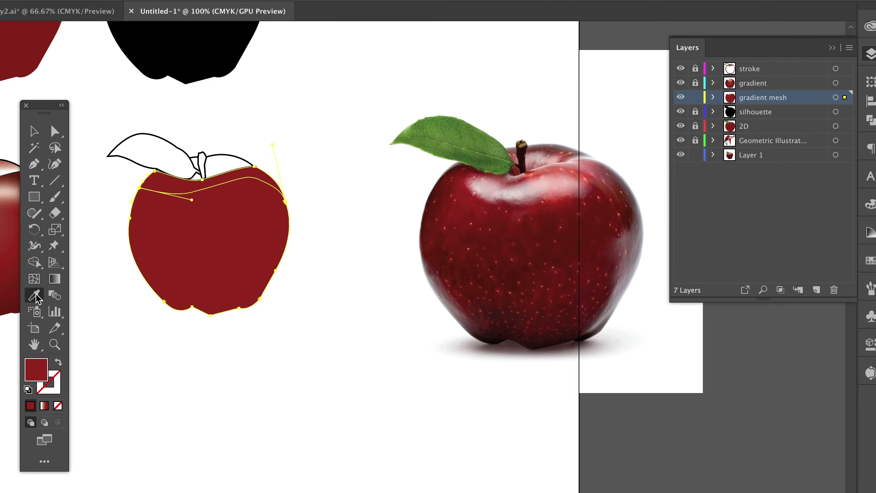
pyautogui.click(442, 180)
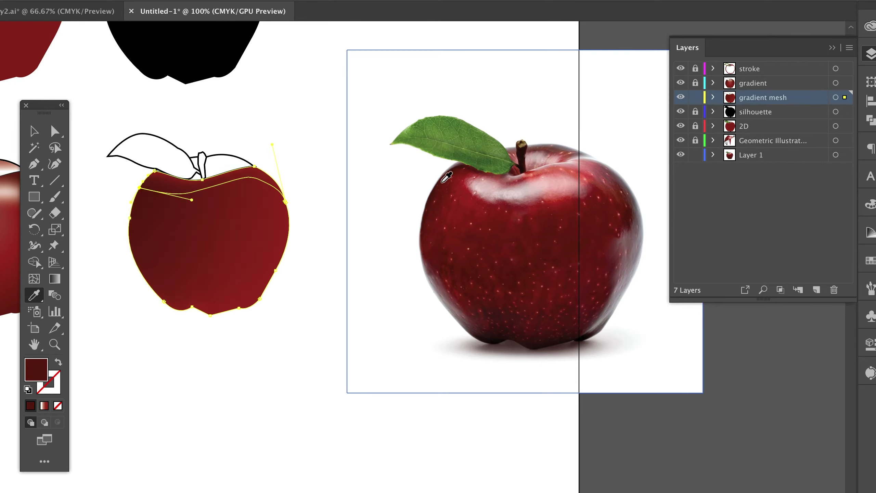
pyautogui.click(34, 279)
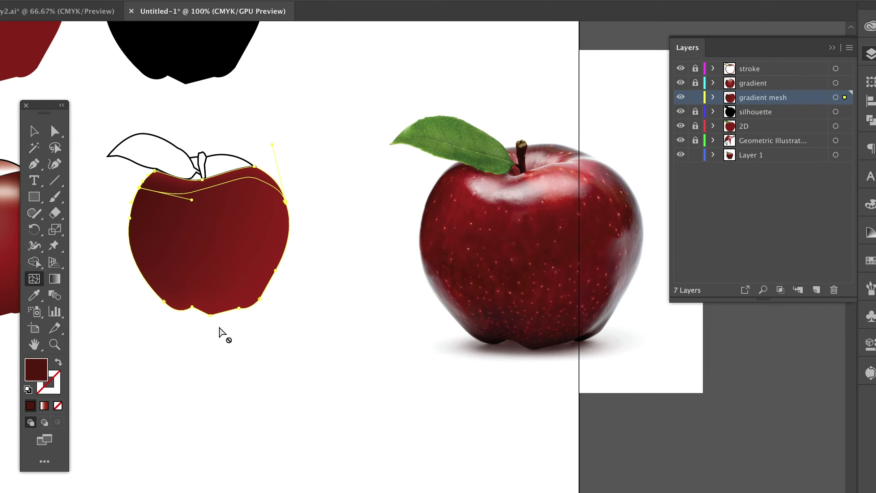
pyautogui.click(177, 304)
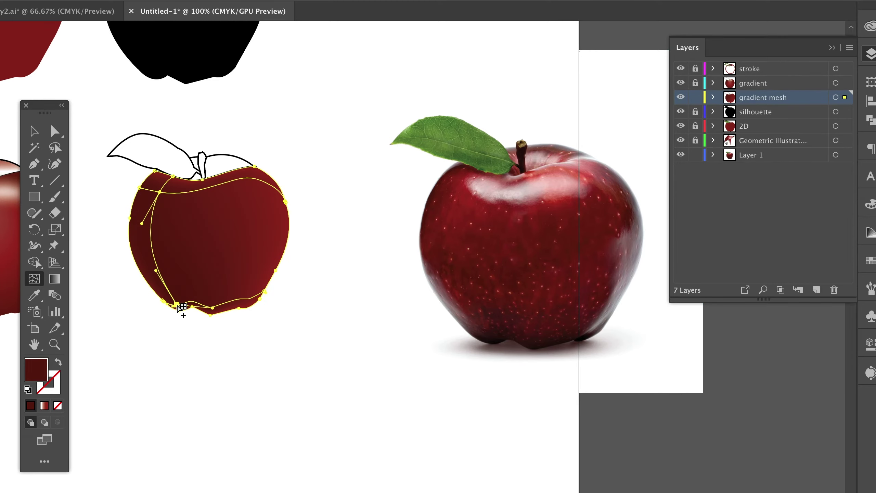
# Bend the new mesh line along the apple's bottom and shade its lower right with the photo's near-black edge.
pyautogui.moveTo(177, 305); pyautogui.dragTo(252, 304)
pyautogui.click(254, 300)
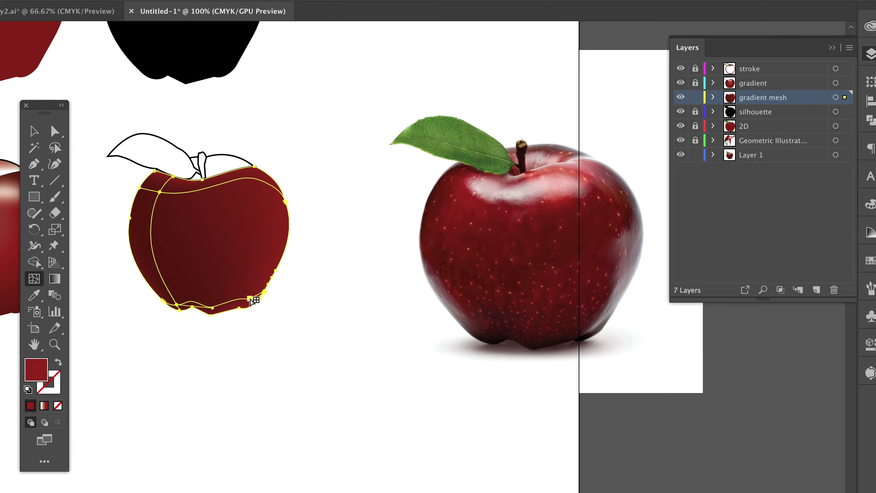
pyautogui.click(34, 295)
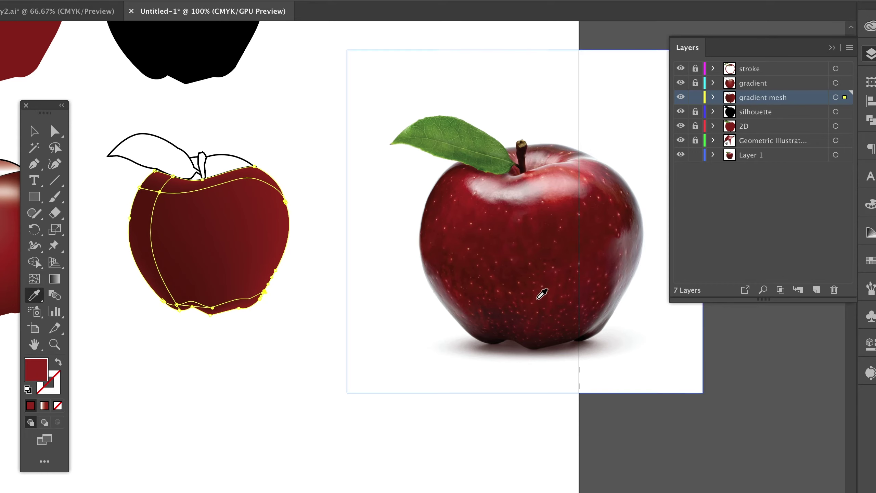
pyautogui.click(589, 334)
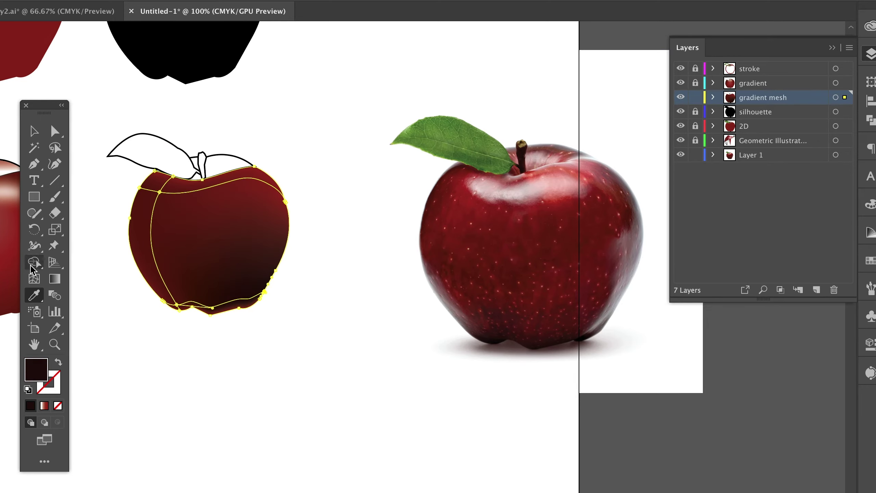
pyautogui.click(33, 278)
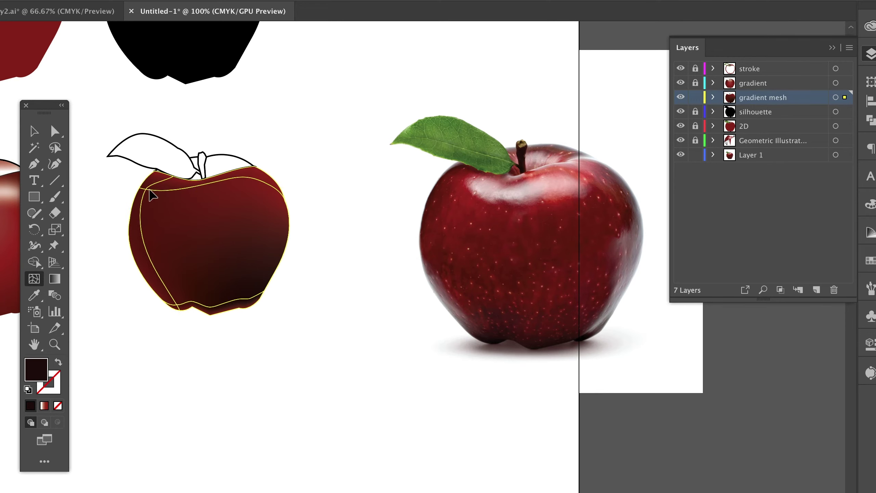
# Reshape the mesh curves at the upper left and add a vertical mesh line through the apple's middle.
pyautogui.click(159, 192)
pyautogui.moveTo(152, 194); pyautogui.dragTo(194, 198)
pyautogui.click(223, 189)
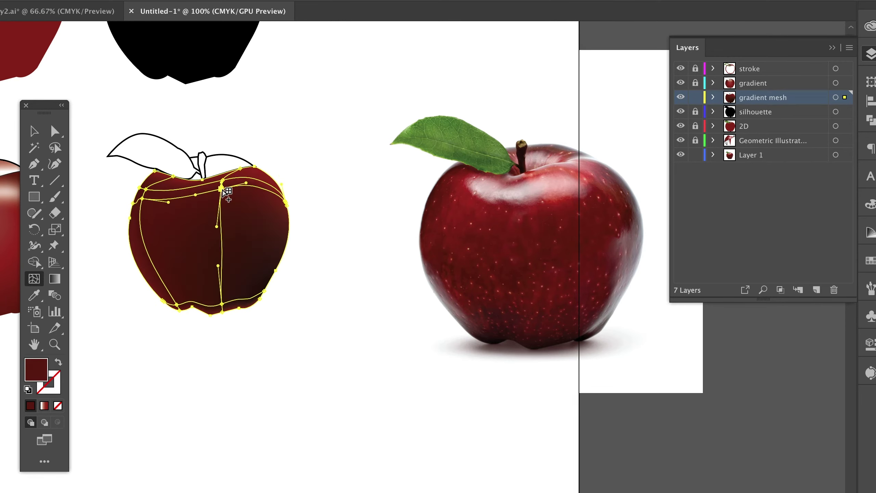
pyautogui.click(34, 295)
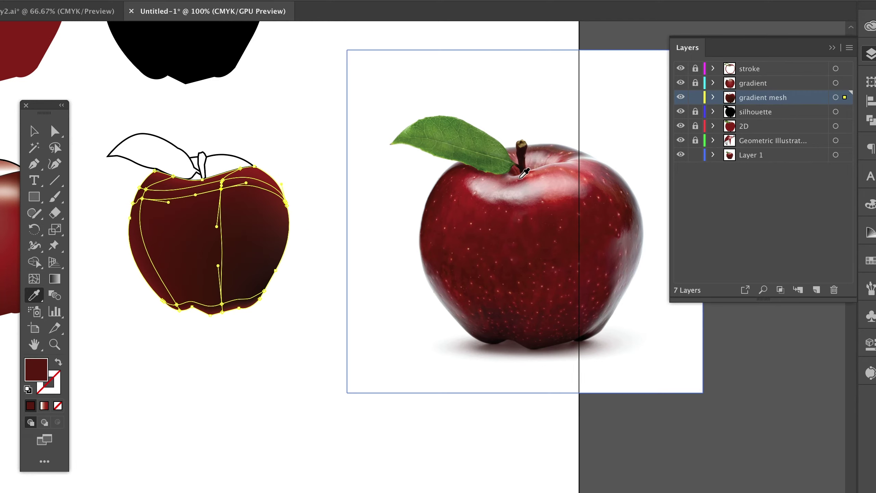
# Colour the new mesh point with the photo's pink highlight and add a horizontal mesh line across the upper apple.
pyautogui.click(561, 177)
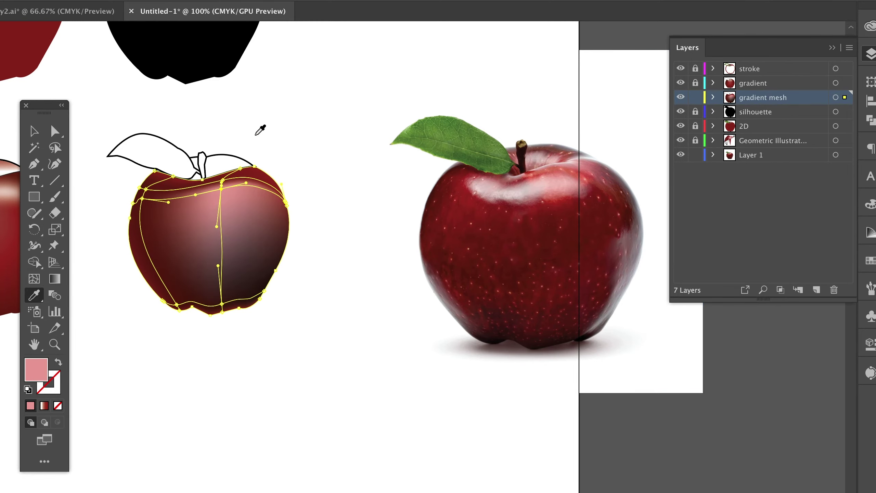
pyautogui.click(34, 278)
pyautogui.click(221, 208)
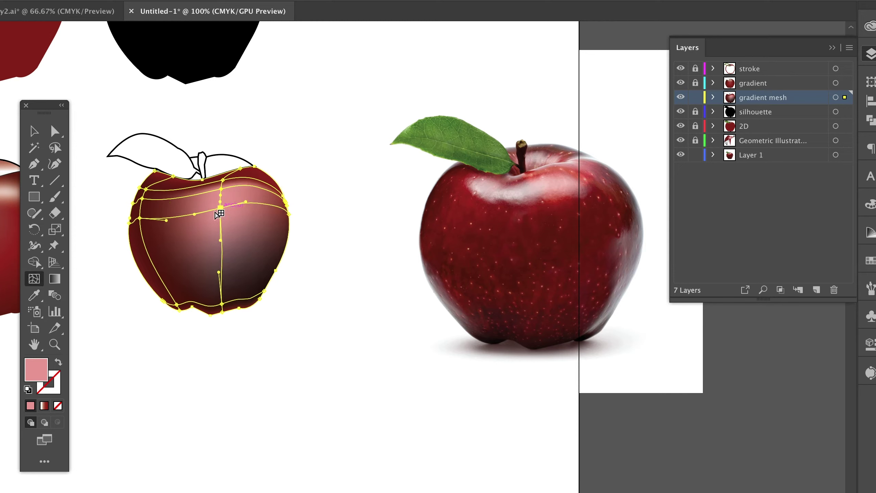
# Tone the highlight point down with the photo's dark red and add a mesh point on the right edge.
pyautogui.click(34, 295)
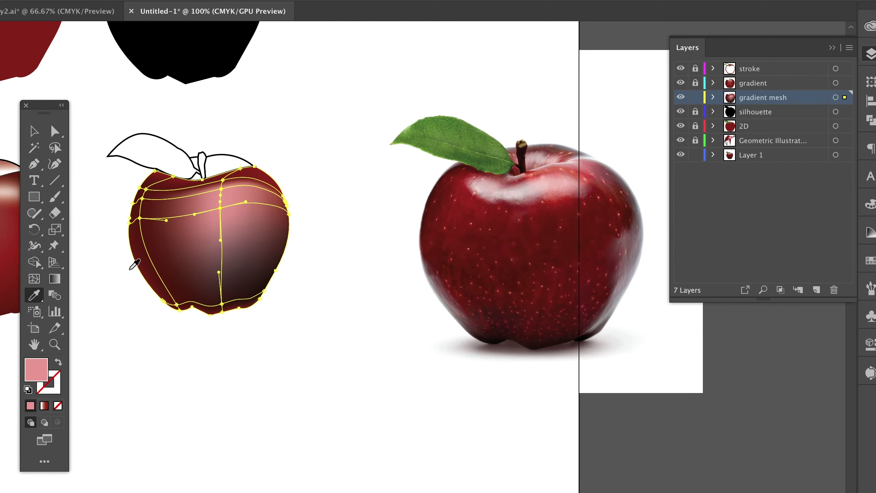
pyautogui.click(561, 203)
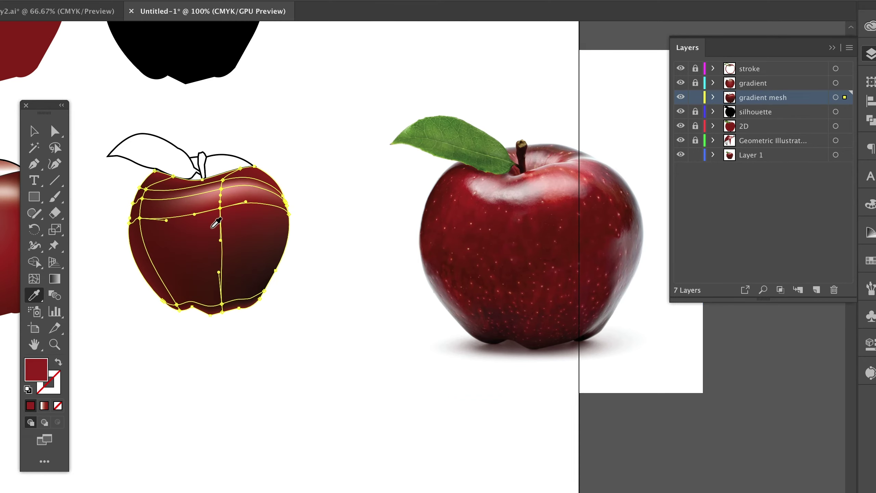
pyautogui.click(34, 280)
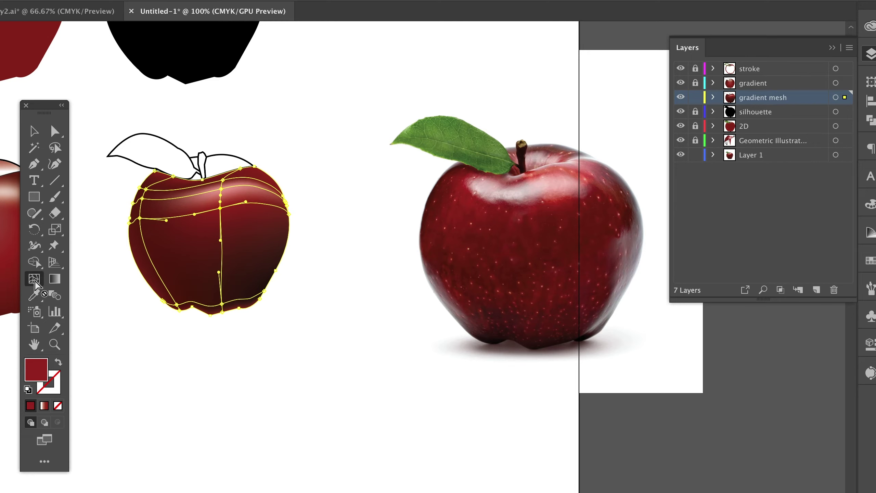
pyautogui.click(278, 195)
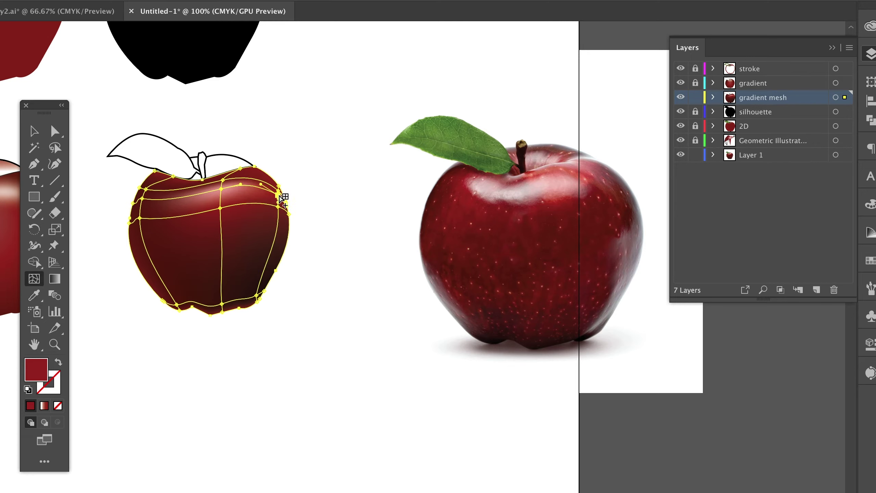
# Shade the right-edge mesh point with the photo's rim colour, then a darker edge red.
pyautogui.click(34, 295)
pyautogui.click(637, 219)
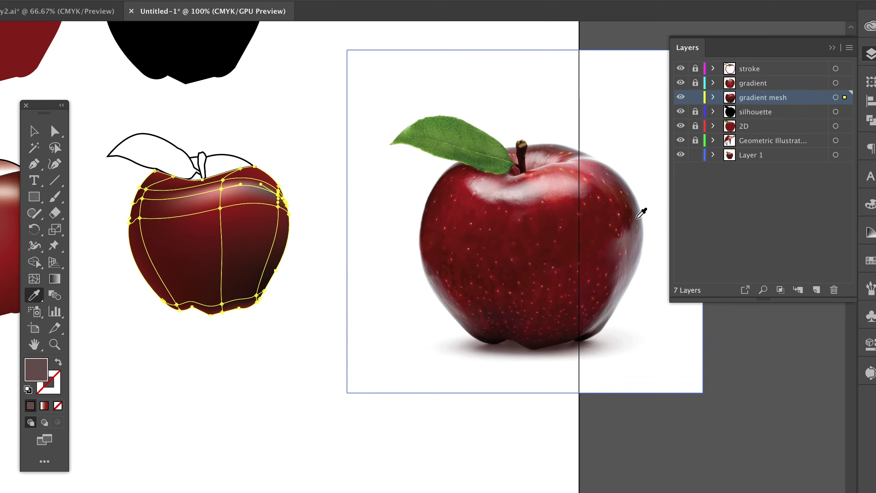
pyautogui.click(632, 220)
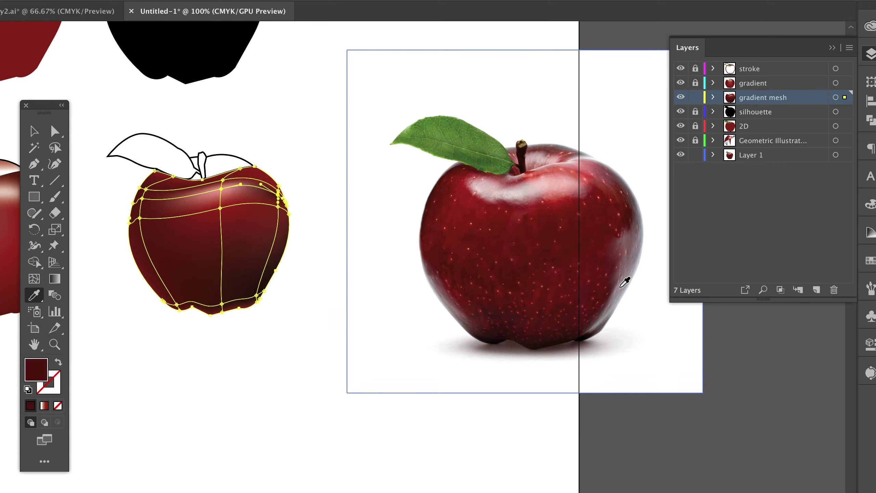
# Add a mesh point near the lower right edge, drag it up the edge, then deselect the apple.
pyautogui.click(34, 130)
pyautogui.click(172, 254)
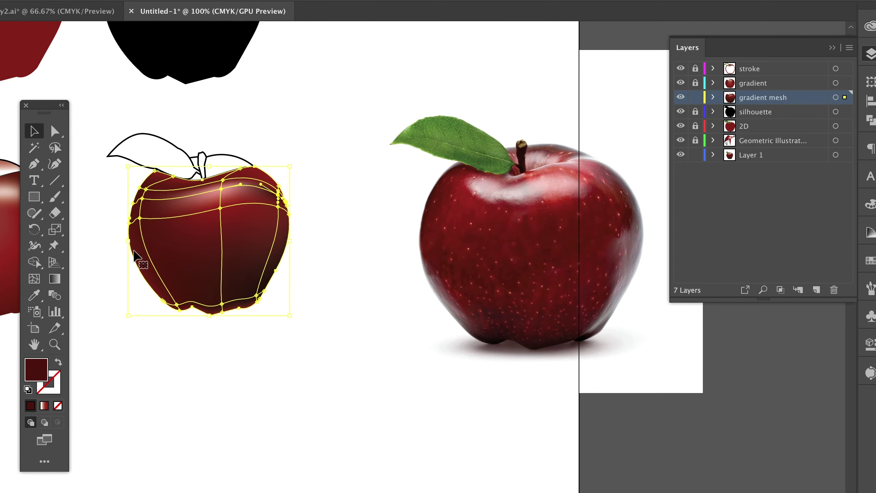
pyautogui.click(33, 279)
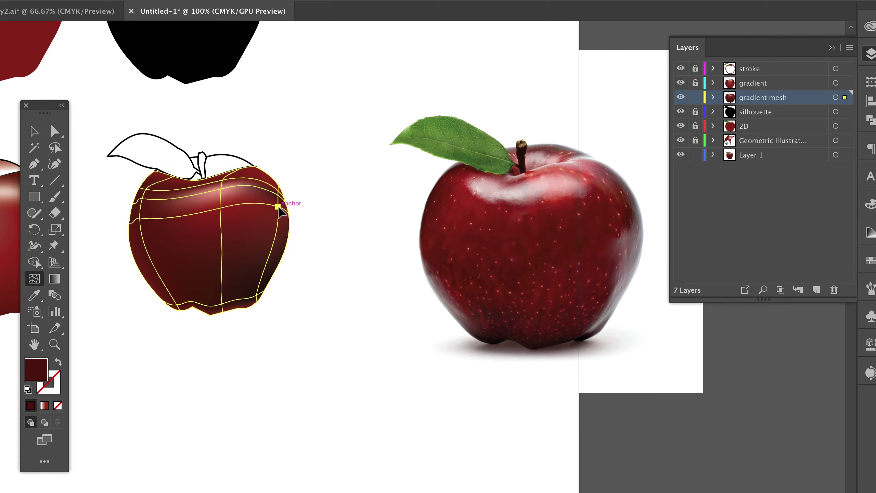
pyautogui.click(272, 253)
pyautogui.moveTo(271, 254); pyautogui.dragTo(279, 198)
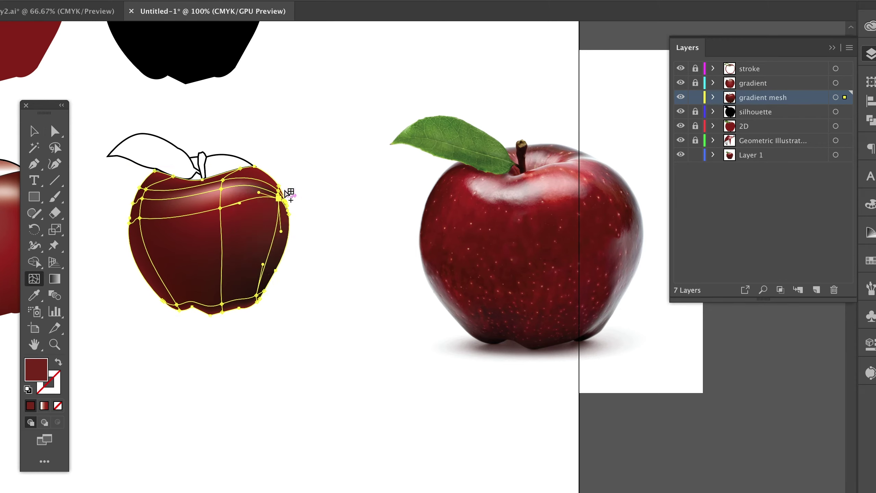
pyautogui.click(34, 131)
pyautogui.click(313, 125)
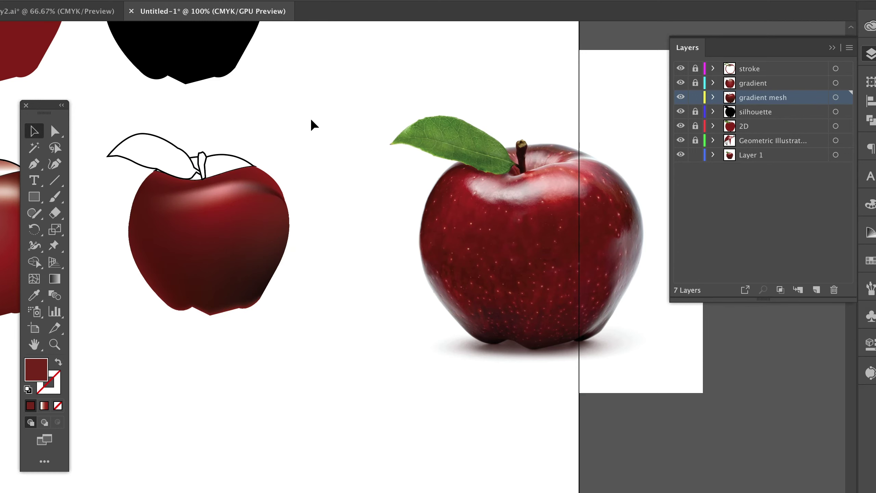
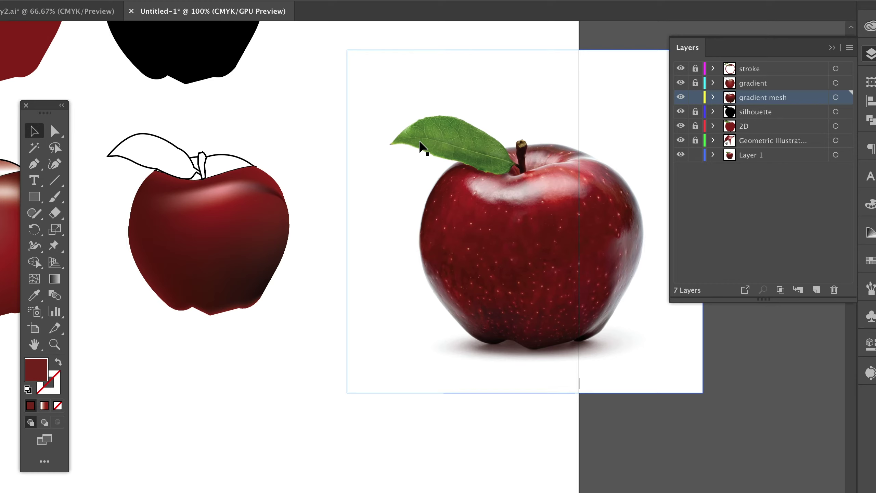
# Color a gradient mesh apple point with the photo apple's deep red, then zoom out.
pyautogui.moveTo(225, 370); pyautogui.dragTo(312, 338)
pyautogui.click(39, 281)
pyautogui.click(309, 227)
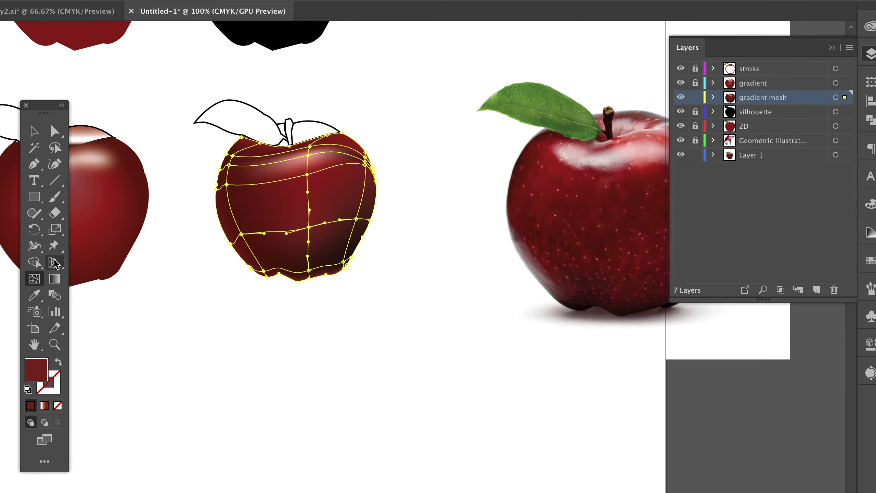
pyautogui.click(34, 295)
pyautogui.click(641, 243)
pyautogui.click(32, 129)
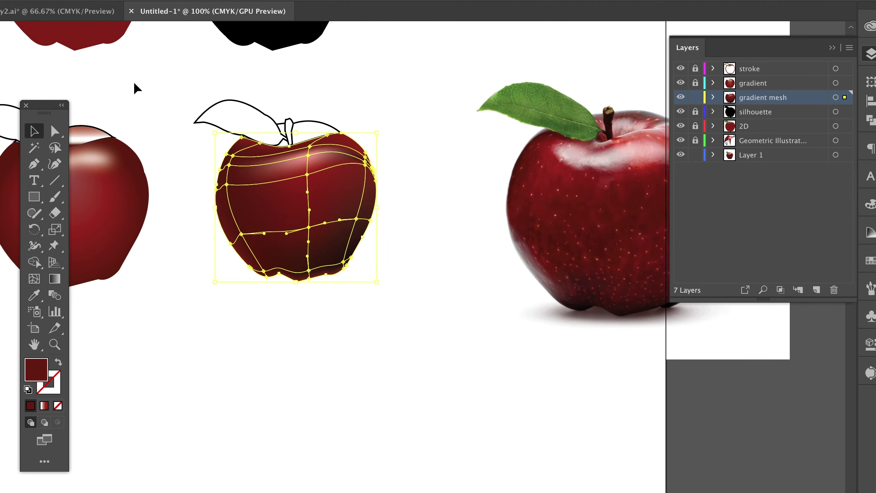
pyautogui.click(135, 84)
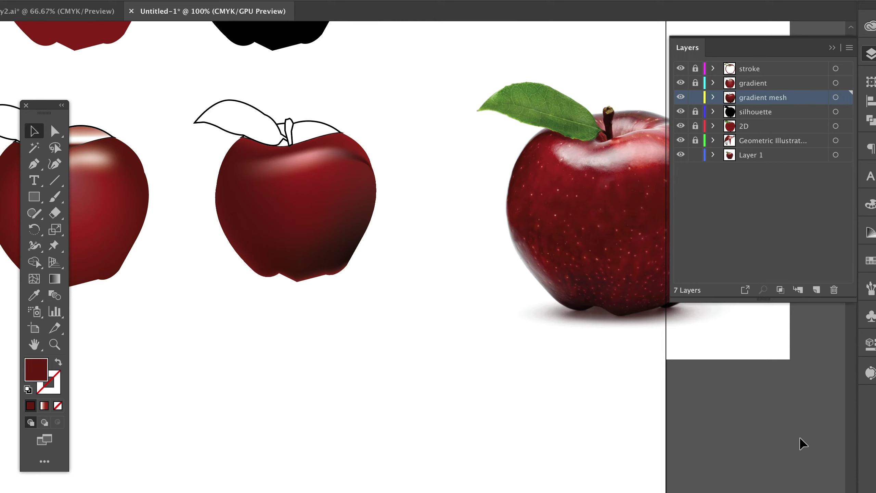
pyautogui.press('super+minus')
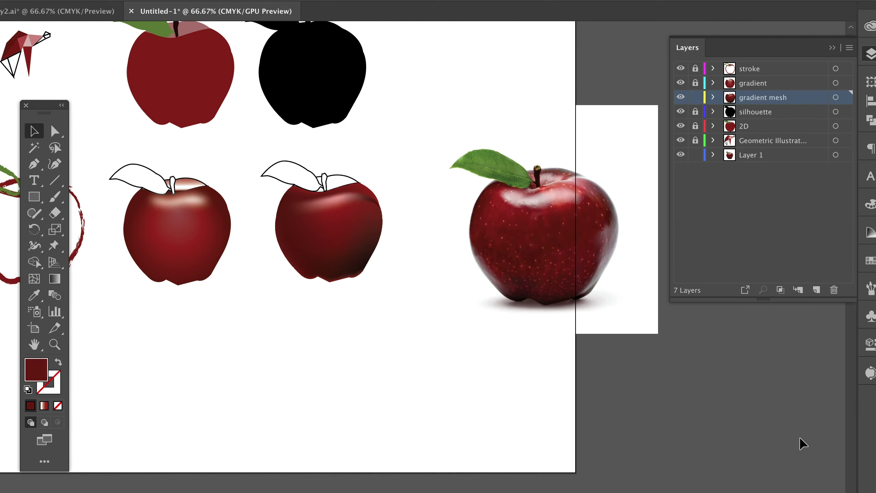
pyautogui.moveTo(495, 381)
pyautogui.mouseDown()
pyautogui.moveTo(657, 421)
pyautogui.moveTo(585, 383)
pyautogui.mouseUp()
pyautogui.click(51, 12)
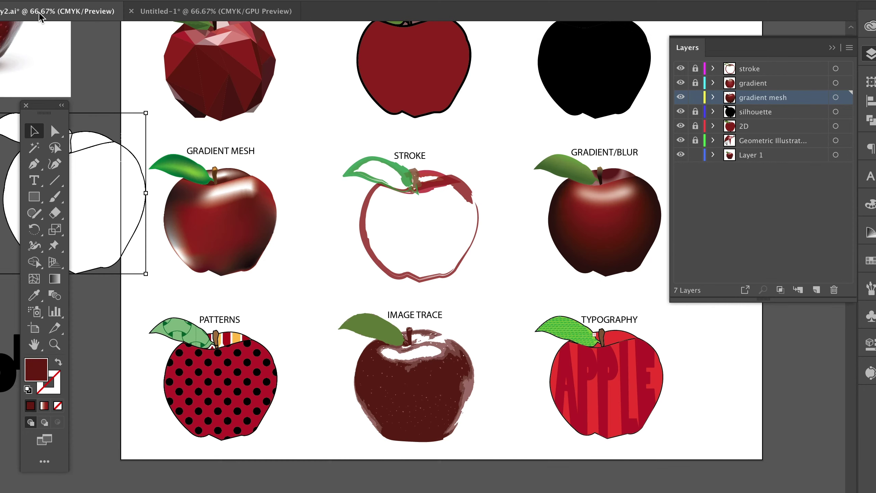
pyautogui.scroll(-5, 529, 309)
pyautogui.hscroll(-3, 530, 310)
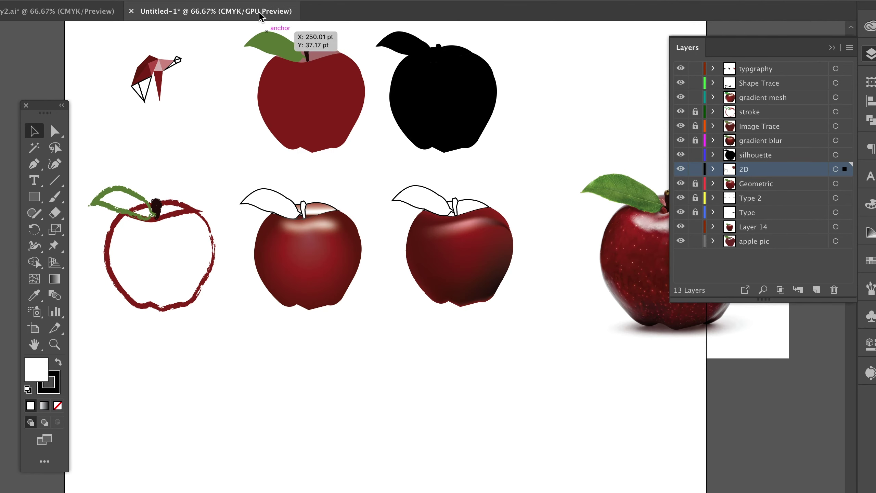
pyautogui.click(261, 12)
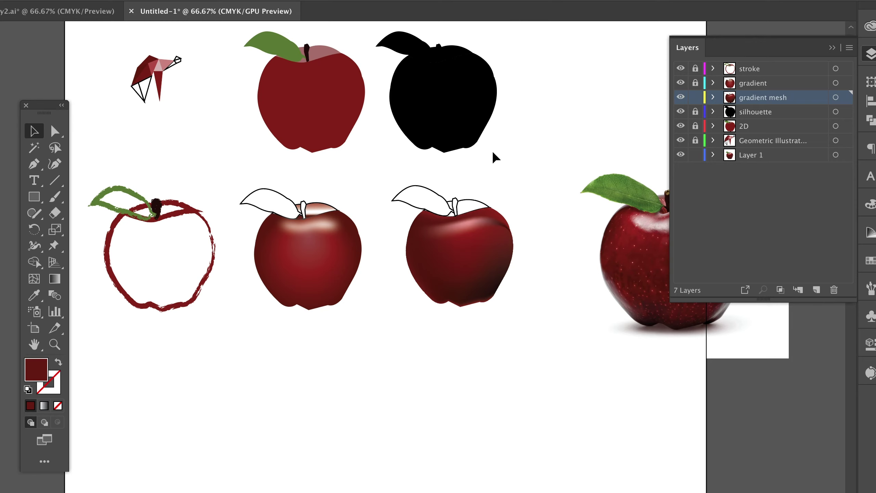
pyautogui.scroll(2, 397, 42)
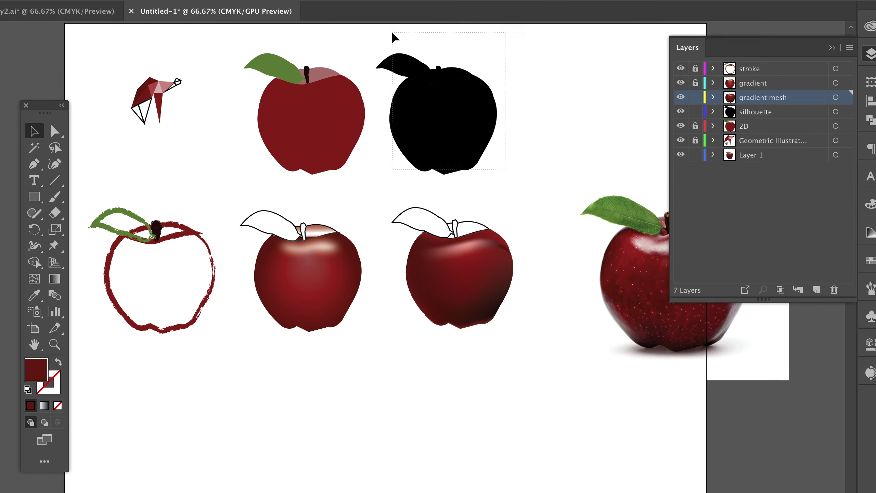
# Duplicate the black silhouette apple and paste the copy onto a new layer.
pyautogui.click(445, 73)
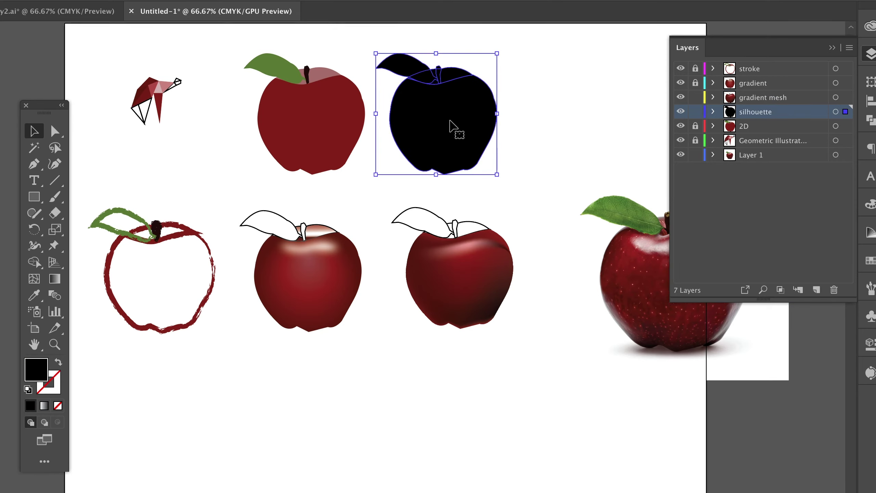
pyautogui.moveTo(449, 124); pyautogui.dragTo(167, 425)
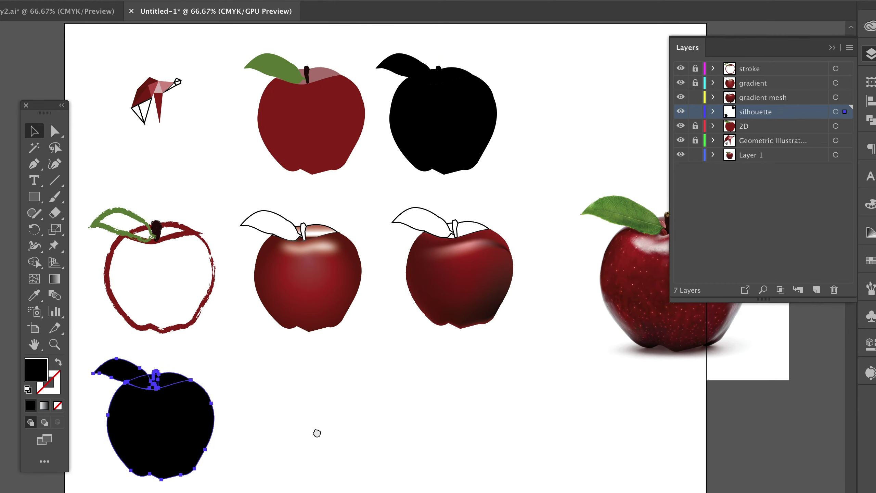
pyautogui.moveTo(316, 433); pyautogui.dragTo(492, 278)
pyautogui.press('Delete')
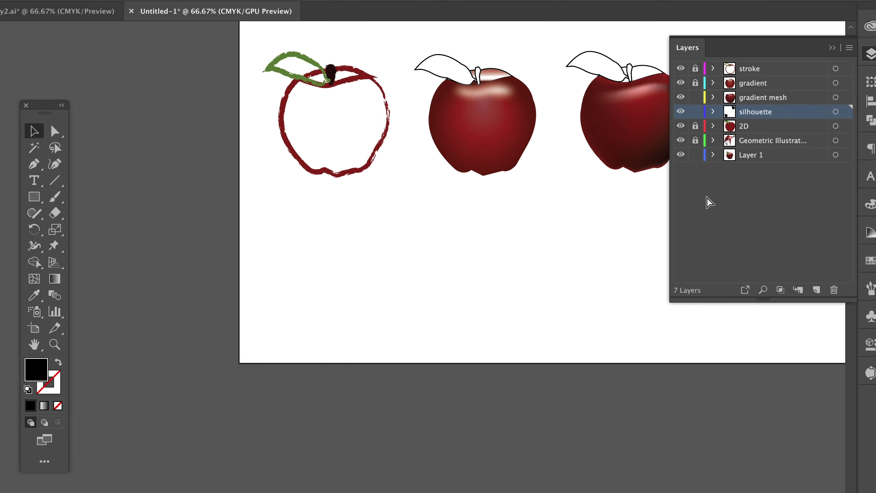
pyautogui.click(817, 290)
pyautogui.hotkey('ctrl', 'v')
pyautogui.moveTo(417, 286); pyautogui.dragTo(352, 273)
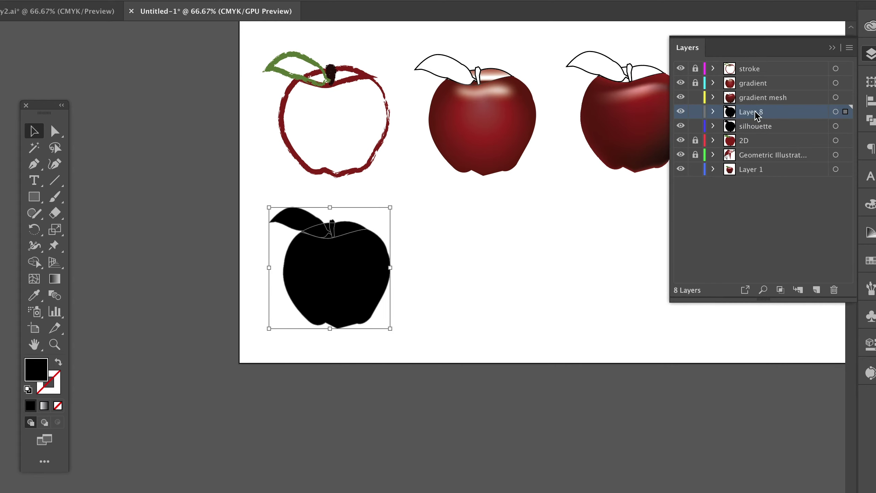
# Rename the new layer 'patterns', lock the gradient mesh layer, and select the pasted apple.
pyautogui.doubleClick(756, 112)
pyautogui.write('patterns')
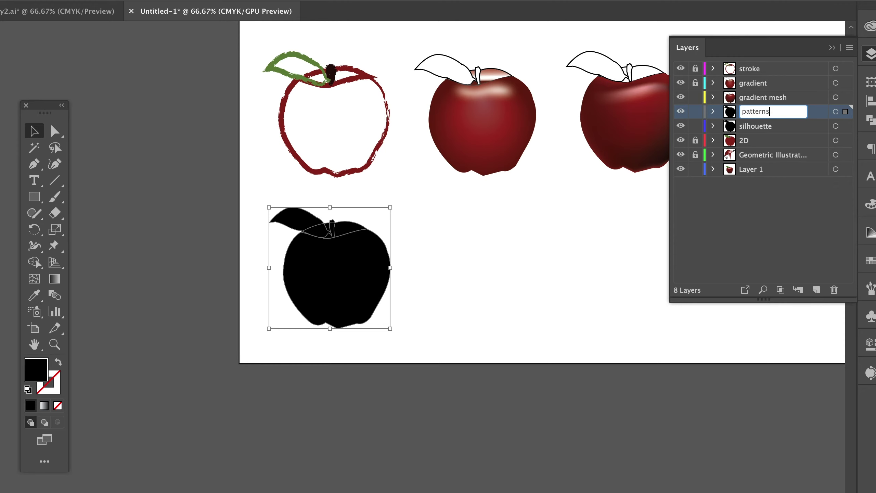
pyautogui.click(558, 287)
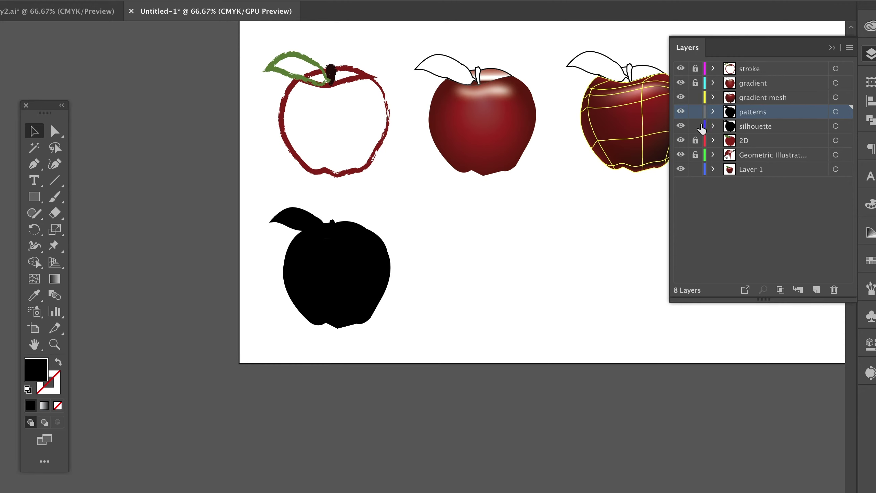
pyautogui.click(695, 98)
pyautogui.click(342, 307)
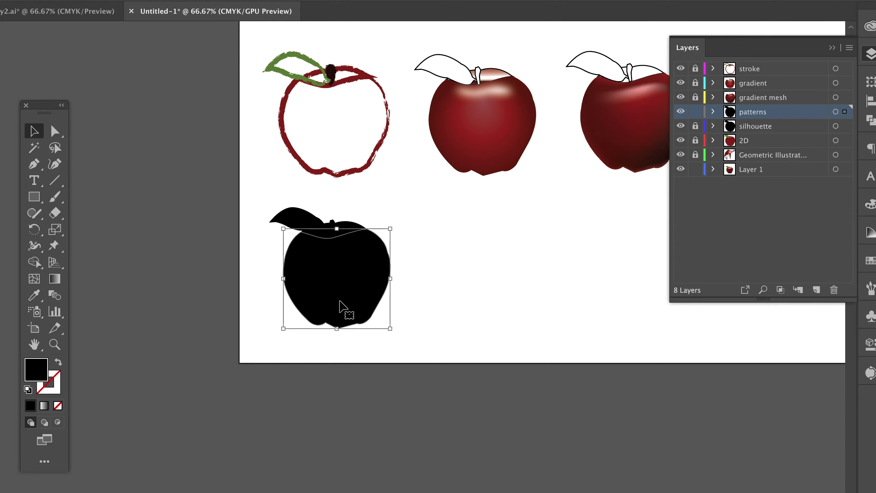
pyautogui.hotkey('ctrl', 'a')
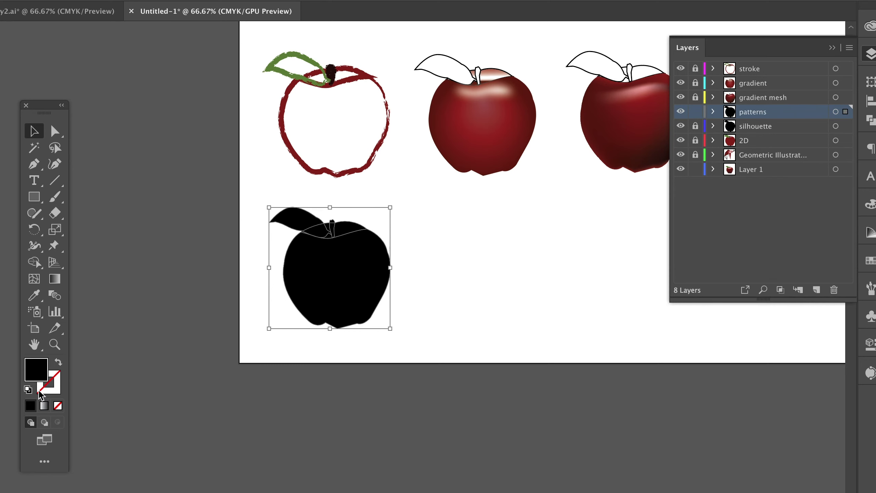
# Make the apple white with black stroke, park a spare copy, and load Decorative Legacy patterns.
pyautogui.click(27, 390)
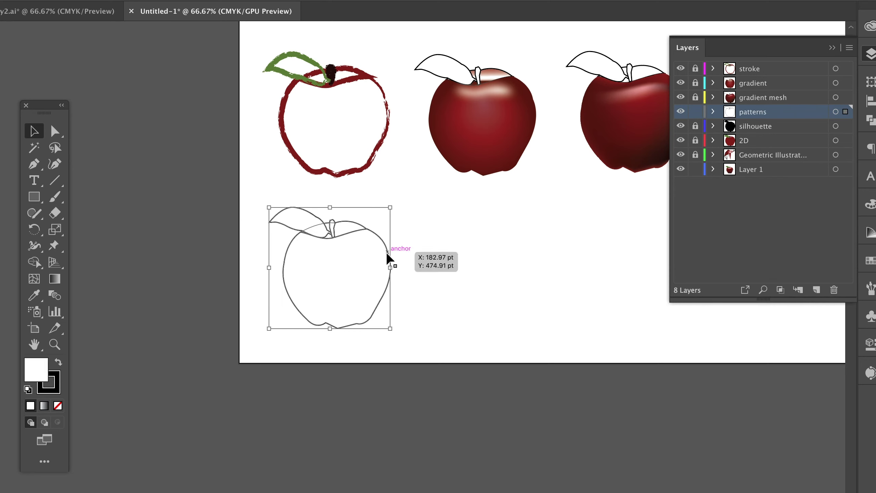
pyautogui.moveTo(386, 252); pyautogui.dragTo(172, 179)
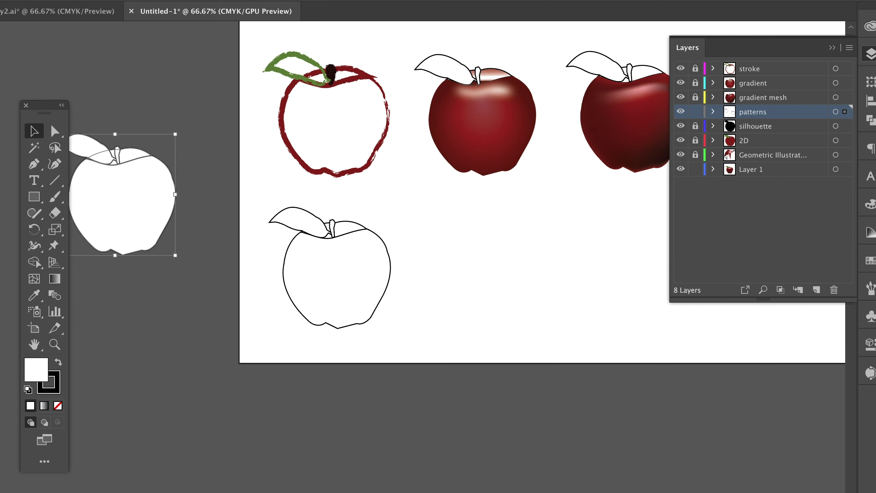
pyautogui.click(871, 260)
pyautogui.moveTo(853, 343); pyautogui.dragTo(853, 434)
pyautogui.click(704, 423)
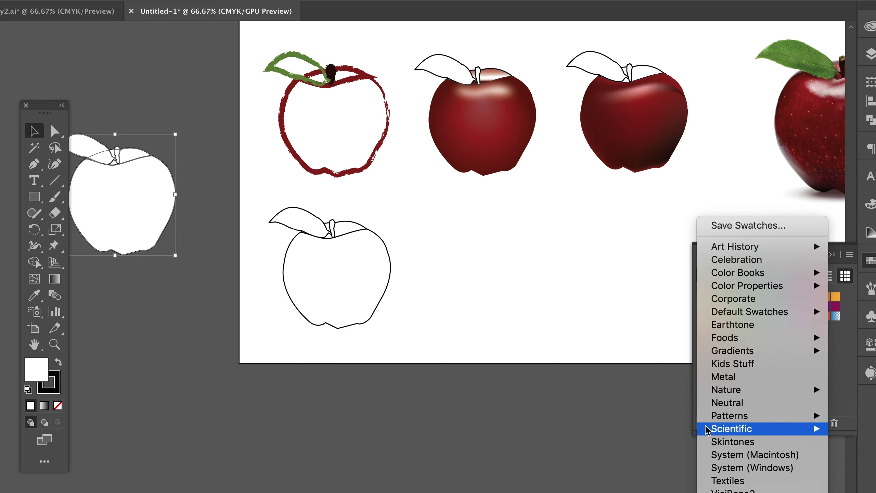
pyautogui.moveTo(713, 418)
pyautogui.moveTo(603, 425)
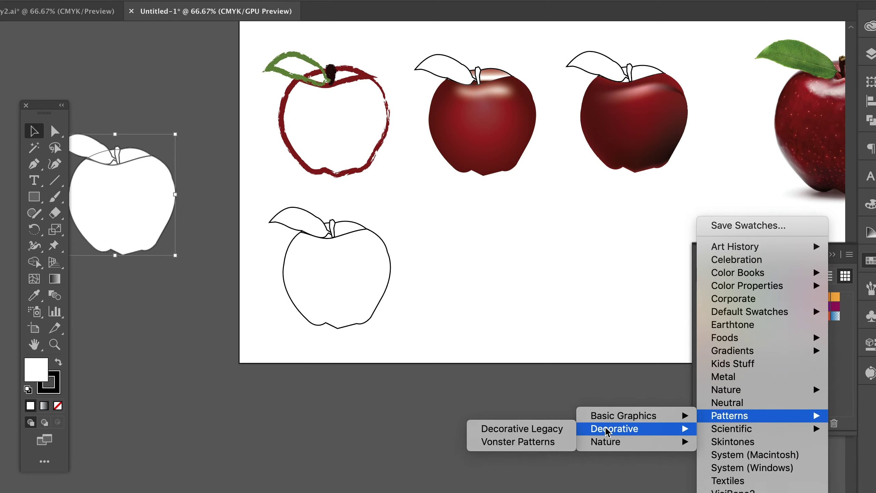
pyautogui.click(549, 431)
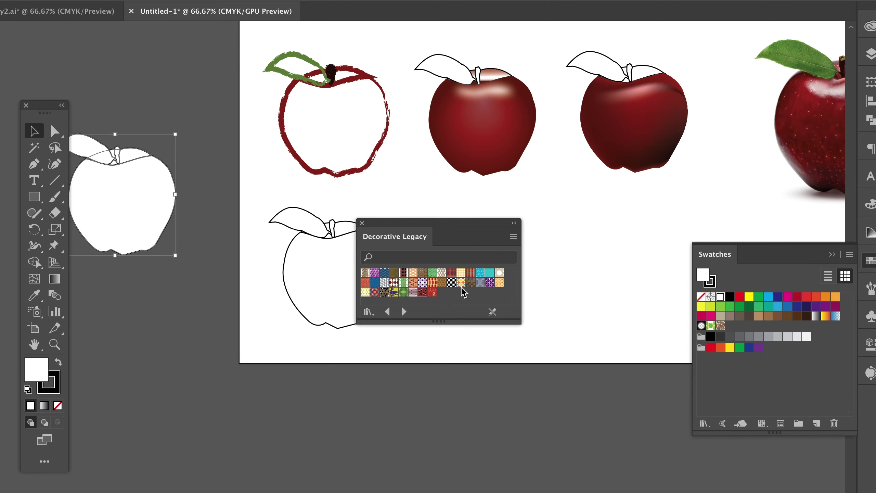
# Fill the apple body and top crescent with dark red plaid patterns.
pyautogui.moveTo(448, 222); pyautogui.dragTo(191, 285)
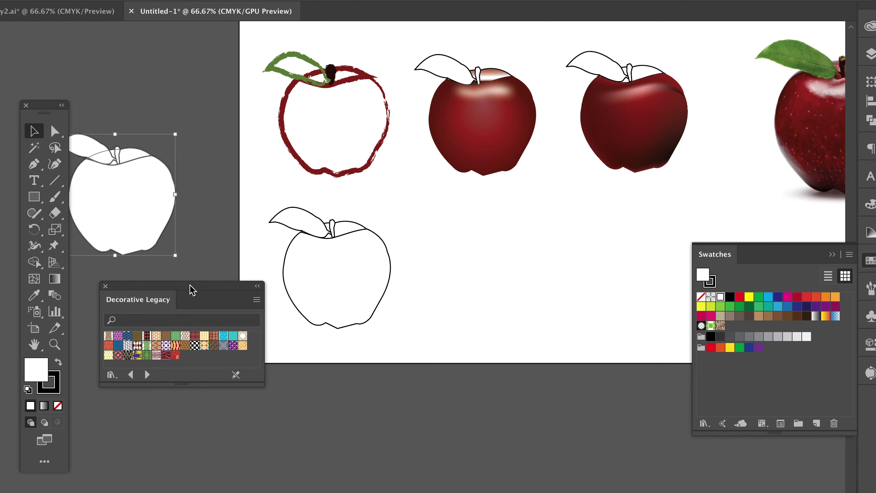
pyautogui.click(385, 289)
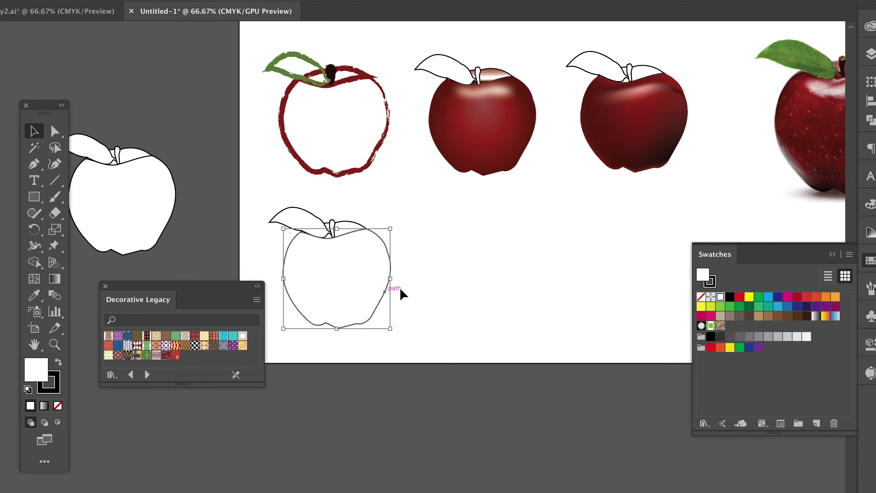
pyautogui.click(175, 356)
pyautogui.click(351, 223)
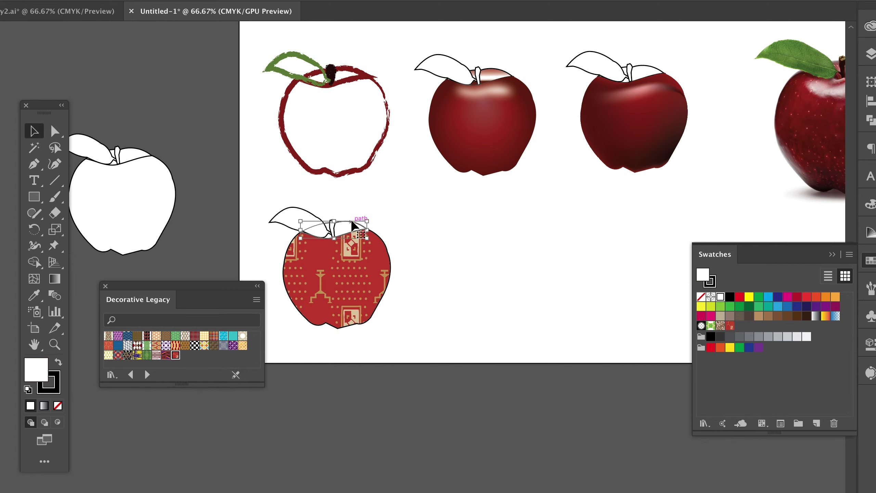
pyautogui.click(194, 336)
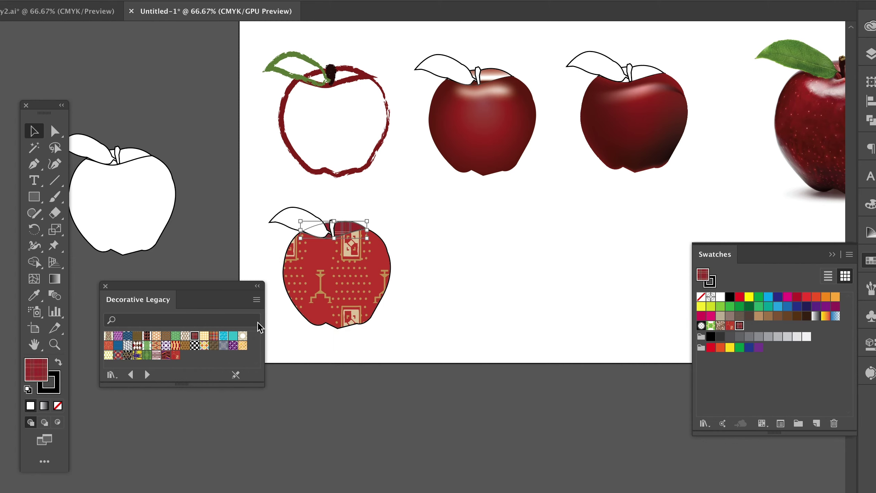
pyautogui.click(379, 296)
pyautogui.click(195, 336)
pyautogui.click(311, 442)
# Give the crescent a red-black geometric pattern, the leaf green, and the stem brown honeycomb.
pyautogui.click(355, 225)
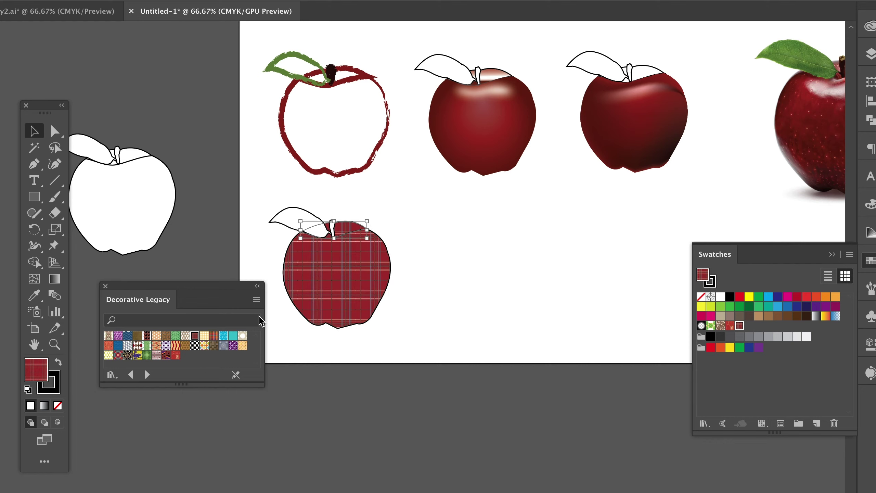
pyautogui.click(166, 355)
pyautogui.click(312, 222)
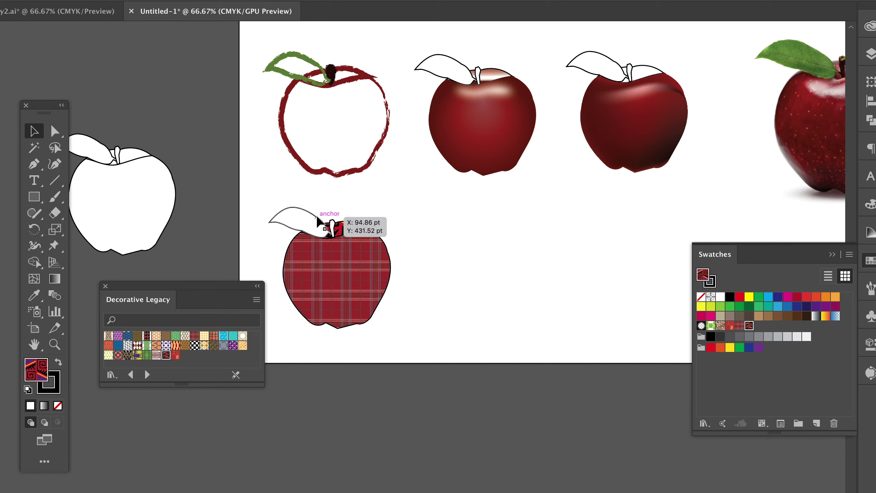
pyautogui.click(175, 336)
pyautogui.click(413, 416)
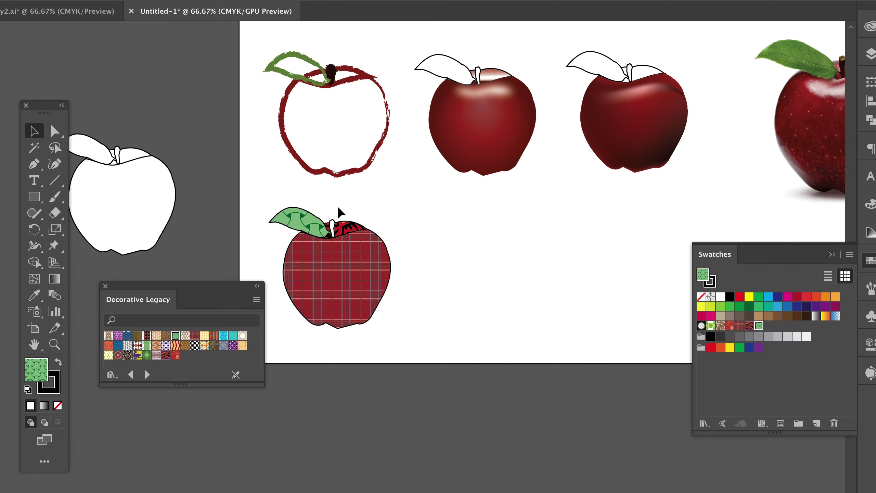
pyautogui.click(333, 226)
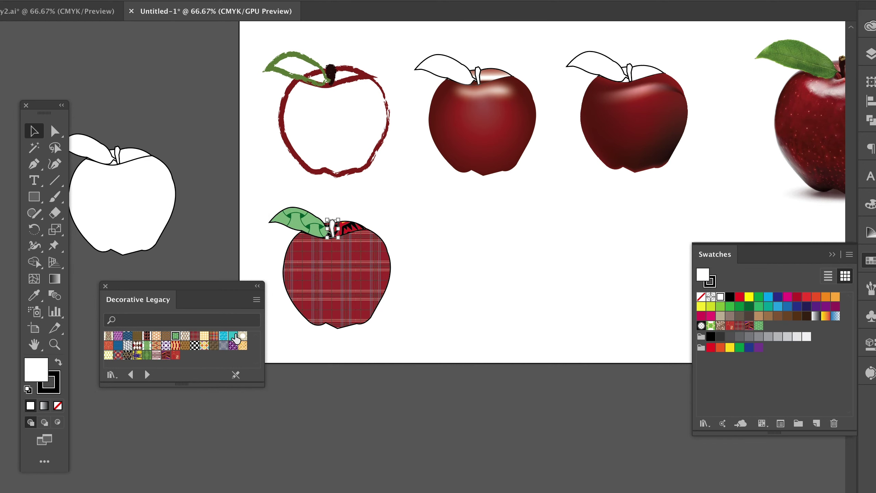
pyautogui.click(186, 345)
pyautogui.click(392, 414)
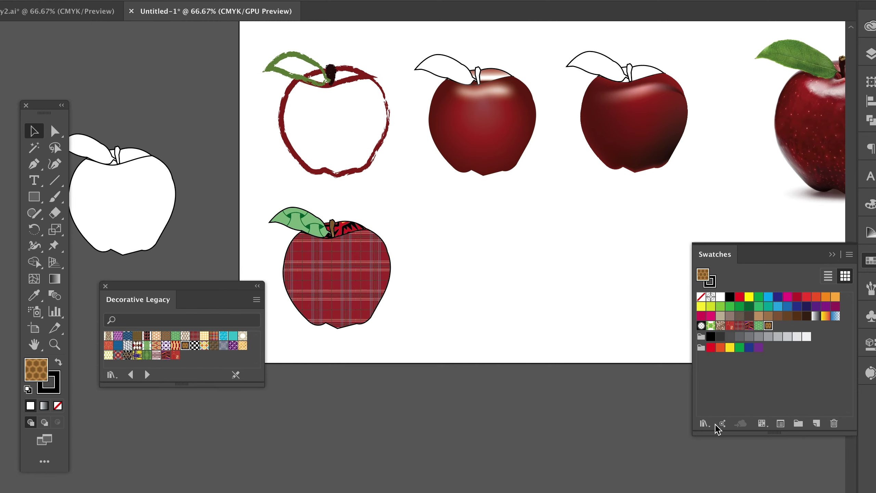
pyautogui.click(704, 424)
# Load the Basic Graphics_Dots library and duplicate the plaid apple body.
pyautogui.moveTo(707, 426)
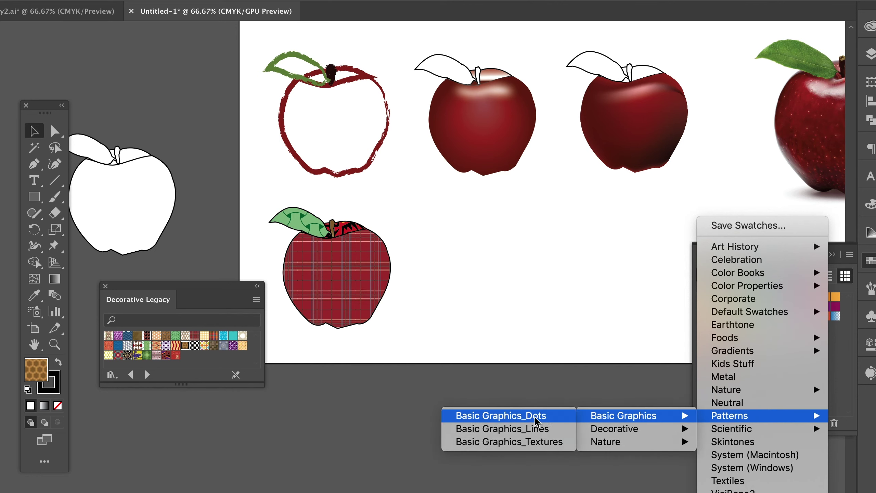
pyautogui.click(534, 415)
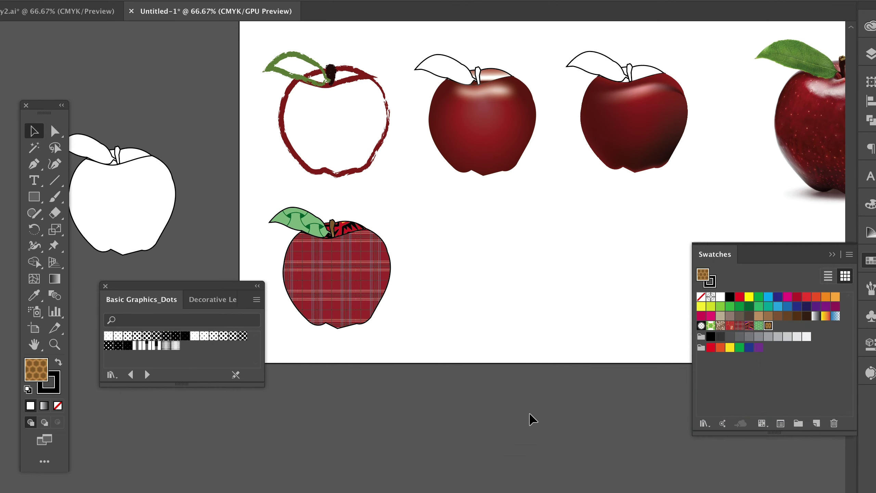
pyautogui.moveTo(233, 287); pyautogui.dragTo(215, 313)
pyautogui.click(348, 285)
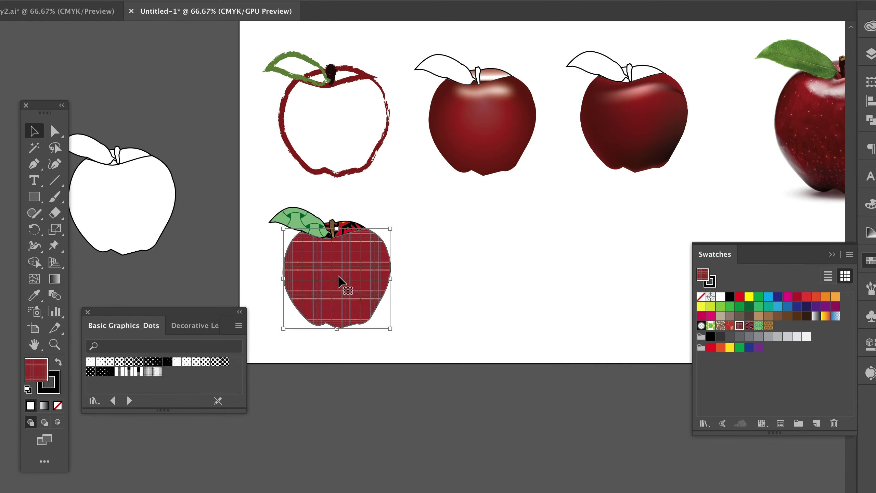
pyautogui.moveTo(342, 281); pyautogui.dragTo(441, 334)
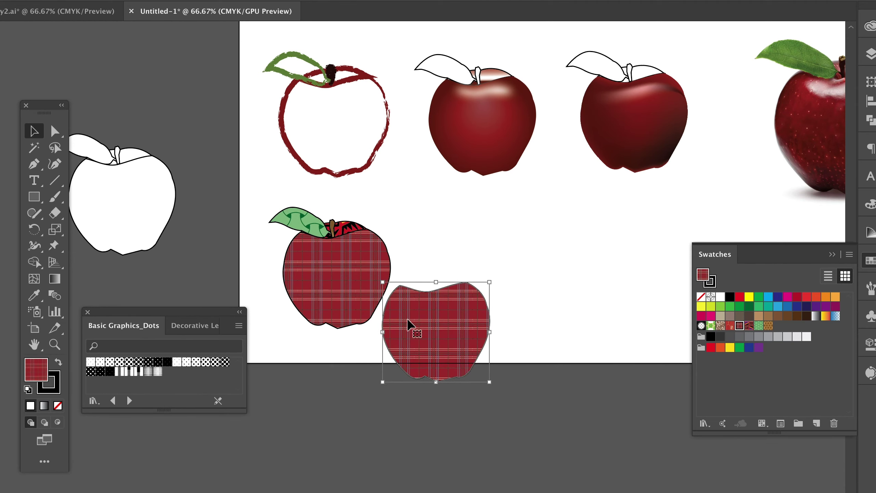
# Fill the original plaid apple with a sampled solid crimson.
pyautogui.click(366, 295)
pyautogui.click(34, 295)
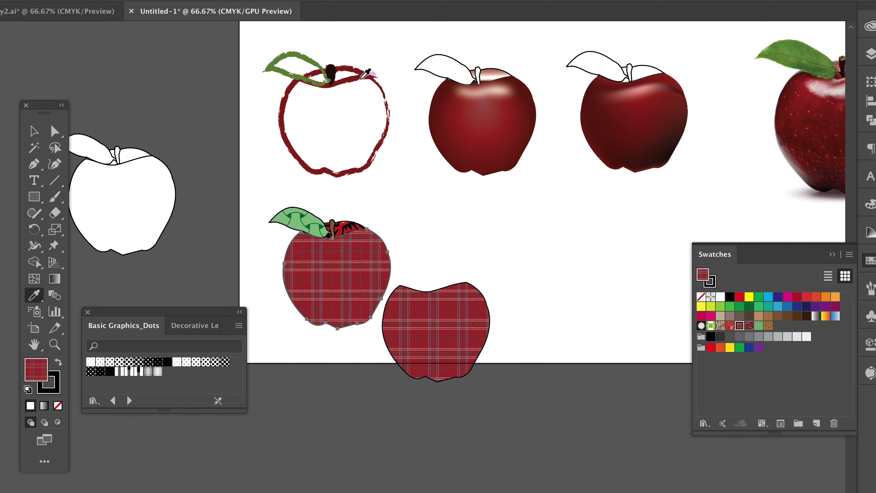
pyautogui.click(797, 297)
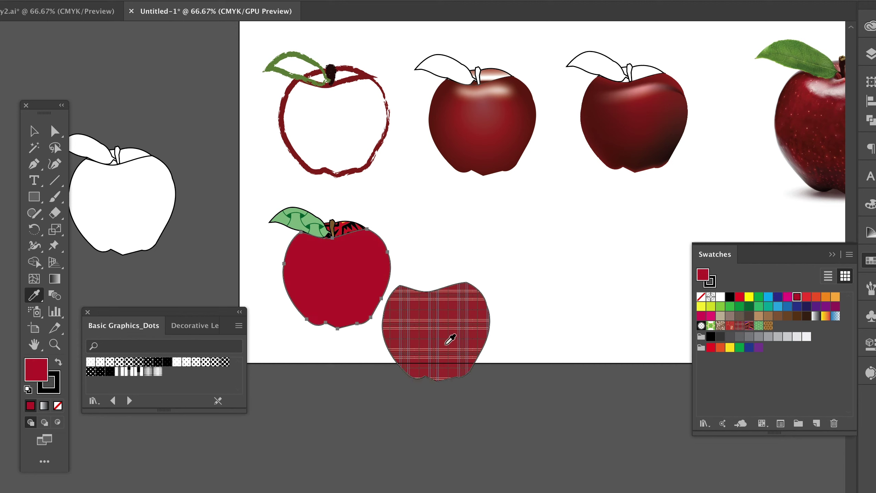
pyautogui.click(30, 135)
# Fill the duplicate with the black dot pattern and lay it over the crimson apple.
pyautogui.click(445, 366)
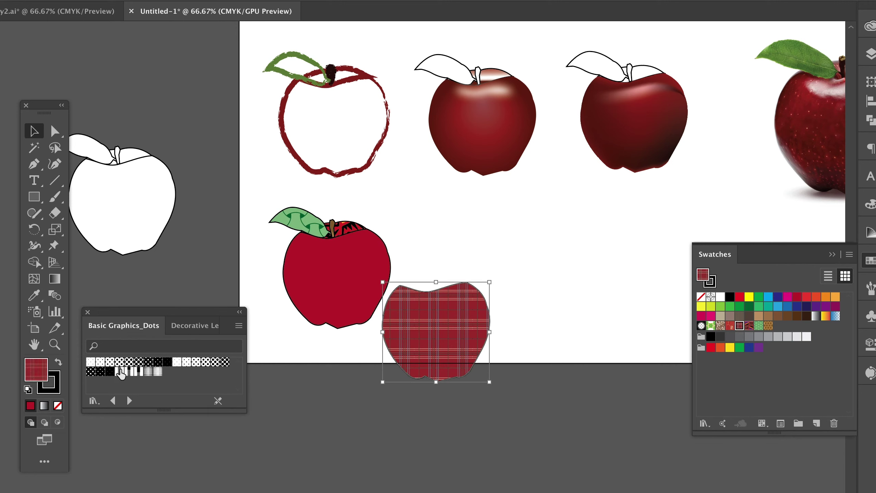
pyautogui.click(110, 361)
pyautogui.moveTo(475, 322); pyautogui.dragTo(374, 269)
pyautogui.click(613, 269)
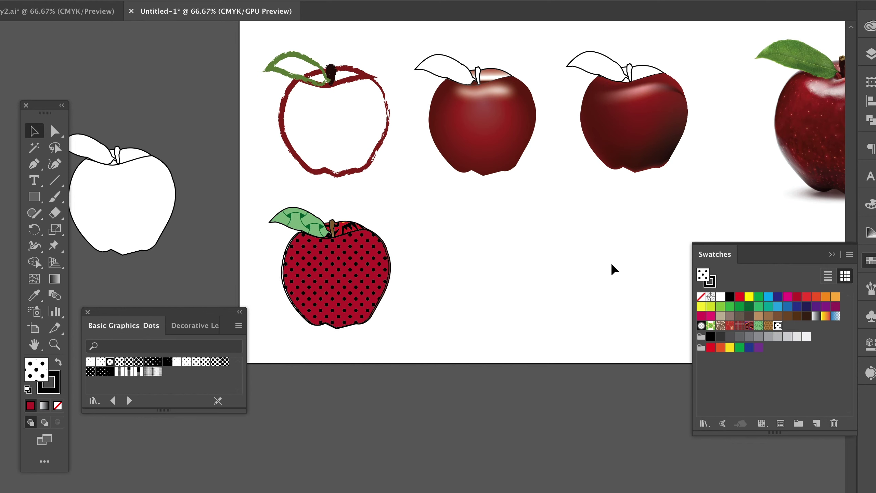
pyautogui.moveTo(611, 219); pyautogui.dragTo(601, 200)
# Move the photo apple below the artboard and the blank outline apple into the empty spot.
pyautogui.click(710, 156)
pyautogui.moveTo(749, 147); pyautogui.dragTo(398, 374)
pyautogui.moveTo(445, 326); pyautogui.dragTo(437, 492)
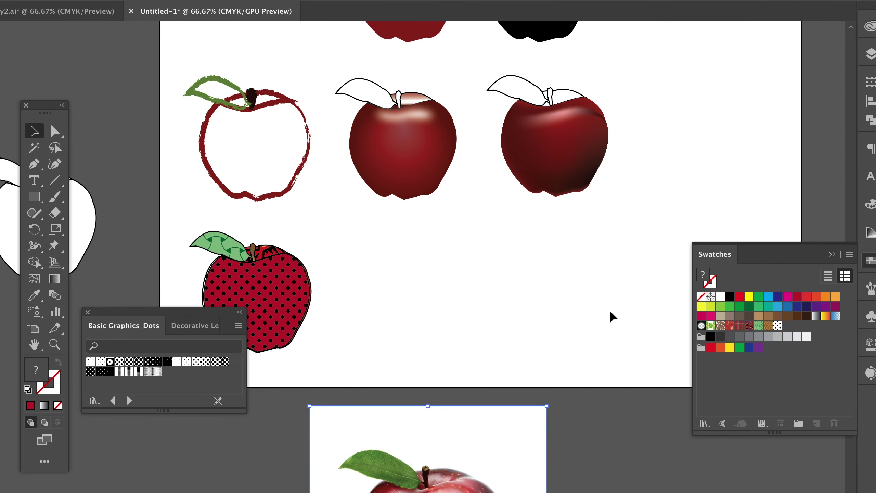
pyautogui.moveTo(453, 437); pyautogui.dragTo(476, 419)
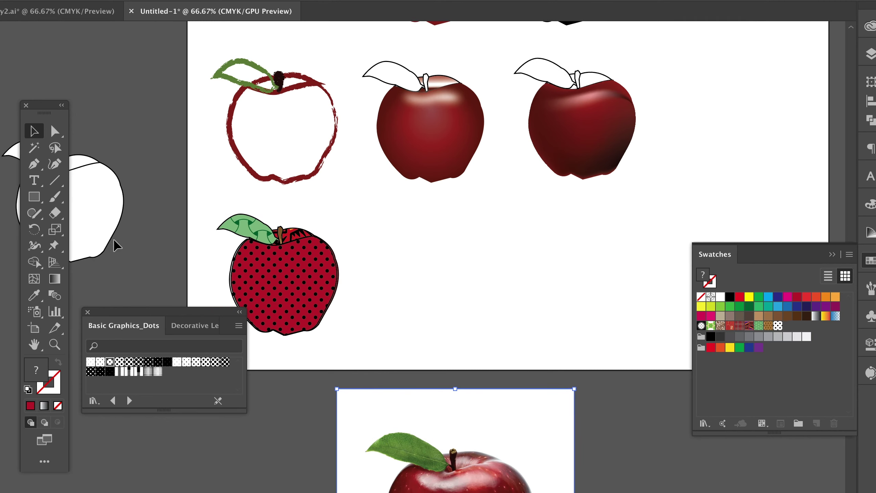
pyautogui.moveTo(84, 185); pyautogui.dragTo(610, 250)
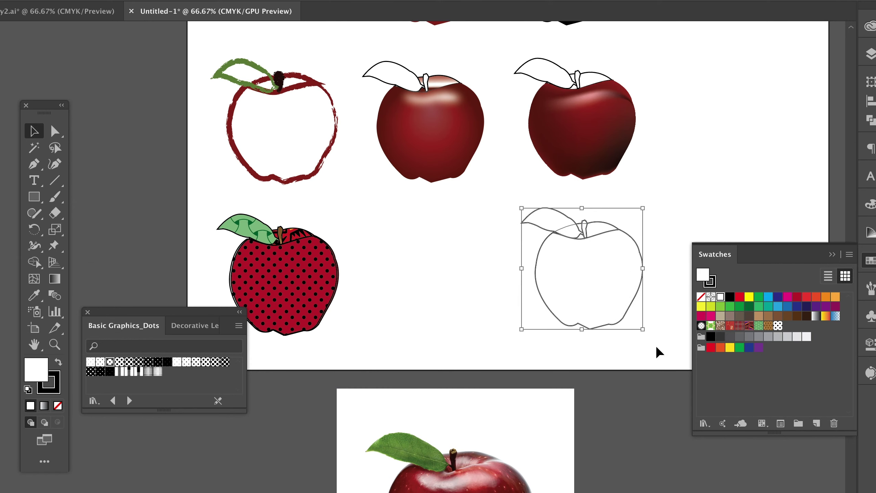
# Tear off the Type tools flyout and zoom to 100% on the outline apple.
pyautogui.click(37, 185)
pyautogui.moveTo(38, 189); pyautogui.dragTo(89, 185)
pyautogui.moveTo(146, 185); pyautogui.dragTo(204, 194)
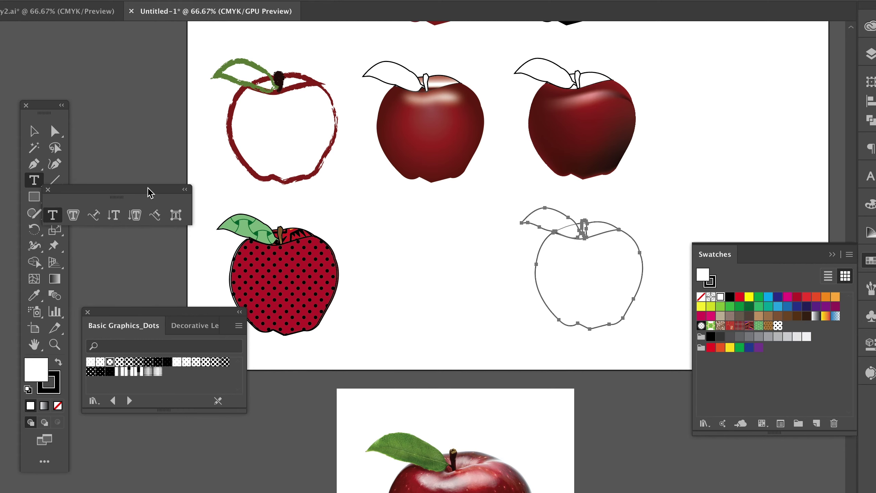
pyautogui.moveTo(149, 192); pyautogui.dragTo(778, 123)
pyautogui.hotkey('ctrl', '1')
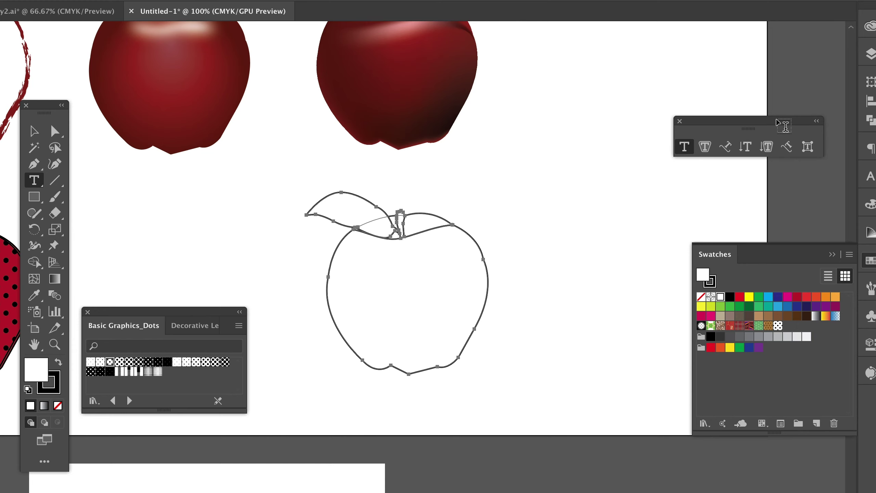
pyautogui.scroll(-2, 571, 291)
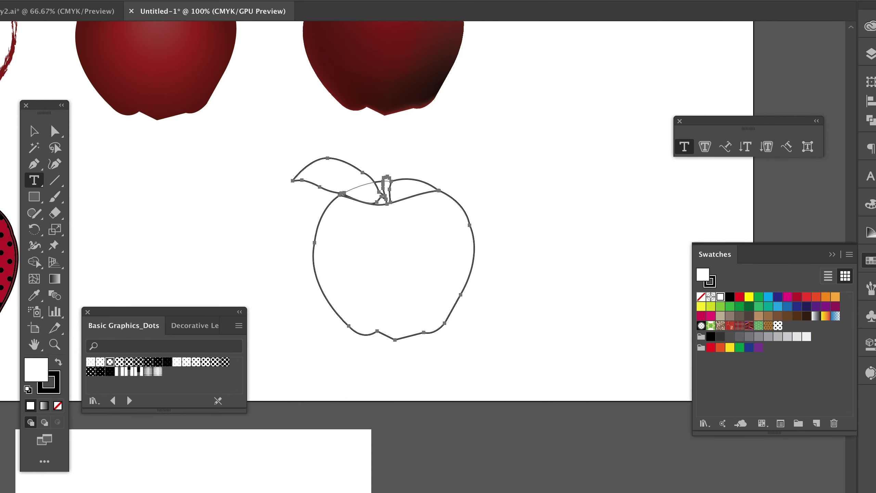
pyautogui.click(870, 53)
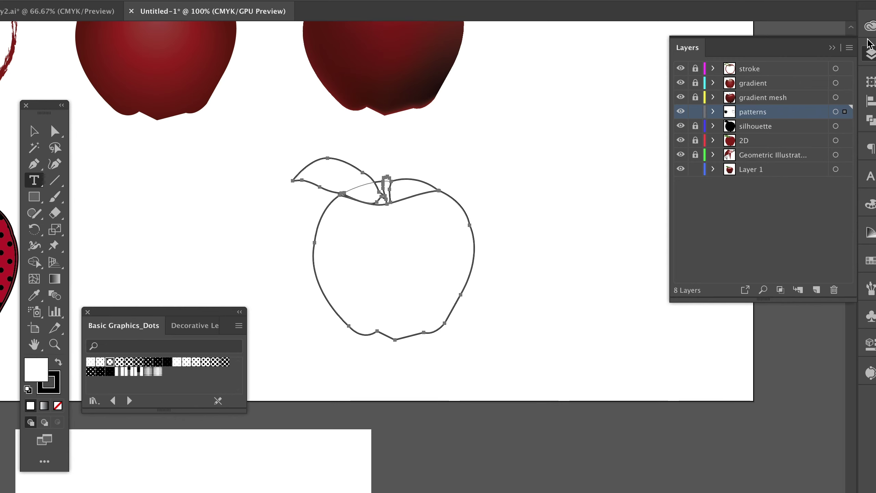
pyautogui.click(832, 51)
pyautogui.click(34, 132)
pyautogui.click(561, 216)
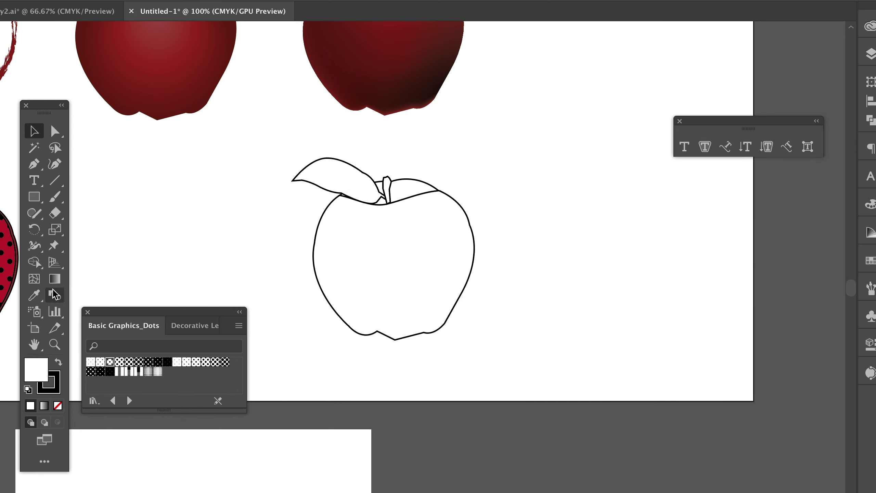
pyautogui.click(39, 186)
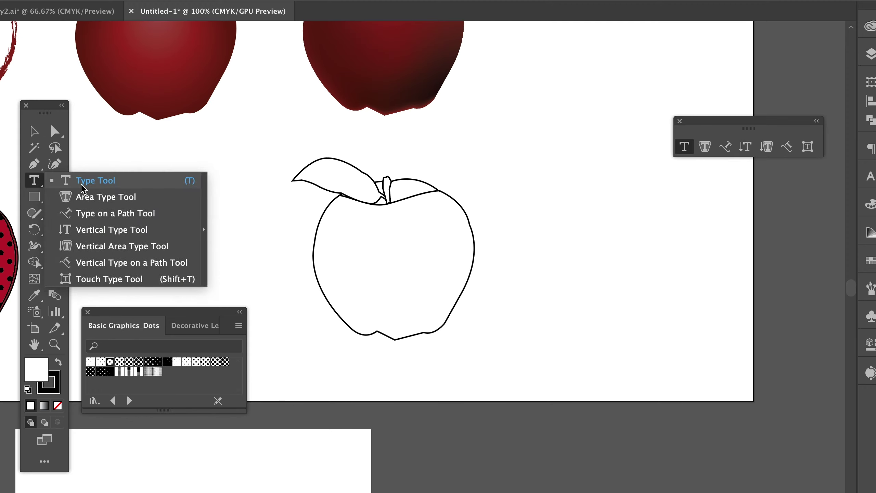
# Type APPLE beside the apple and set it in Obelix Pro Bold.
pyautogui.click(591, 290)
pyautogui.write('APPLE')
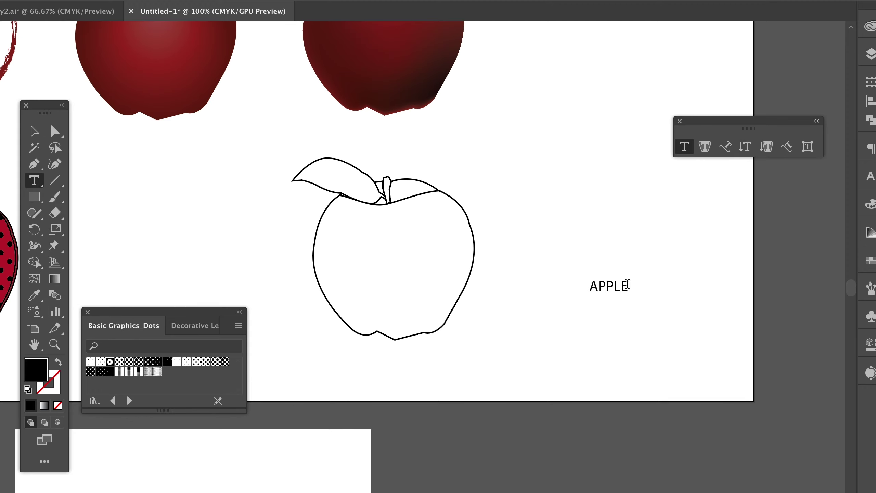
pyautogui.moveTo(626, 286); pyautogui.dragTo(589, 285)
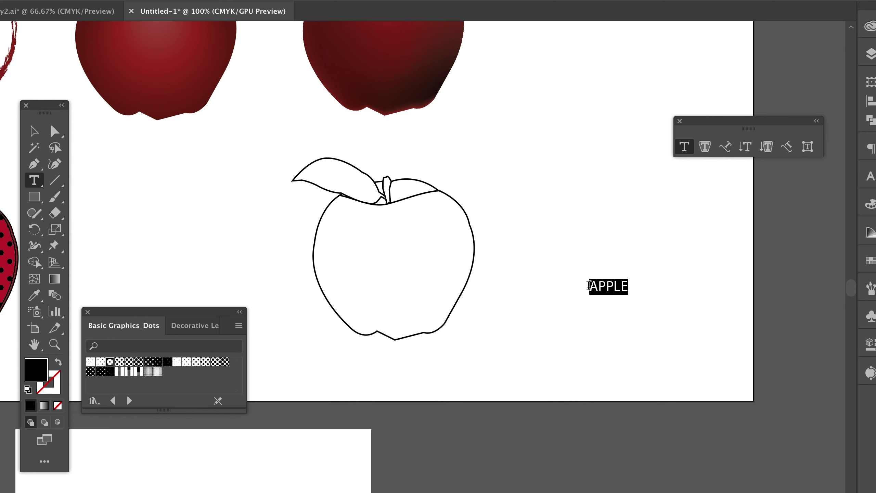
pyautogui.click(539, 4)
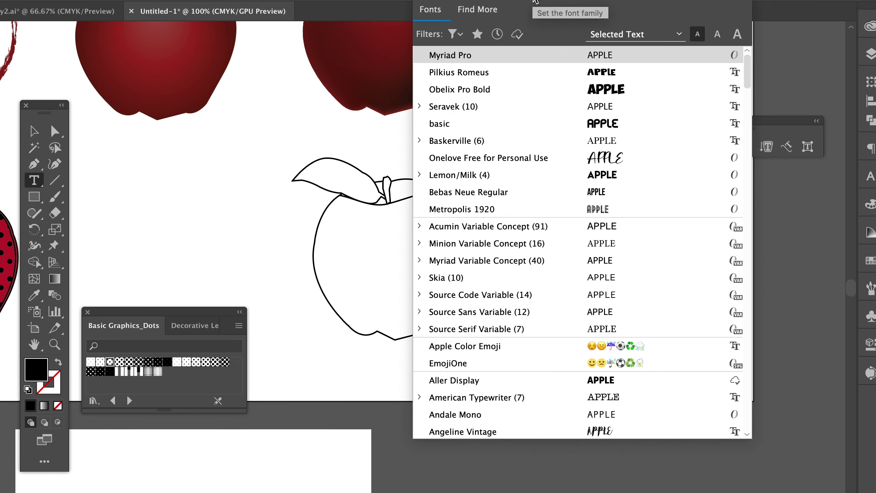
pyautogui.click(558, 94)
pyautogui.press('Escape')
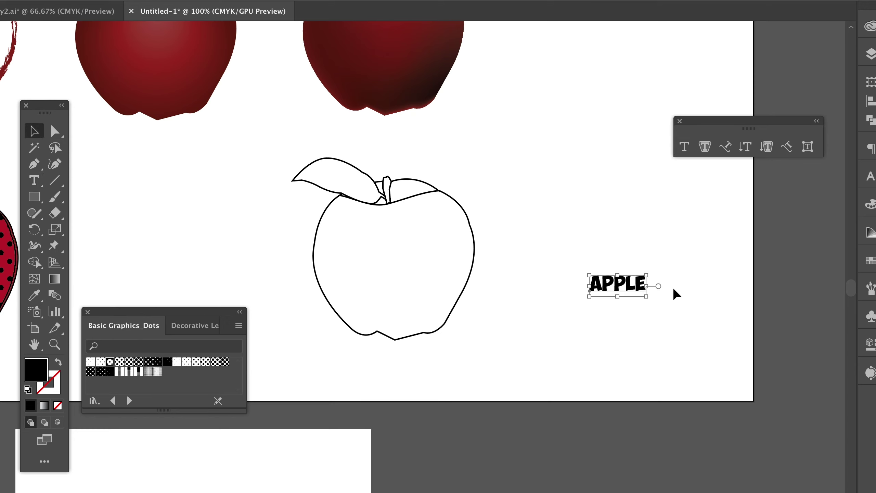
# Enlarge the APPLE text and fit it across the outline apple's body.
pyautogui.moveTo(647, 275); pyautogui.dragTo(776, 205)
pyautogui.moveTo(740, 247); pyautogui.dragTo(463, 259)
pyautogui.moveTo(498, 218); pyautogui.dragTo(467, 214)
pyautogui.moveTo(448, 269); pyautogui.dragTo(452, 271)
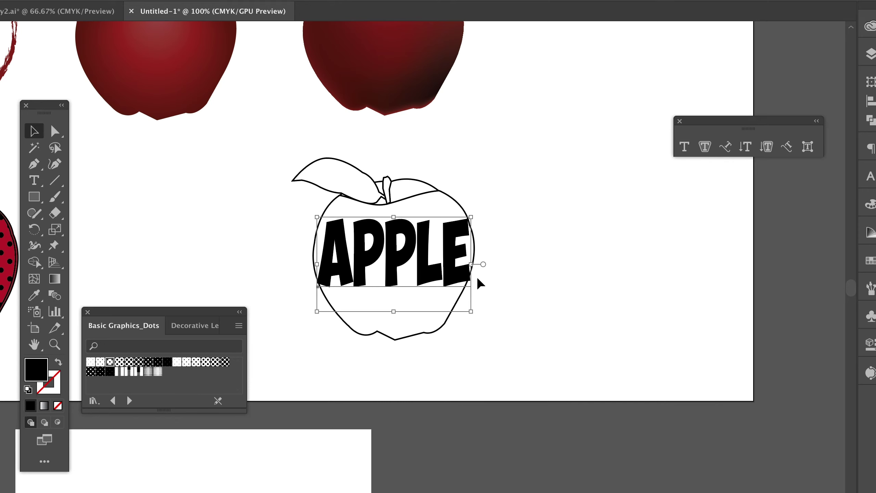
# With Touch Type, raise and enlarge the A and stretch the first P taller.
pyautogui.click(808, 147)
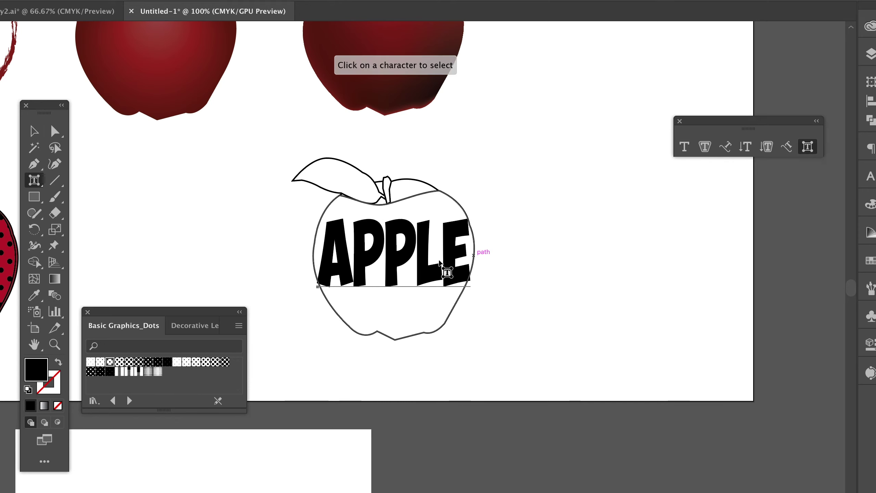
pyautogui.moveTo(342, 280); pyautogui.dragTo(344, 267)
pyautogui.moveTo(354, 201); pyautogui.dragTo(350, 229)
pyautogui.click(389, 252)
pyautogui.moveTo(403, 211); pyautogui.dragTo(399, 256)
# Enlarge and lower the second P, then undo the letter adjustments.
pyautogui.click(423, 225)
pyautogui.moveTo(438, 211); pyautogui.dragTo(462, 174)
pyautogui.moveTo(448, 181); pyautogui.dragTo(436, 212)
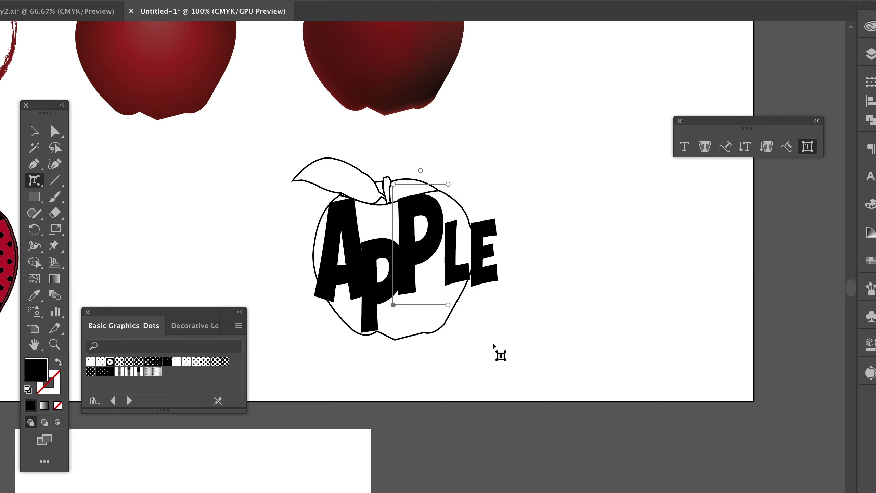
pyautogui.click(44, 136)
pyautogui.press('super+z')
pyautogui.press('super+z')
pyautogui.press('super+z')
pyautogui.press('super+z')
pyautogui.press('super+z')
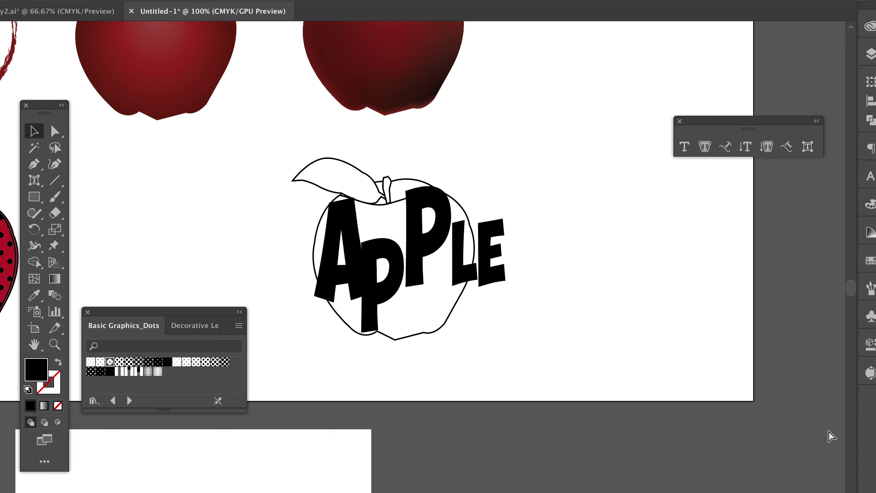
pyautogui.press('super+z')
pyautogui.press('super+z')
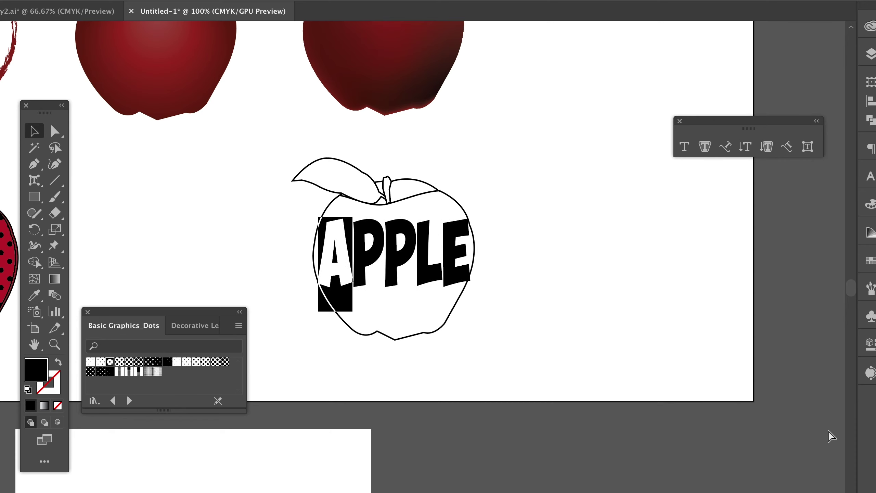
# Undo the last A change, convert APPLE to outlines, and zoom in.
pyautogui.press('super+z')
pyautogui.click(499, 162)
pyautogui.click(428, 264)
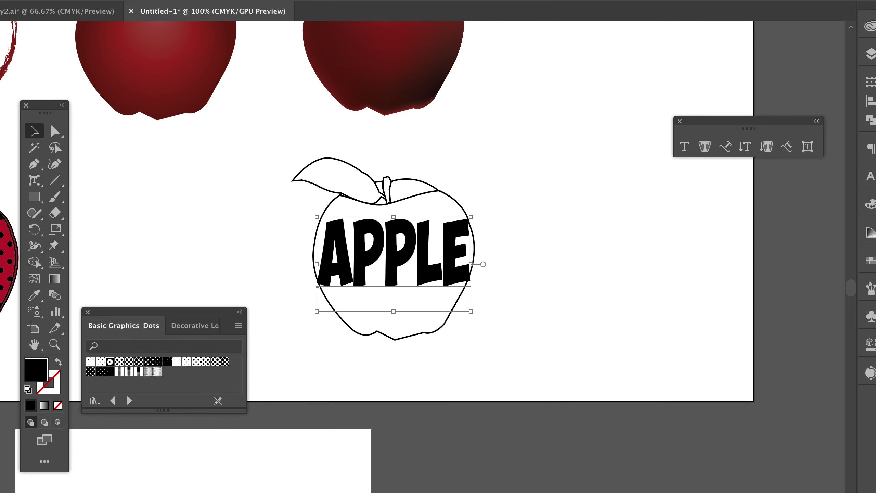
pyautogui.click(169, 0)
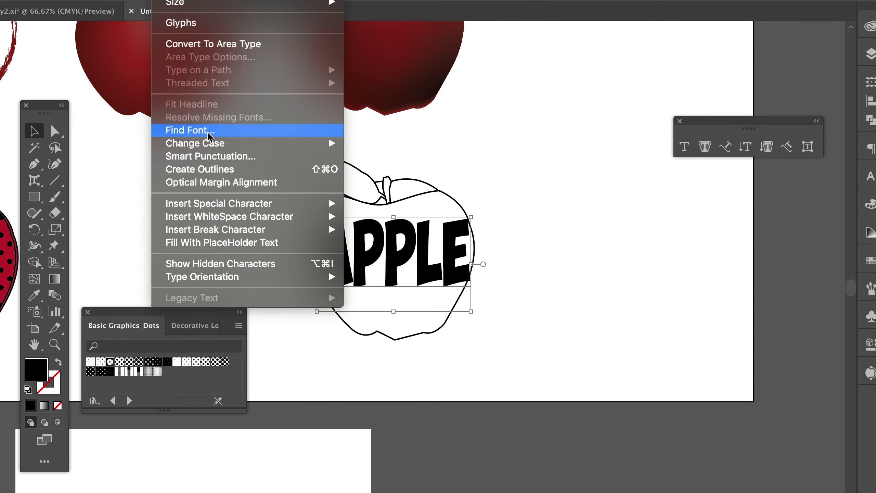
pyautogui.click(211, 172)
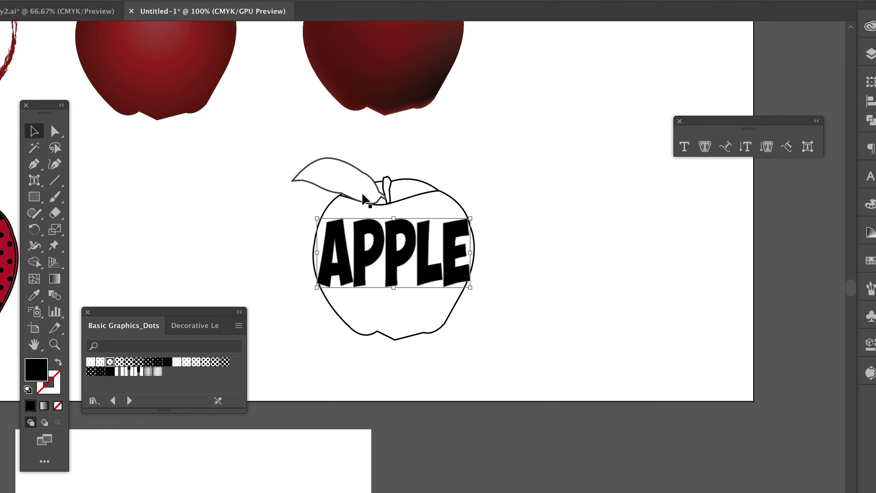
pyautogui.hotkey('ctrl', '=')
pyautogui.hotkey('ctrl', '=')
pyautogui.hotkey('ctrl', '=')
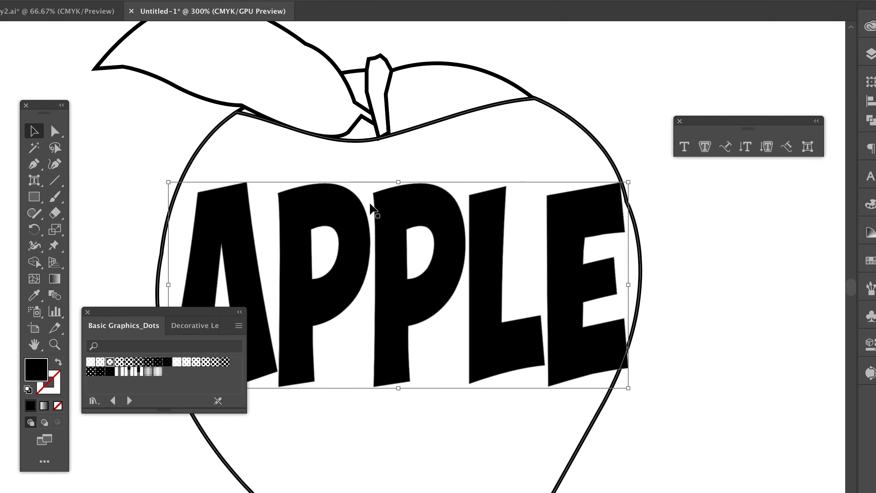
pyautogui.click(88, 312)
# Drag the A's top and leg anchors out to the apple outline.
pyautogui.press('a')
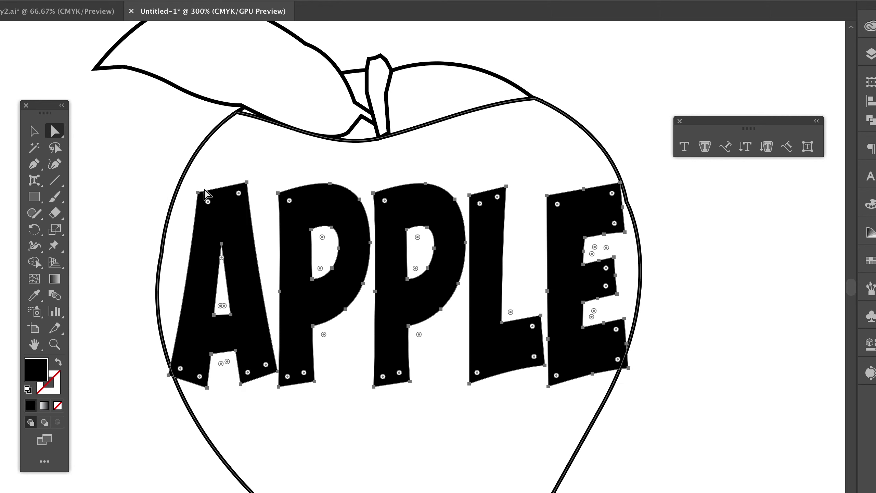
pyautogui.moveTo(201, 192); pyautogui.dragTo(197, 160)
pyautogui.moveTo(248, 182); pyautogui.dragTo(236, 112)
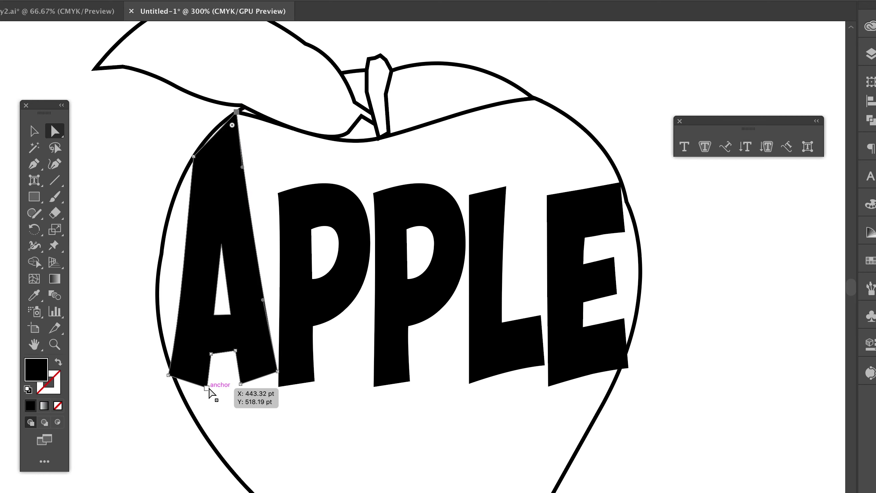
pyautogui.moveTo(206, 388); pyautogui.dragTo(202, 430)
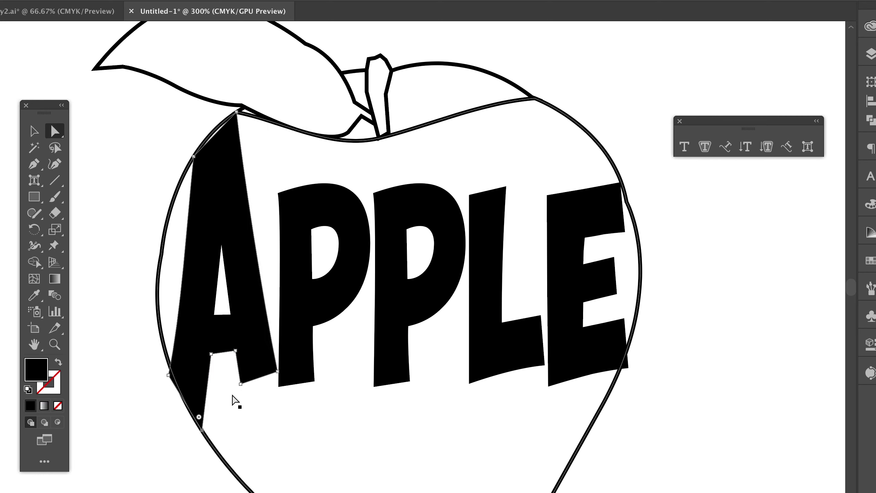
pyautogui.moveTo(240, 384); pyautogui.dragTo(239, 478)
pyautogui.moveTo(278, 371); pyautogui.dragTo(286, 491)
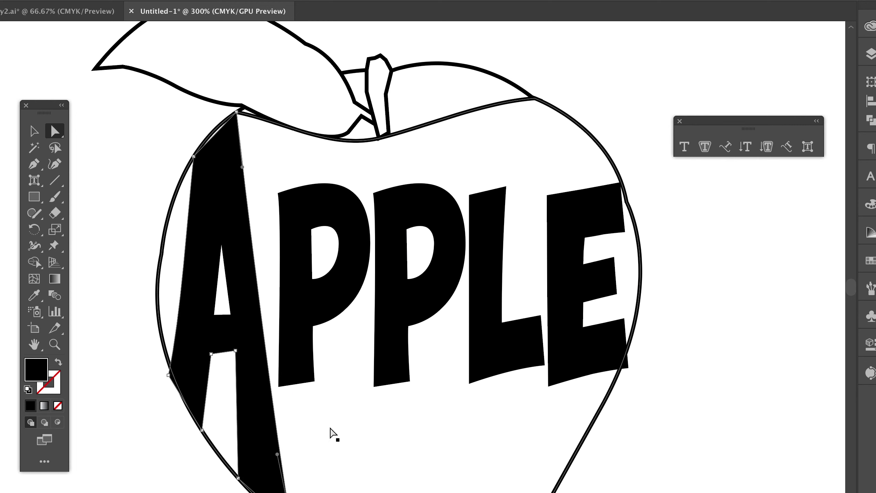
# Raise and smooth the first P's top so it follows the apple's upper curve.
pyautogui.moveTo(278, 193); pyautogui.dragTo(268, 119)
pyautogui.moveTo(330, 186); pyautogui.dragTo(327, 138)
pyautogui.moveTo(359, 200); pyautogui.dragTo(357, 149)
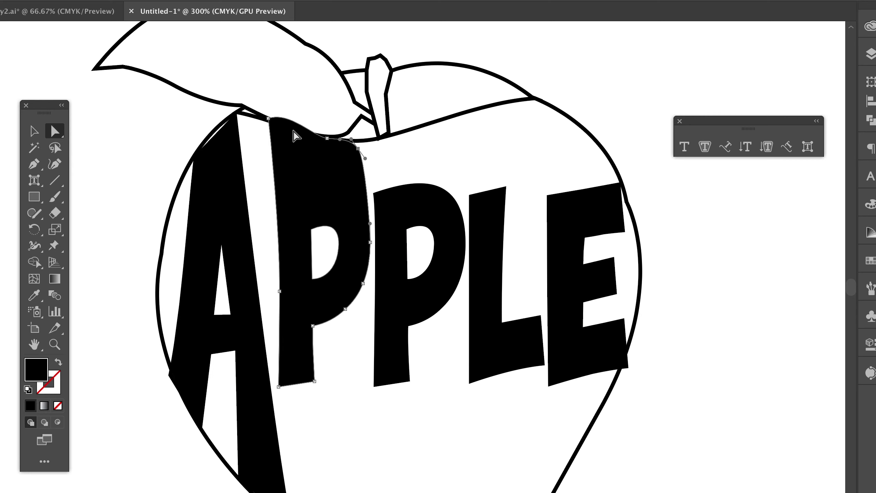
pyautogui.click(54, 163)
pyautogui.moveTo(300, 126); pyautogui.dragTo(300, 131)
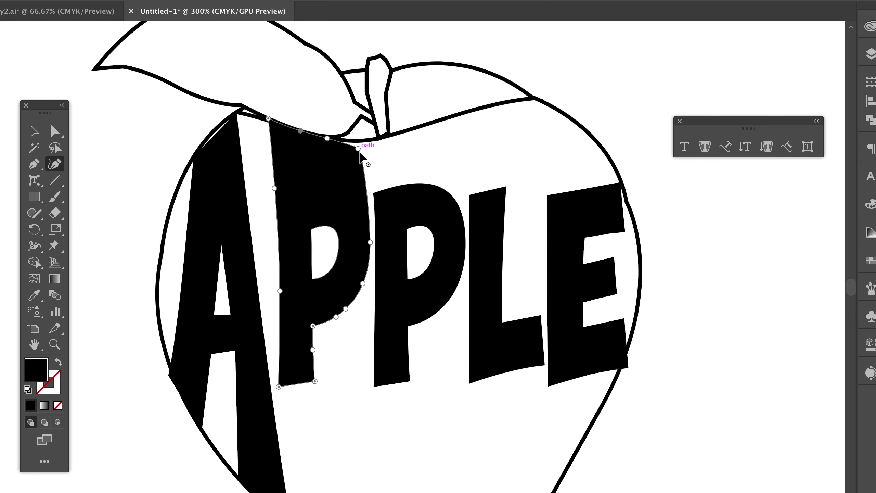
pyautogui.moveTo(358, 149); pyautogui.dragTo(359, 140)
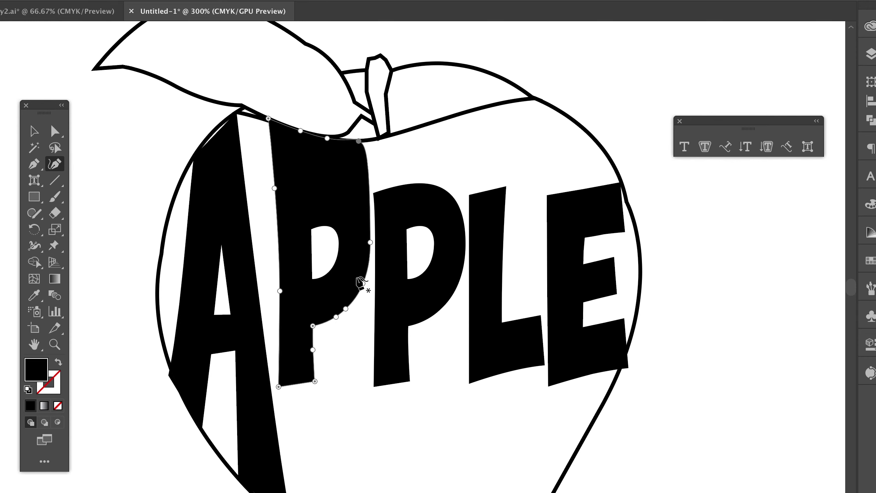
pyautogui.press('v')
pyautogui.click(763, 358)
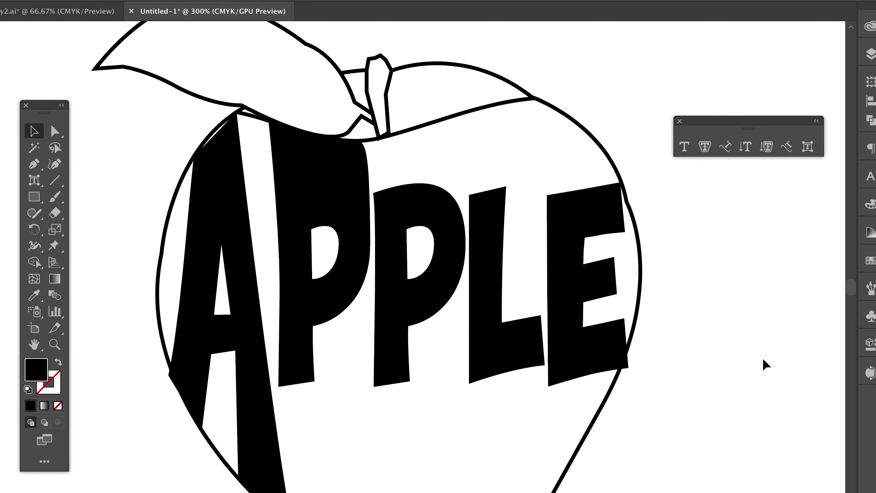
# Make the leaf an area type box with smaller text and type APPLE.
pyautogui.scroll(1, 759, 354)
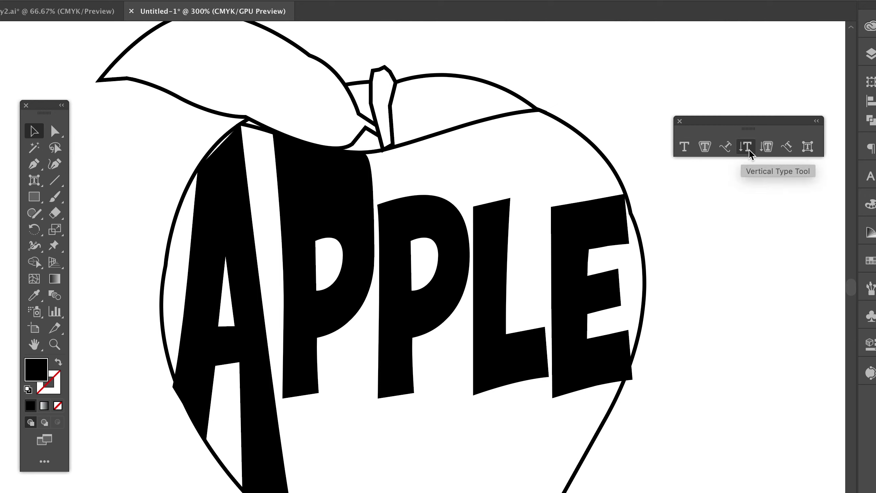
pyautogui.click(705, 149)
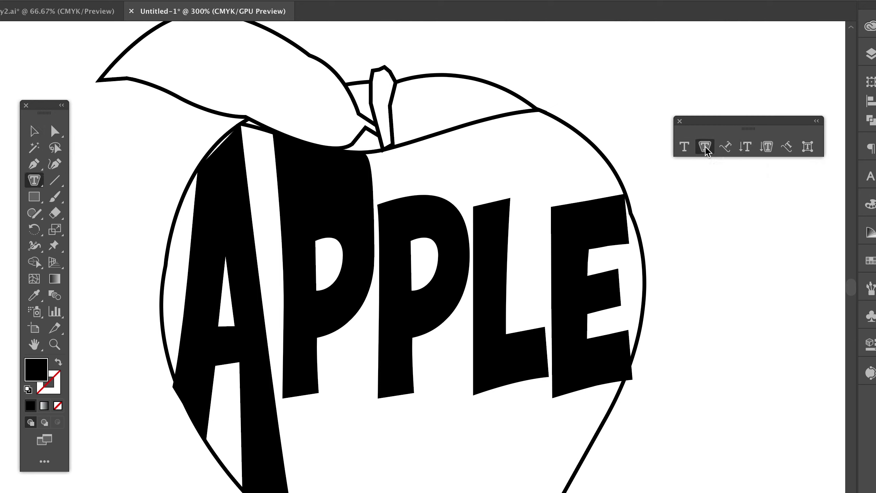
pyautogui.moveTo(579, 109); pyautogui.dragTo(735, 229)
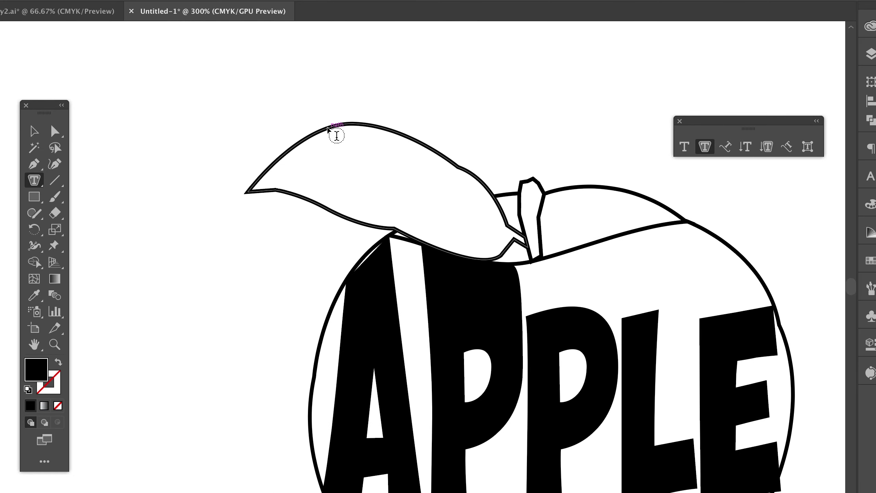
pyautogui.click(337, 135)
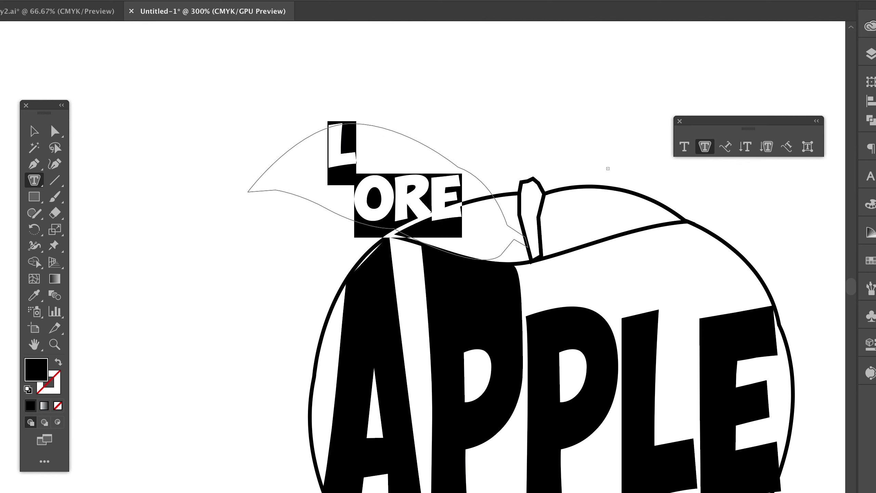
pyautogui.press('super+shift+comma')
pyautogui.press('super+shift+comma')
pyautogui.press('super+shift+comma')
pyautogui.press('super+shift+comma')
pyautogui.press('super+shift+comma')
pyautogui.press('super+shift+comma')
pyautogui.press('super+shift+comma')
pyautogui.press('super+shift+comma')
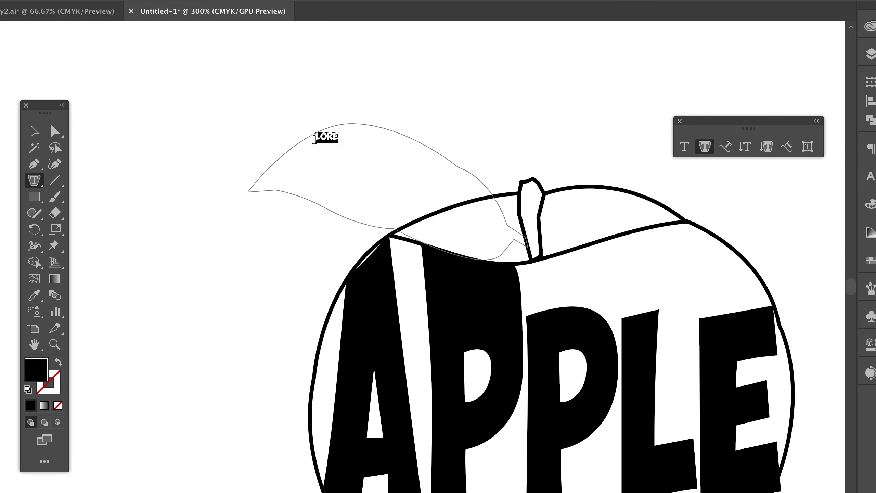
pyautogui.write('APPL;E')
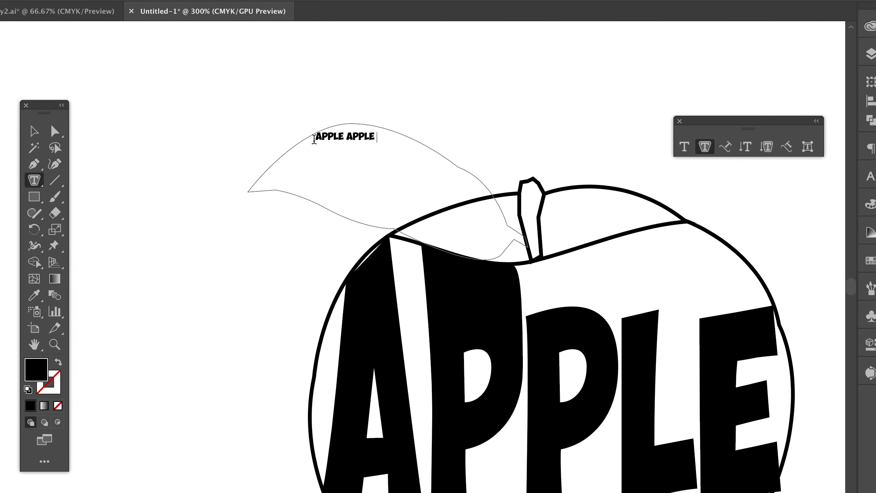
# Paste the APPLE text repeatedly until it fills the leaf.
pyautogui.moveTo(375, 136); pyautogui.dragTo(316, 135)
pyautogui.press('super+c')
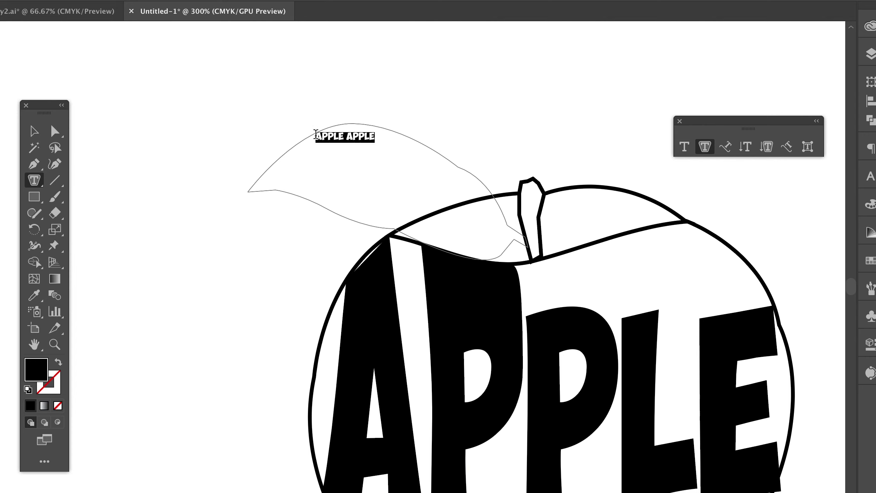
pyautogui.click(376, 138)
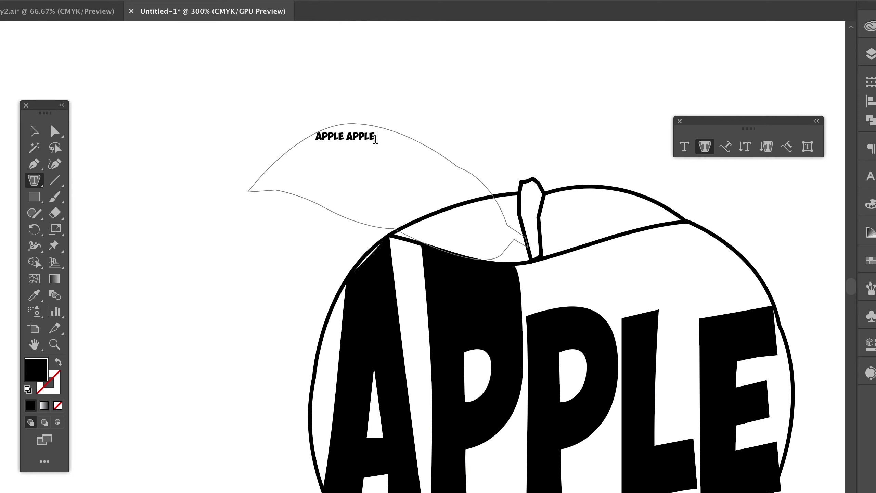
pyautogui.press('super+v')
pyautogui.press('super+v')
pyautogui.press('super+v')
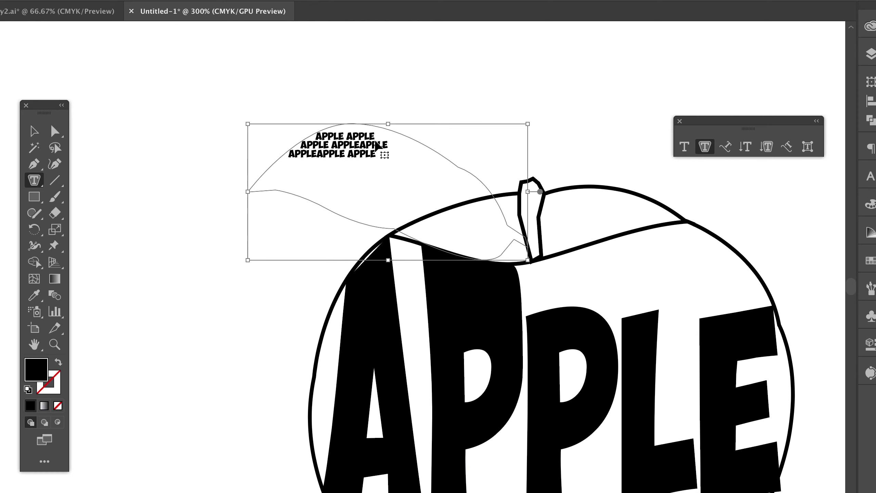
pyautogui.press('super+v')
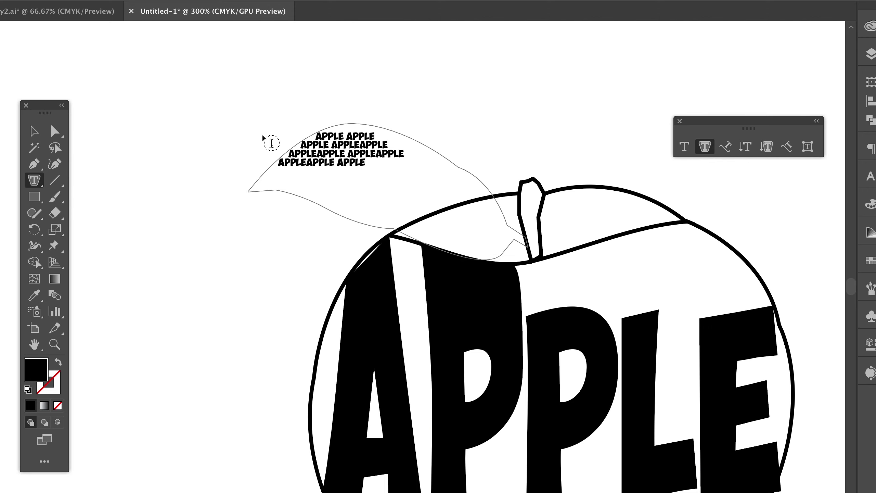
pyautogui.click(34, 130)
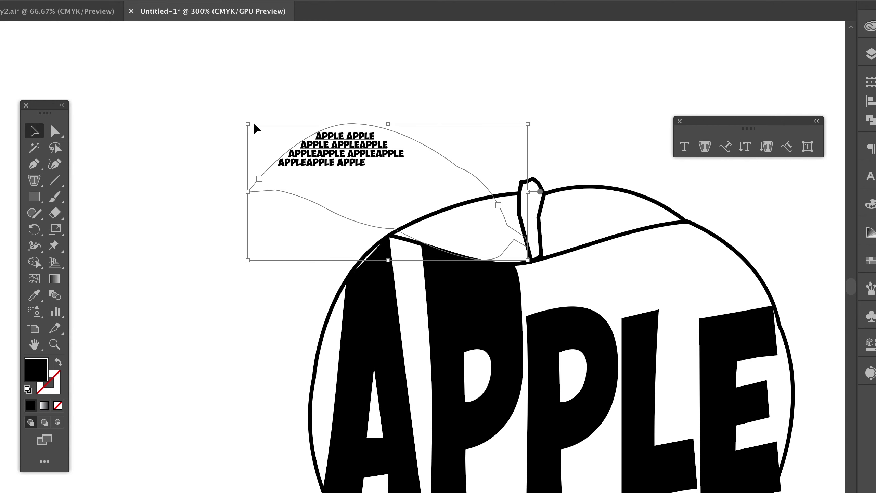
pyautogui.moveTo(737, 222); pyautogui.dragTo(569, 109)
# Try running path text around the apple outline, then dismiss the path-text warning.
pyautogui.click(726, 146)
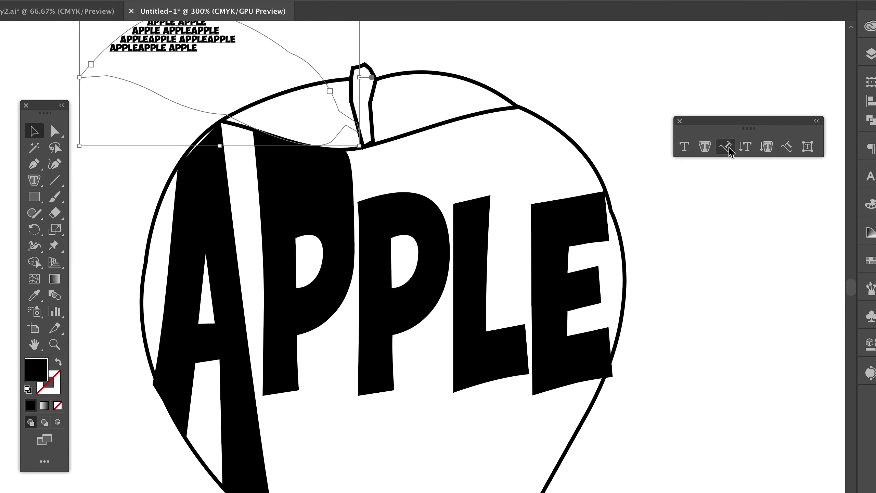
pyautogui.click(569, 135)
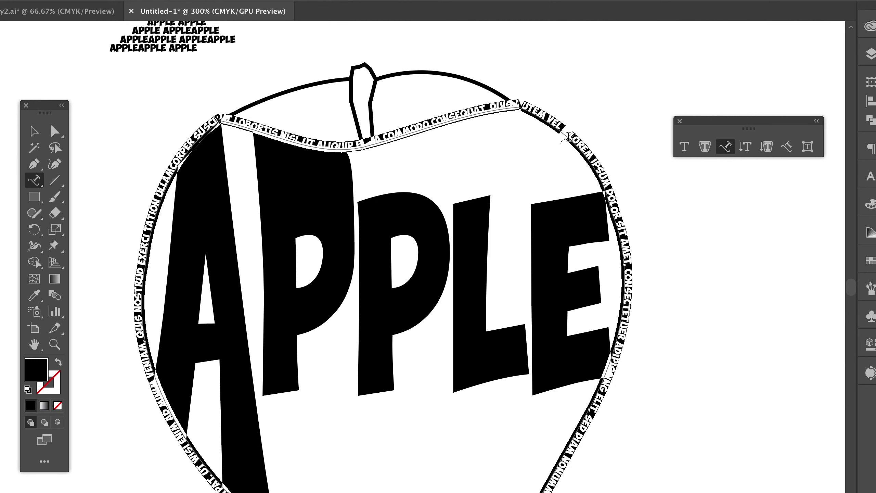
pyautogui.hotkey('ctrl', '-')
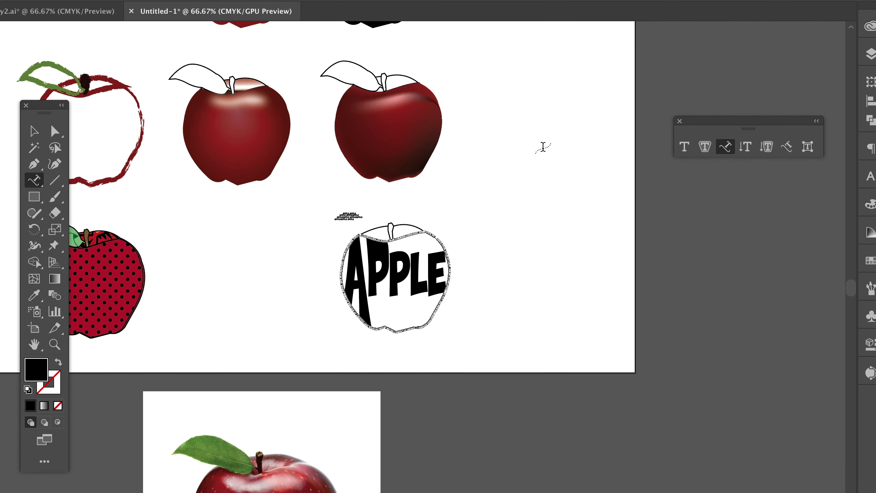
pyautogui.click(464, 205)
pyautogui.click(569, 279)
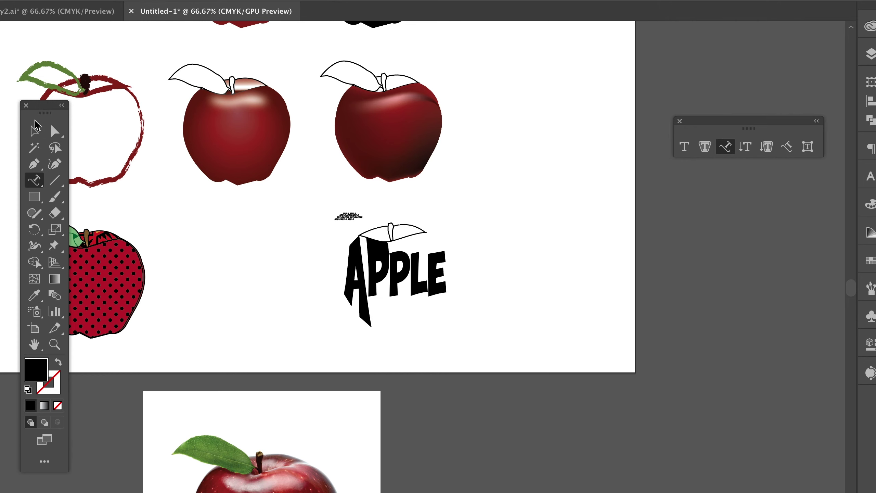
pyautogui.press('v')
# Switch to the y2.ai document and bring the top row of labelled apples into view.
pyautogui.moveTo(307, 178); pyautogui.dragTo(500, 316)
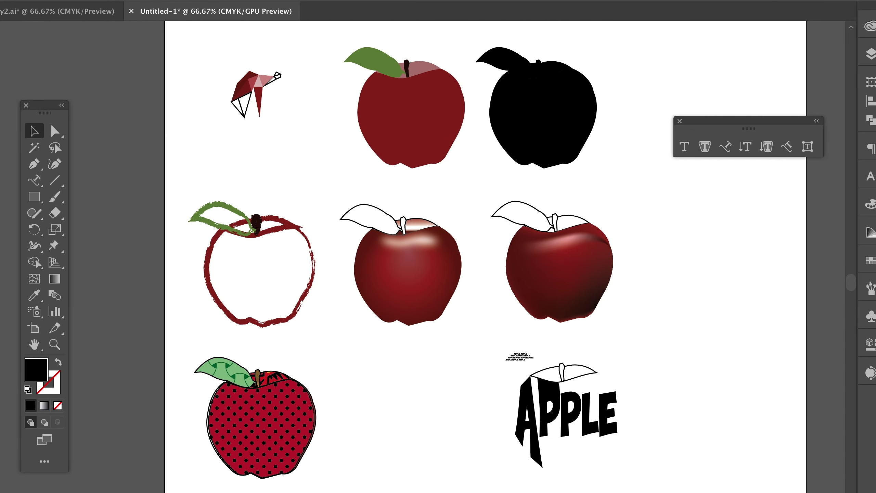
pyautogui.click(59, 11)
pyautogui.moveTo(661, 255); pyautogui.dragTo(579, 359)
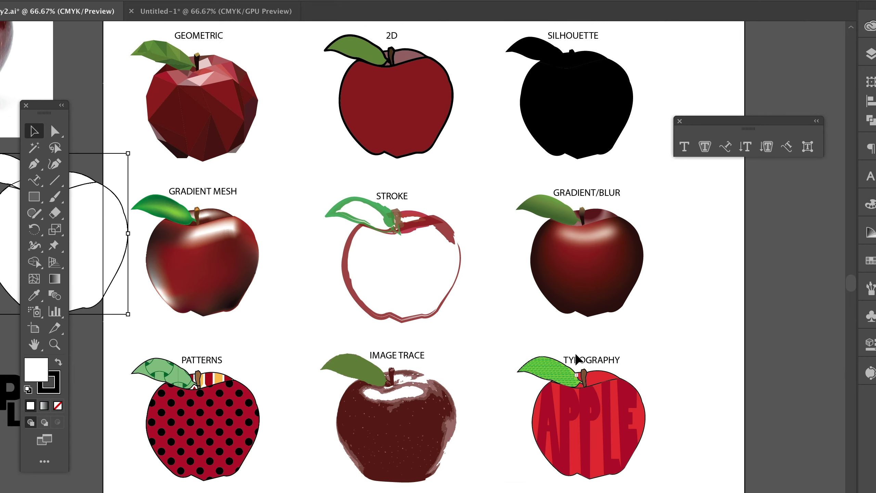